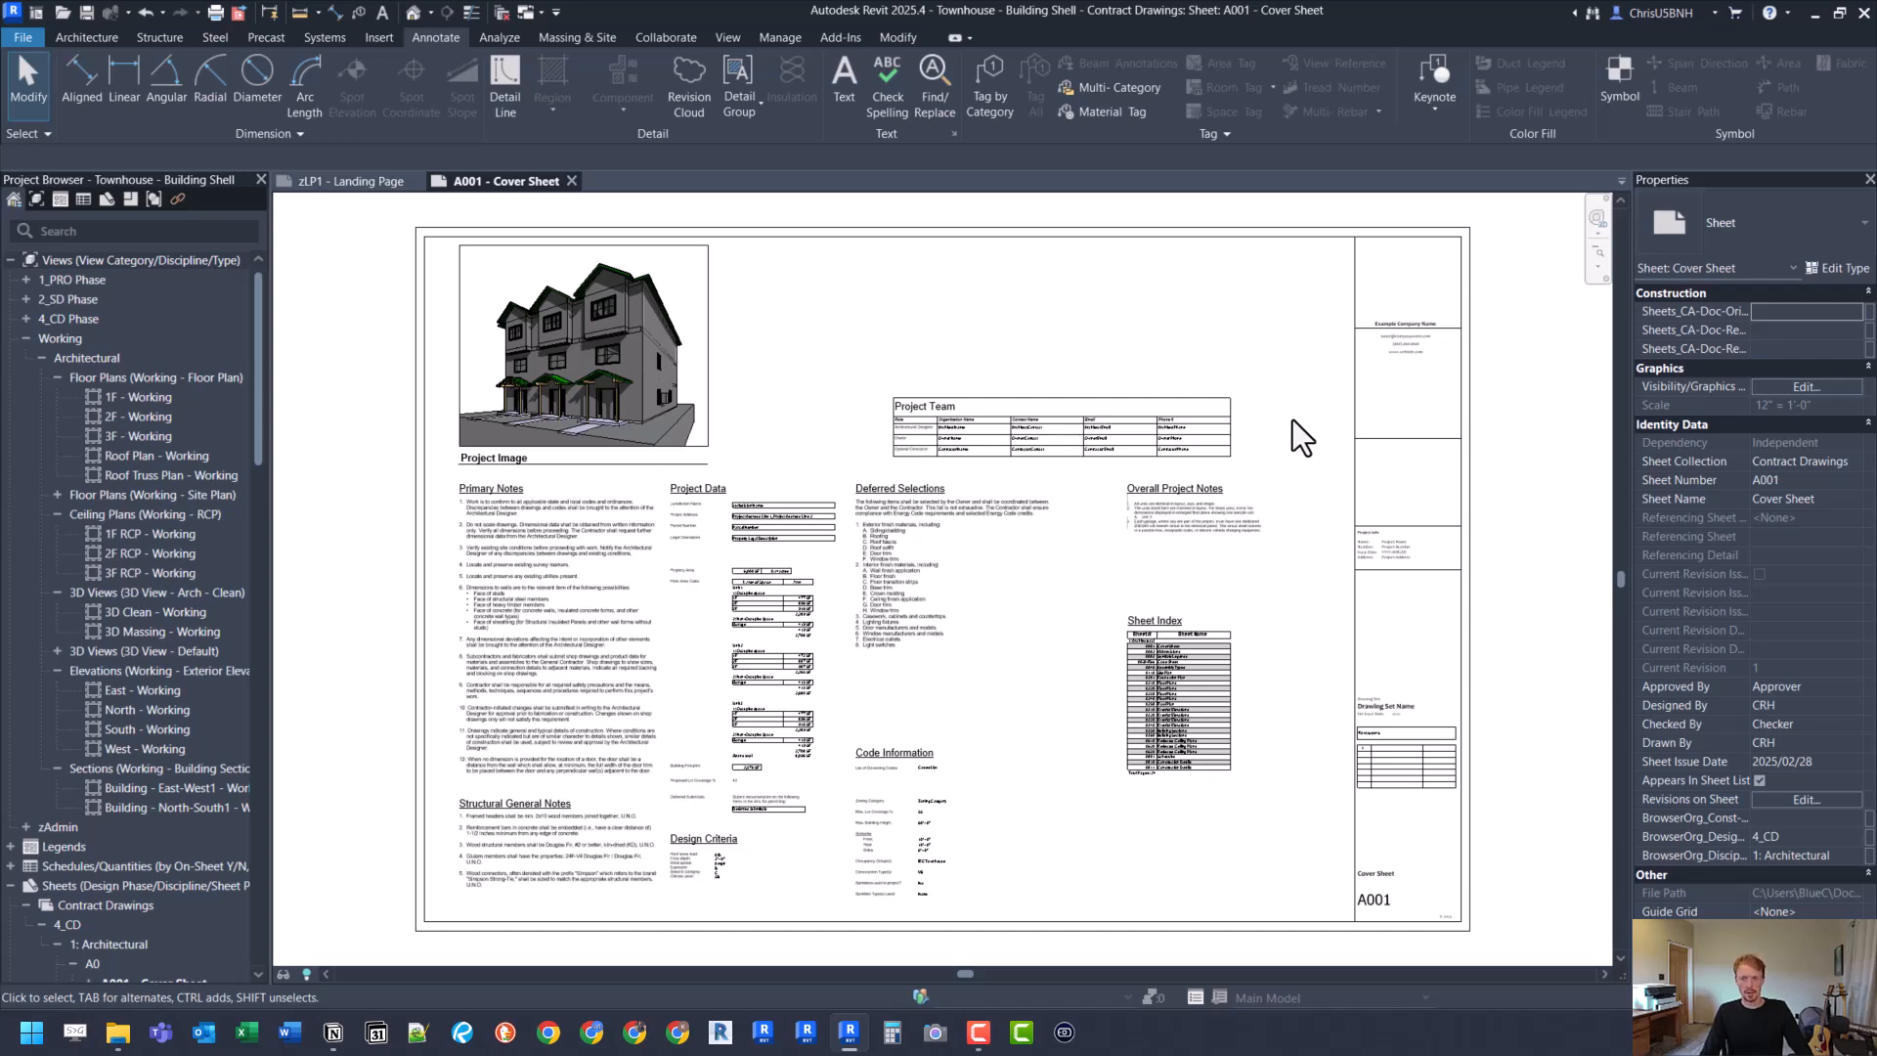
Step: Set the Project Name value in the cover sheet title block's Project Info label to "Example Project"
{"action": "scroll", "coordinate": [1411, 560], "scroll_direction": "up", "scroll_amount": 5}
{"action": "scroll", "coordinate": [1445, 543], "scroll_direction": "up", "scroll_amount": 3}
{"action": "middle_click_drag", "start_coordinate": [1446, 549], "coordinate": [1202, 583]}
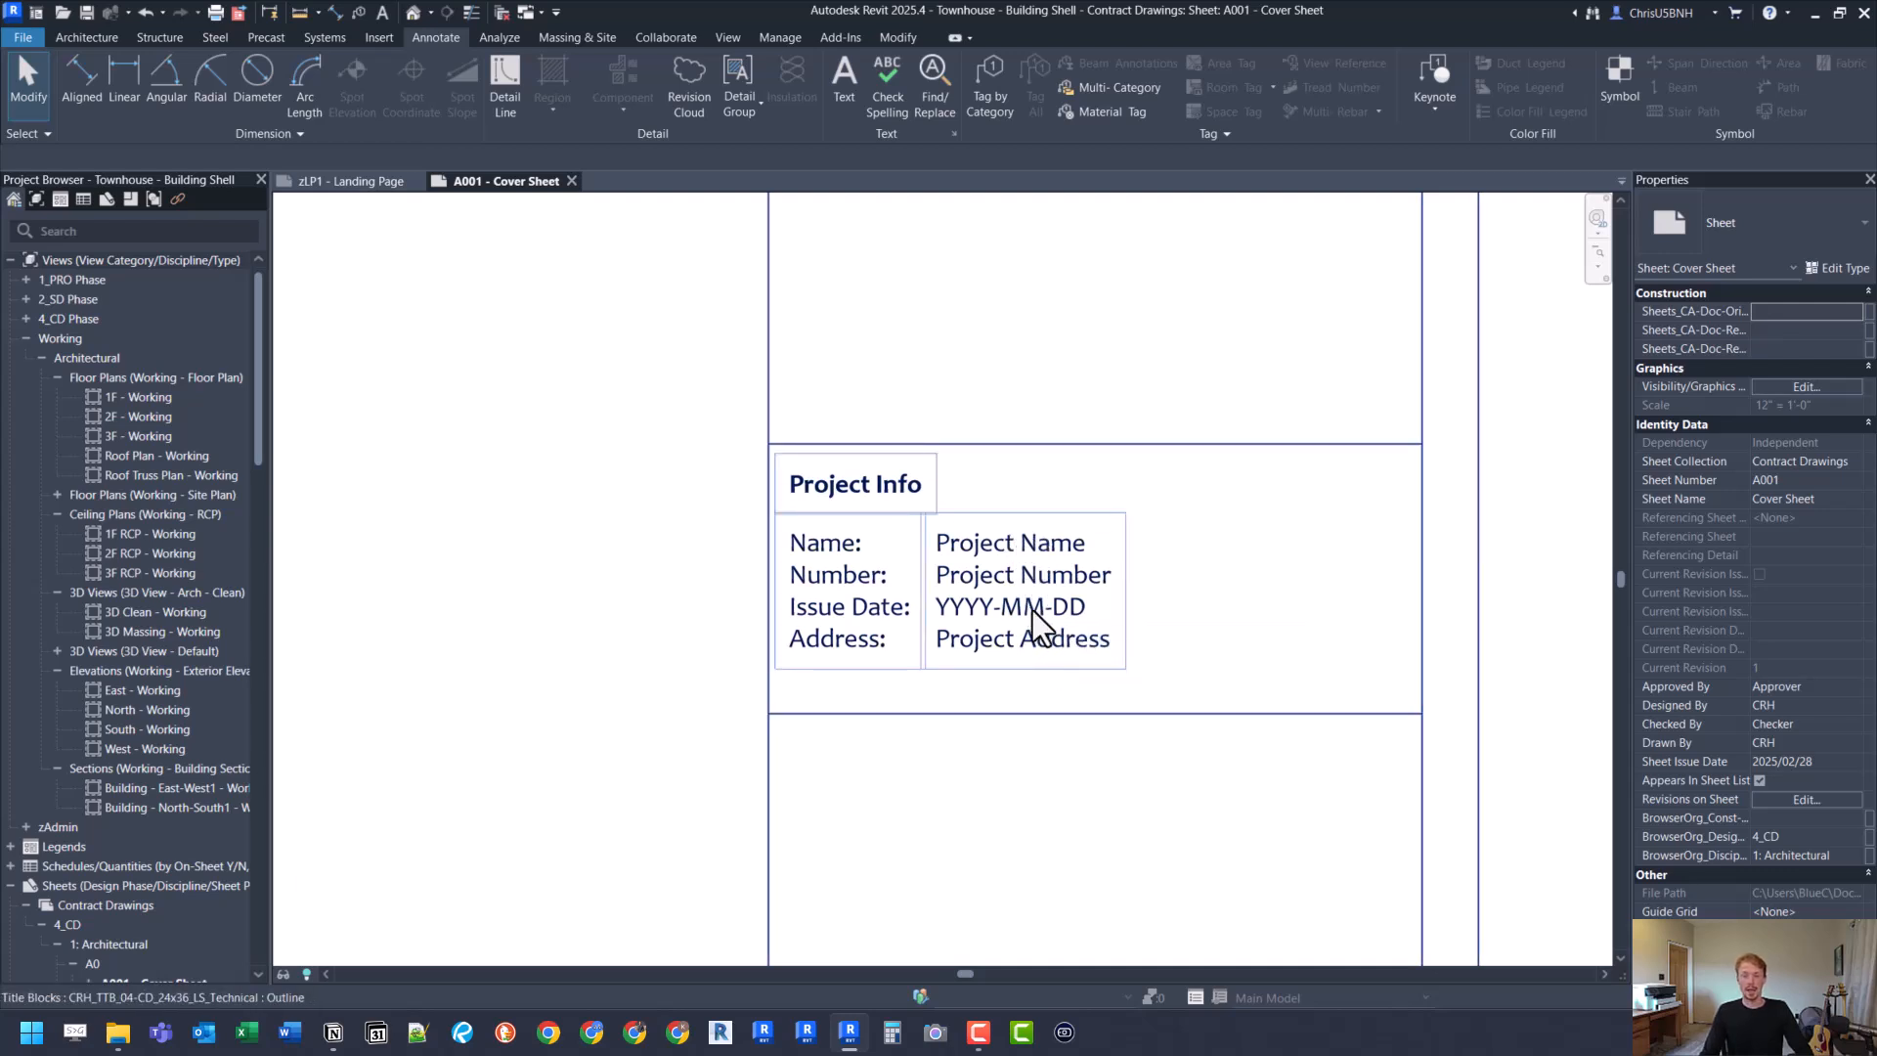
{"action": "left_click", "coordinate": [1014, 548]}
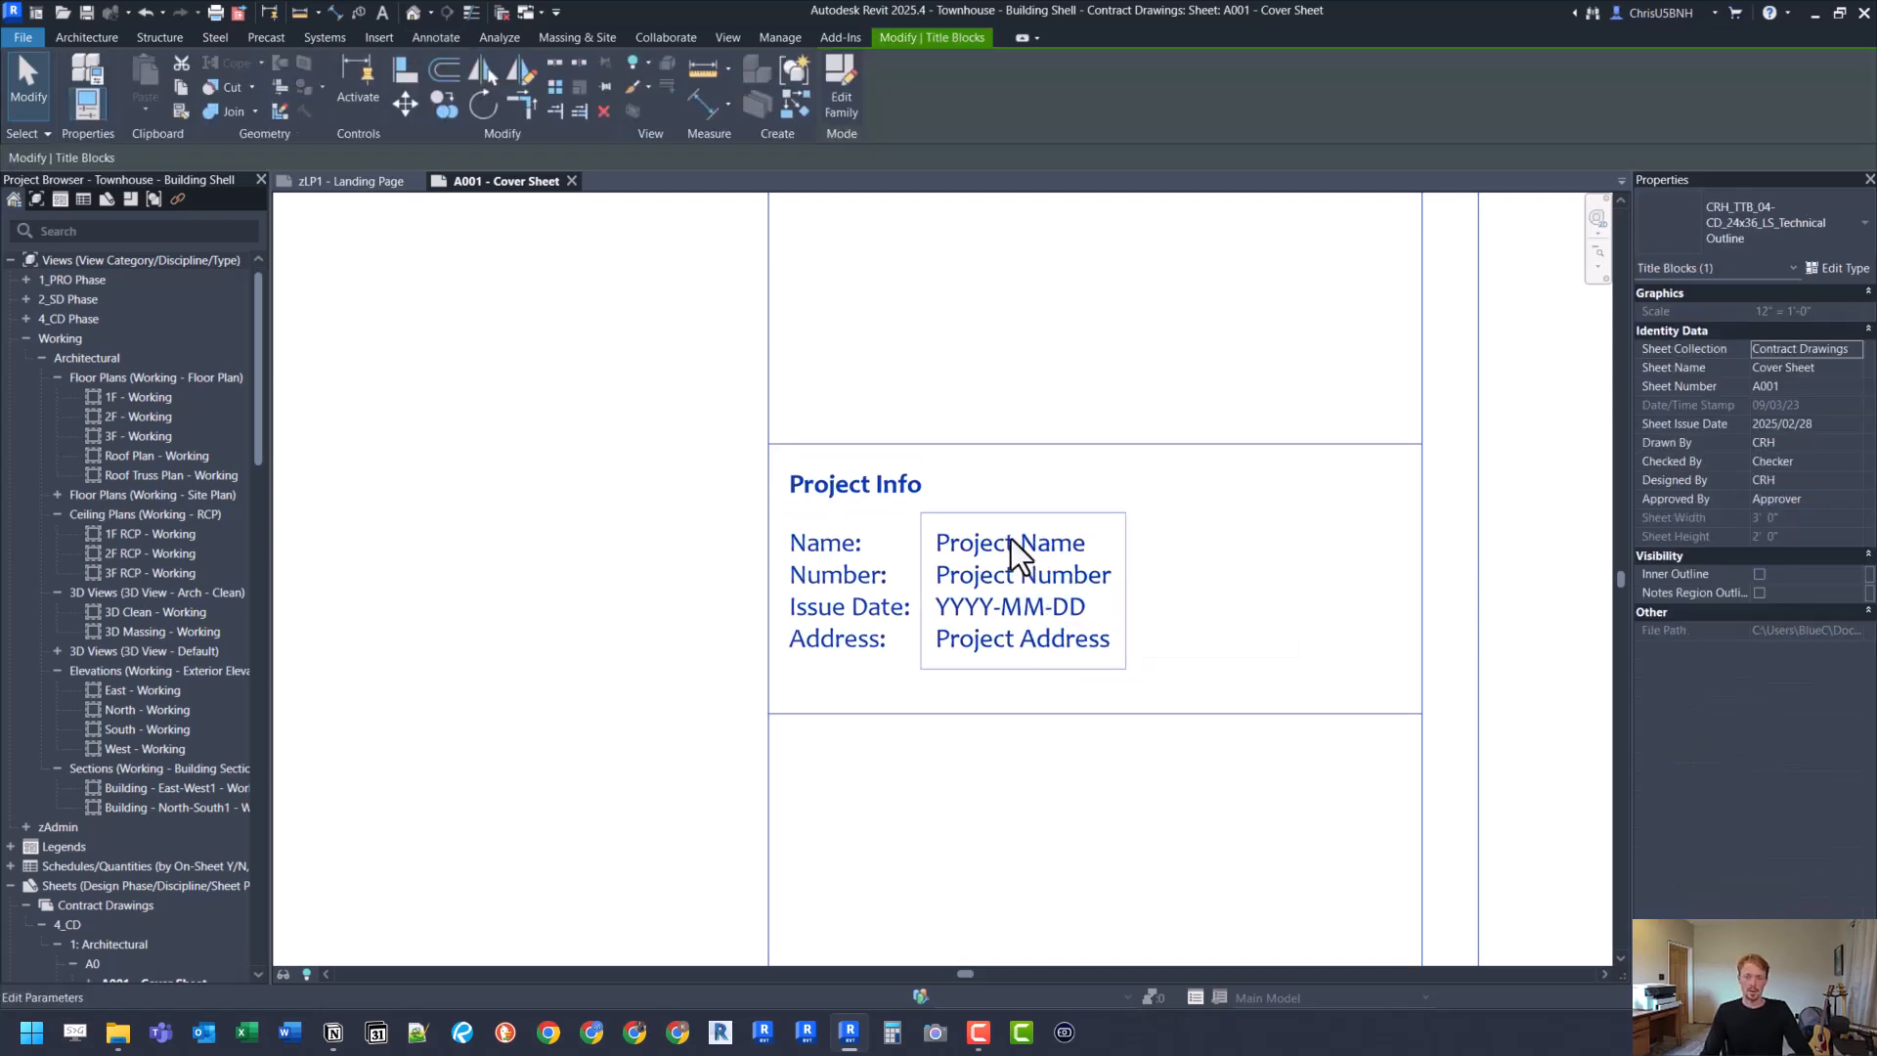
{"action": "left_click", "coordinate": [1065, 540]}
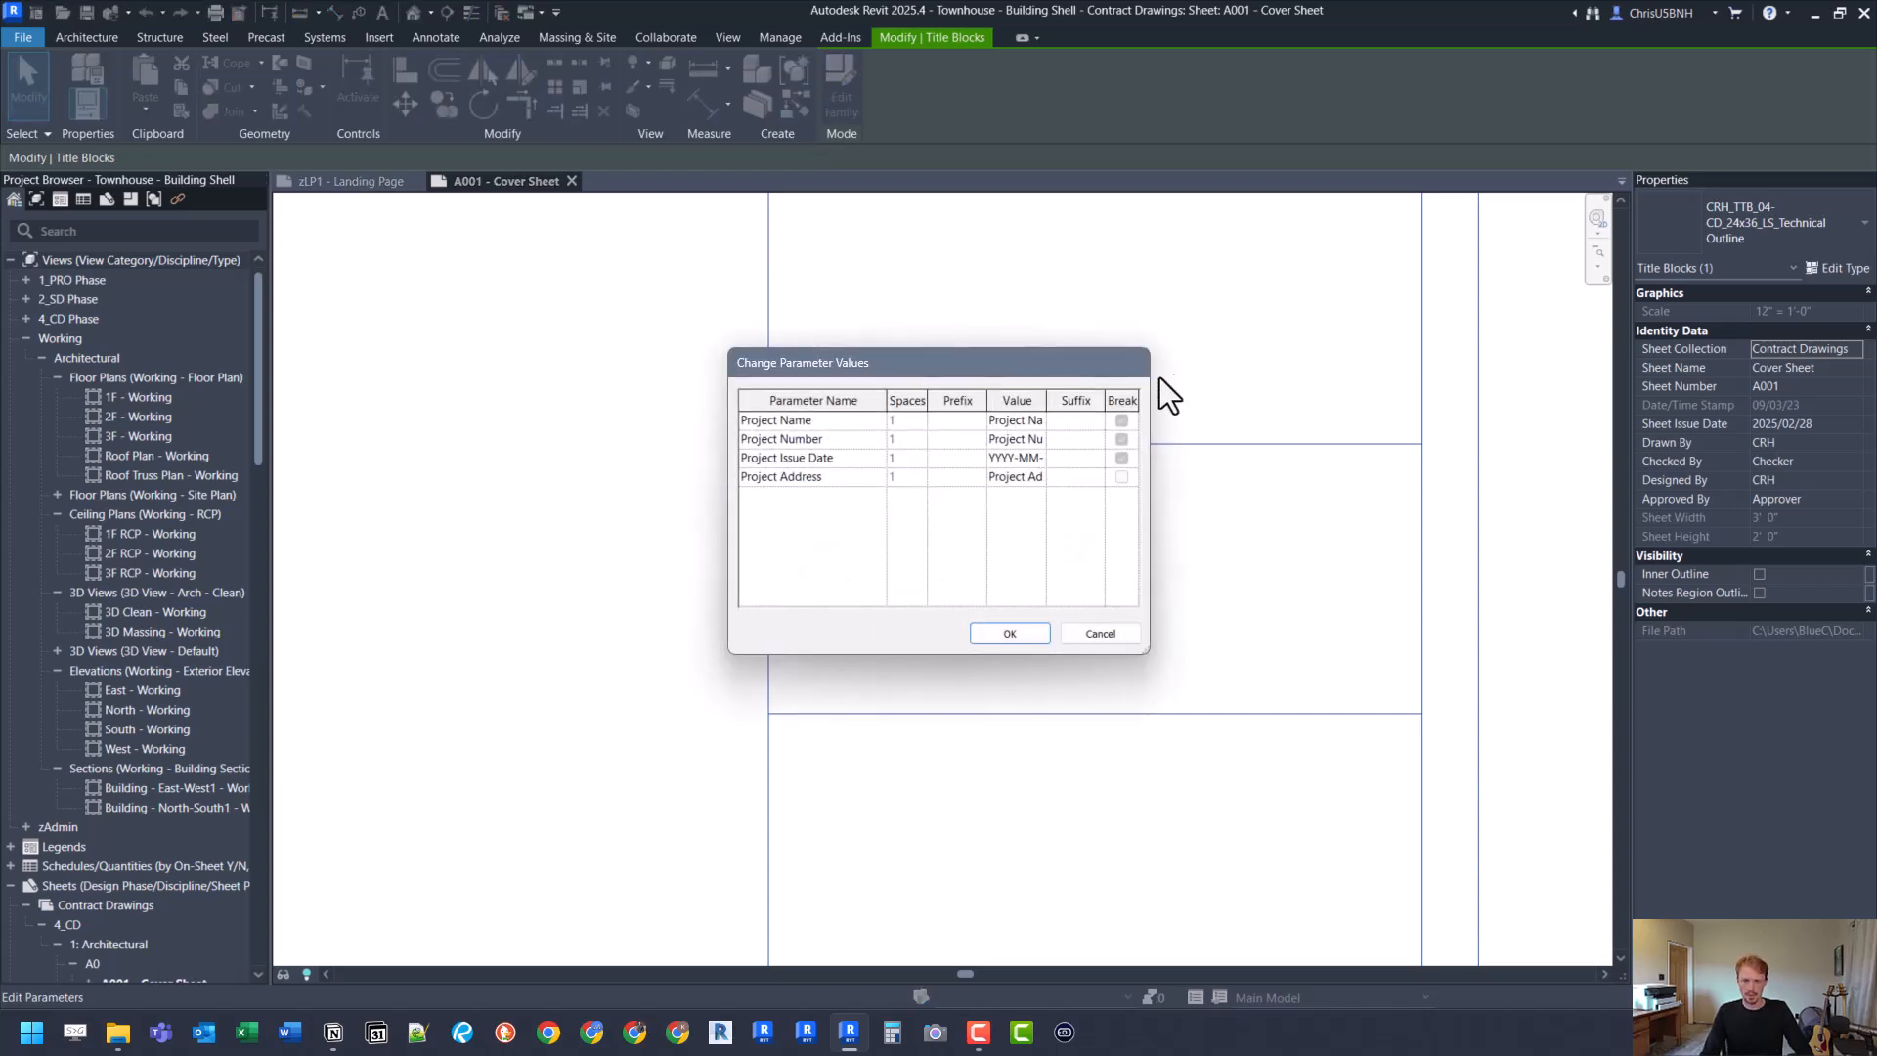
{"action": "left_click_drag", "start_coordinate": [1150, 385], "coordinate": [1278, 387]}
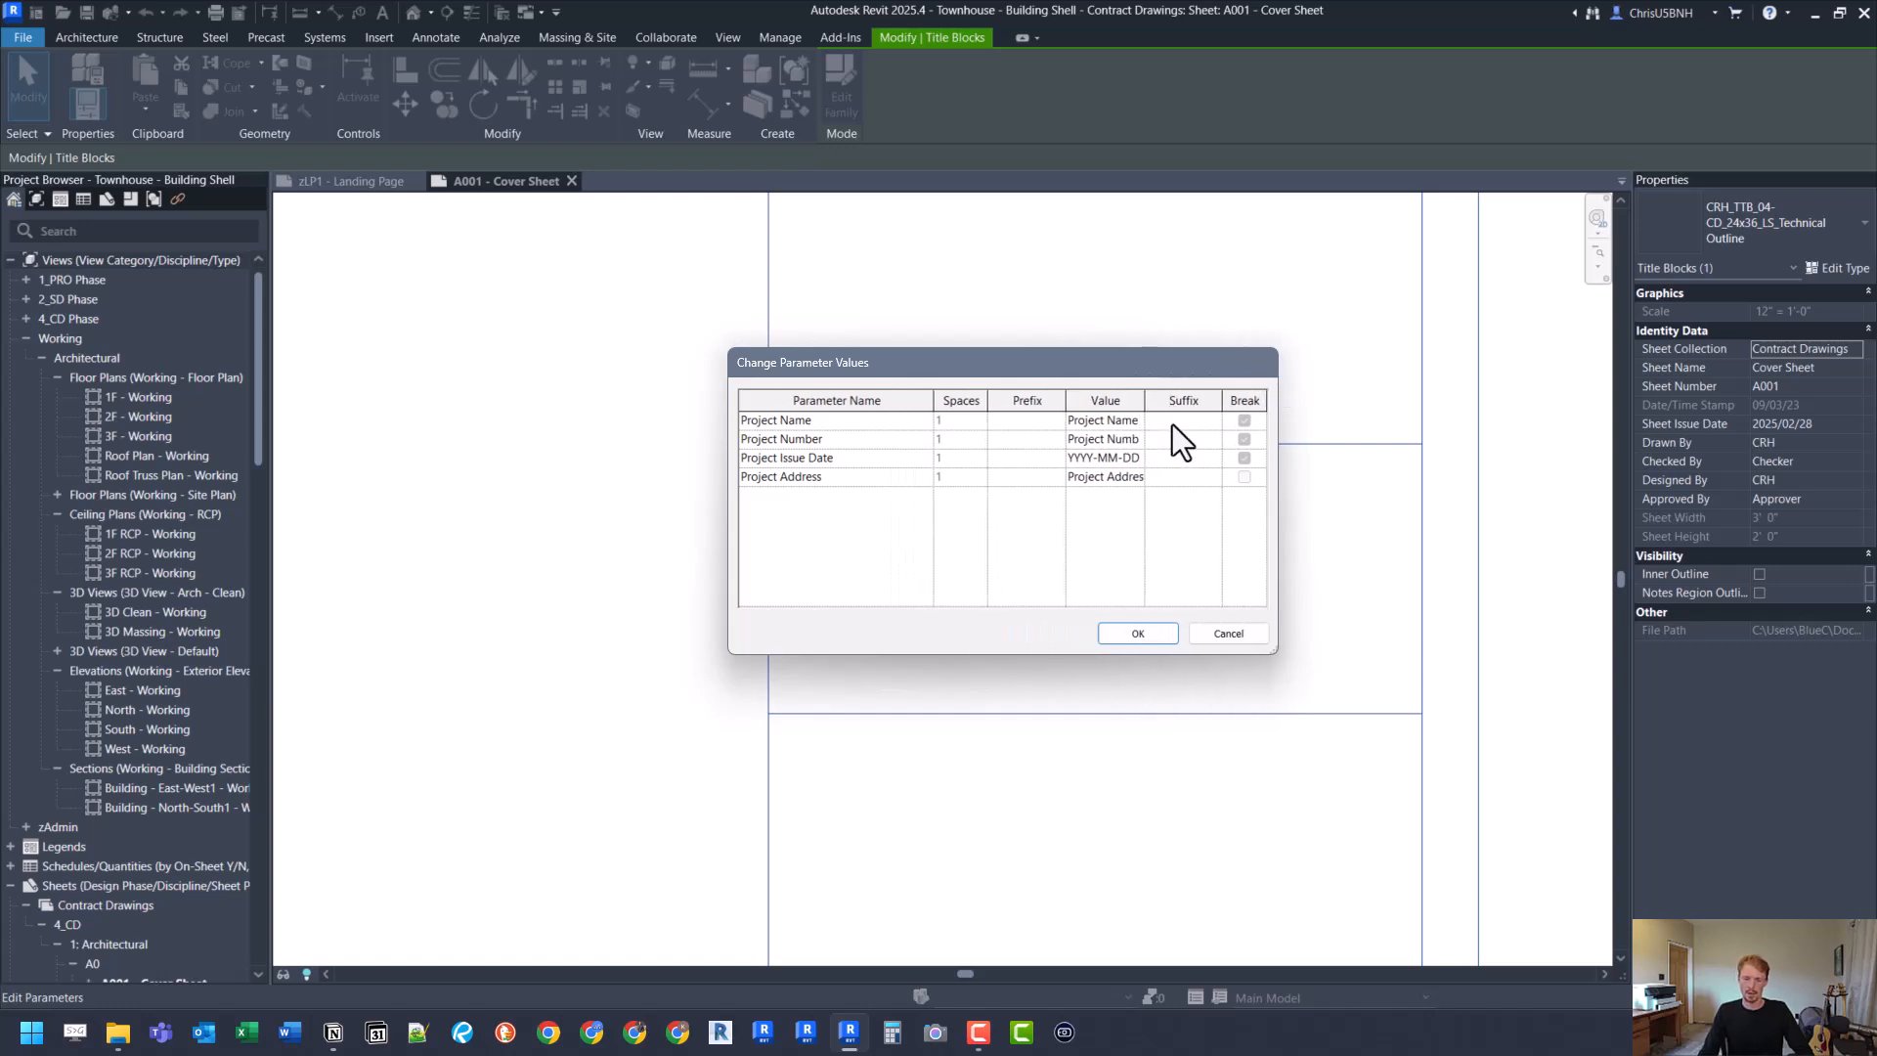
{"action": "left_click", "coordinate": [1110, 420]}
{"action": "key", "text": "ctrl+a"}
{"action": "type", "text": "Example Proje"}
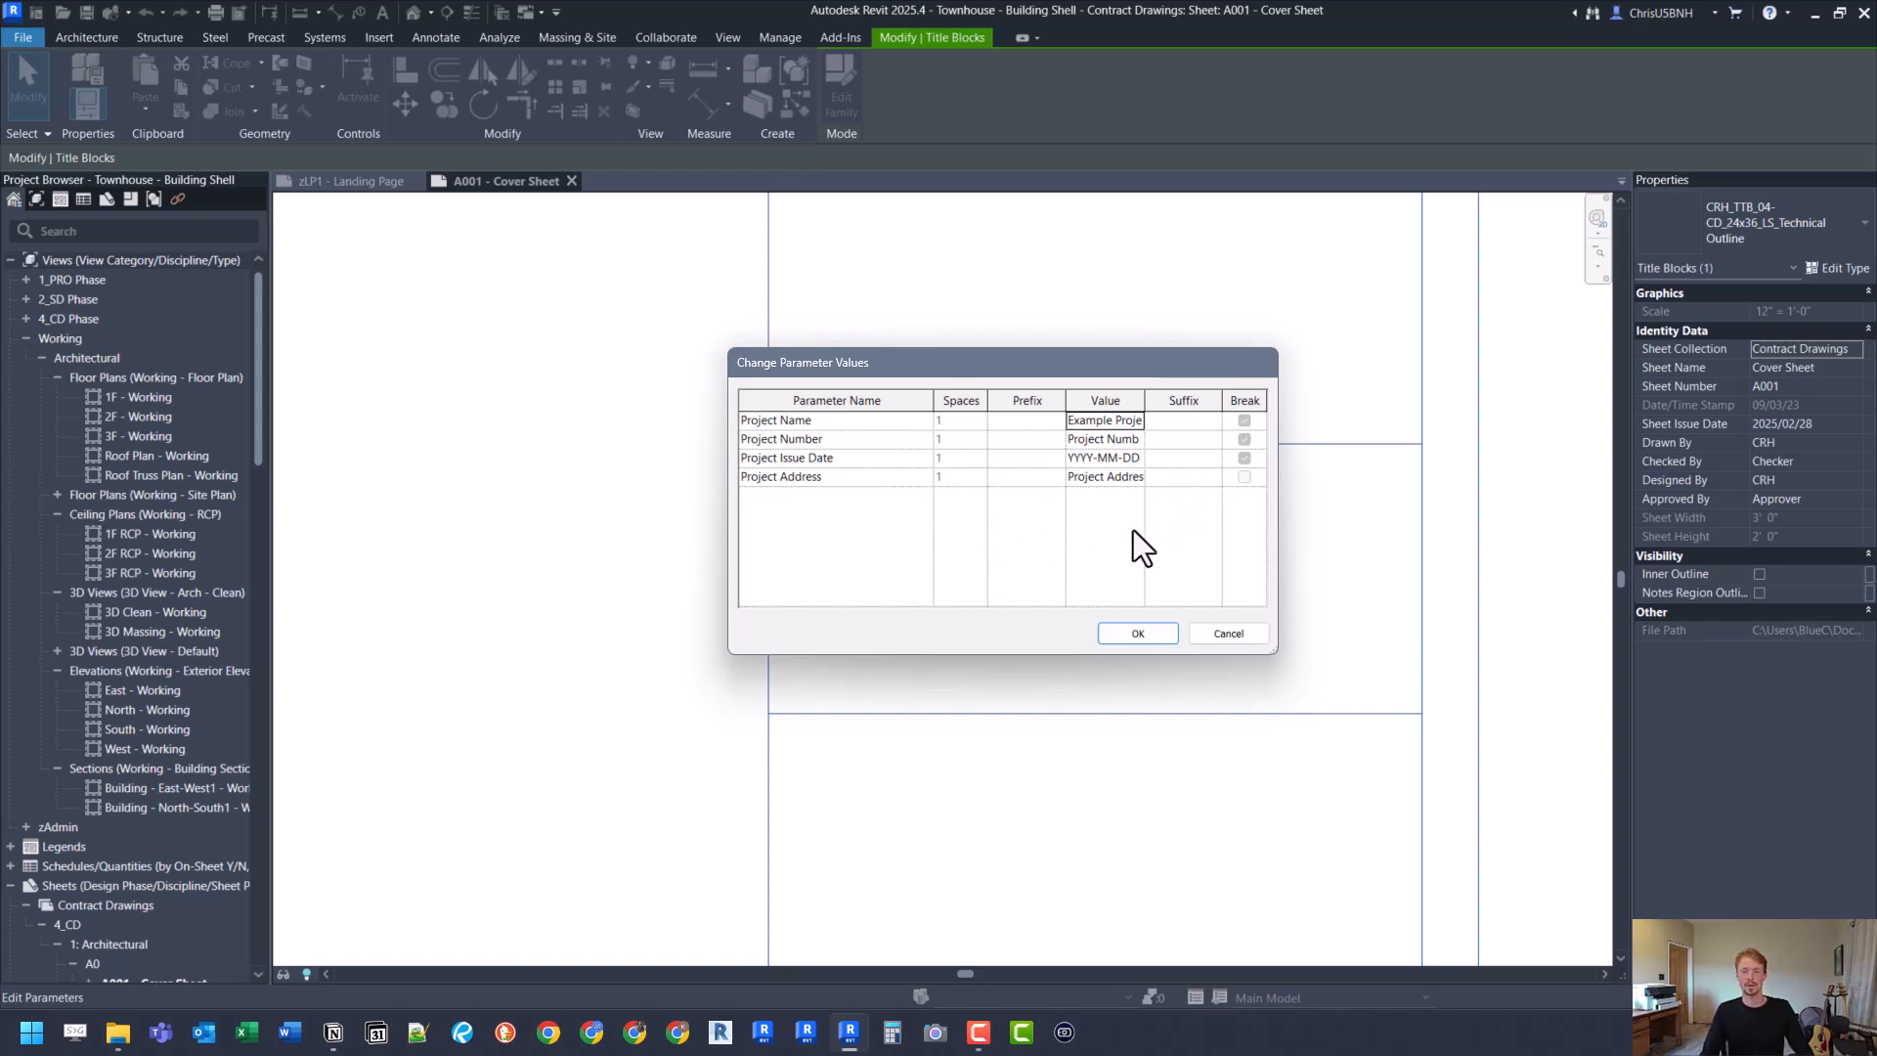
{"action": "left_click", "coordinate": [1154, 634]}
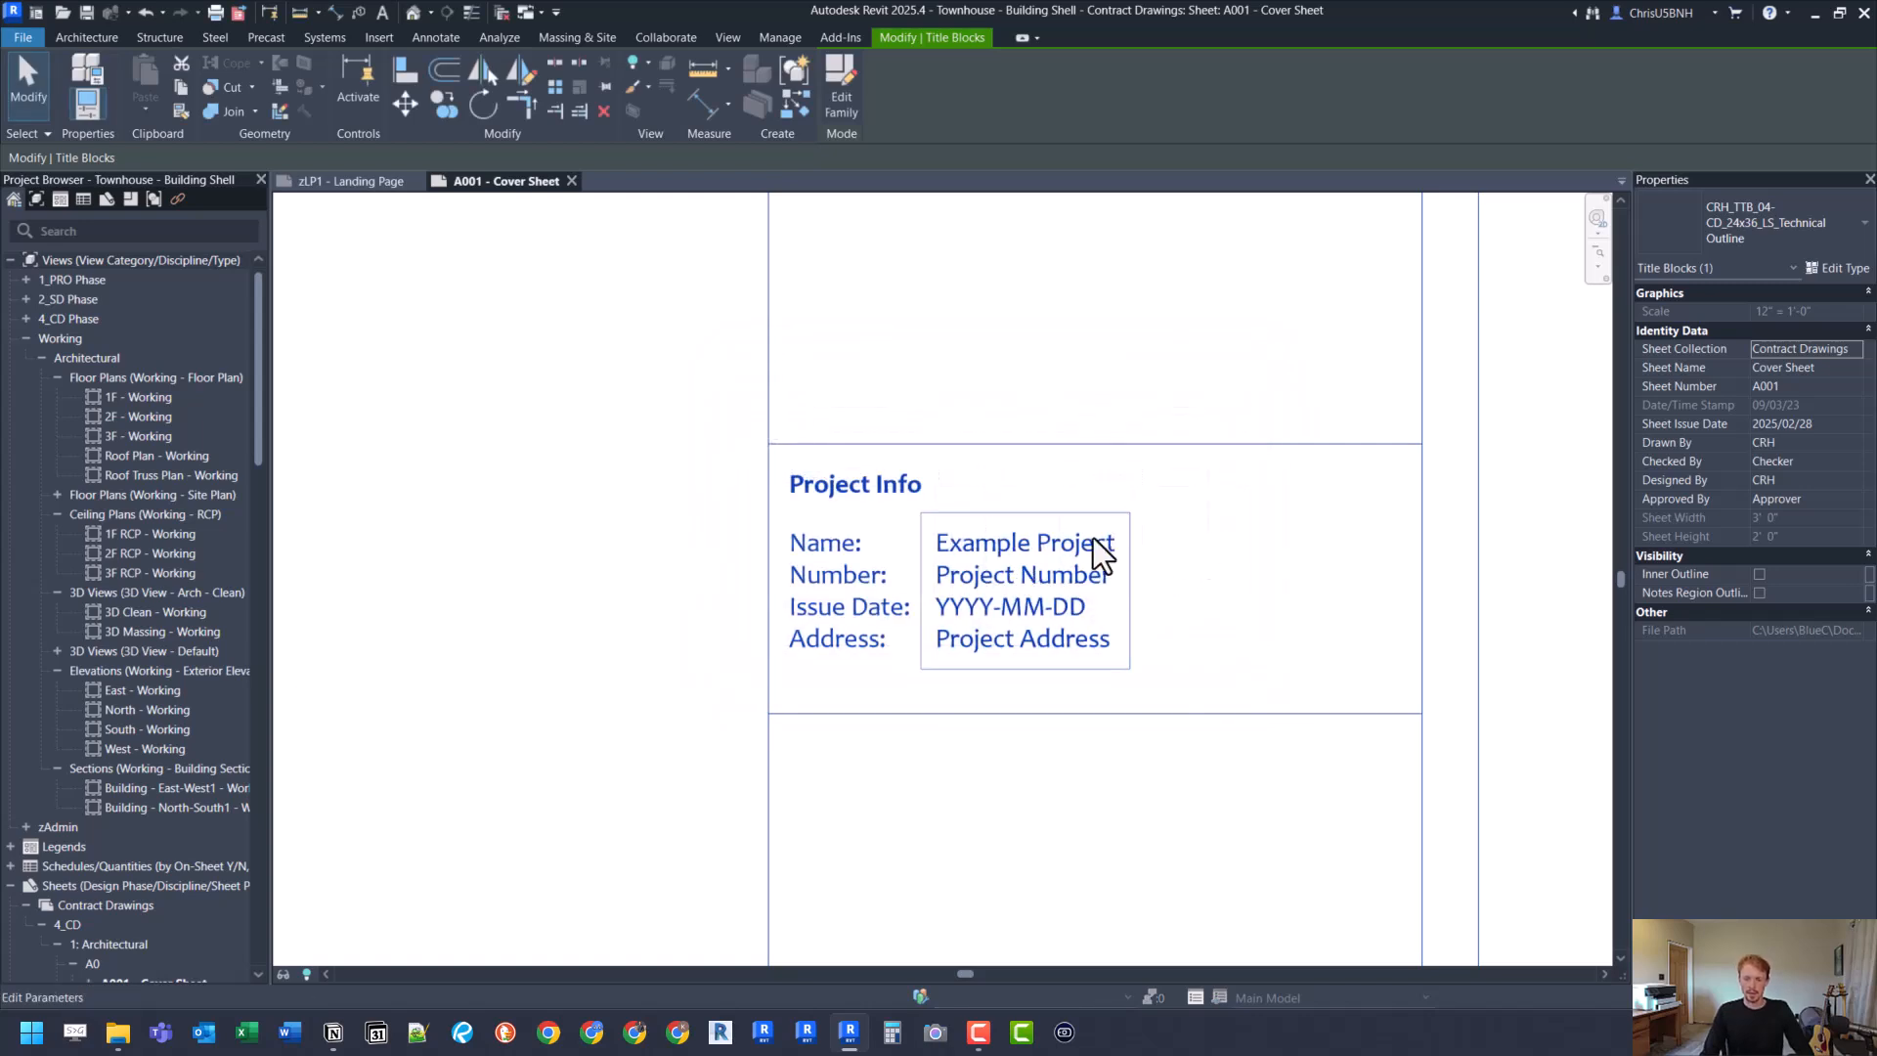
Step: Place a text note reading "Example Project" in the TTL - Tier 1 style above the Project Team table
{"action": "scroll", "coordinate": [1287, 572], "scroll_direction": "down", "scroll_amount": 8}
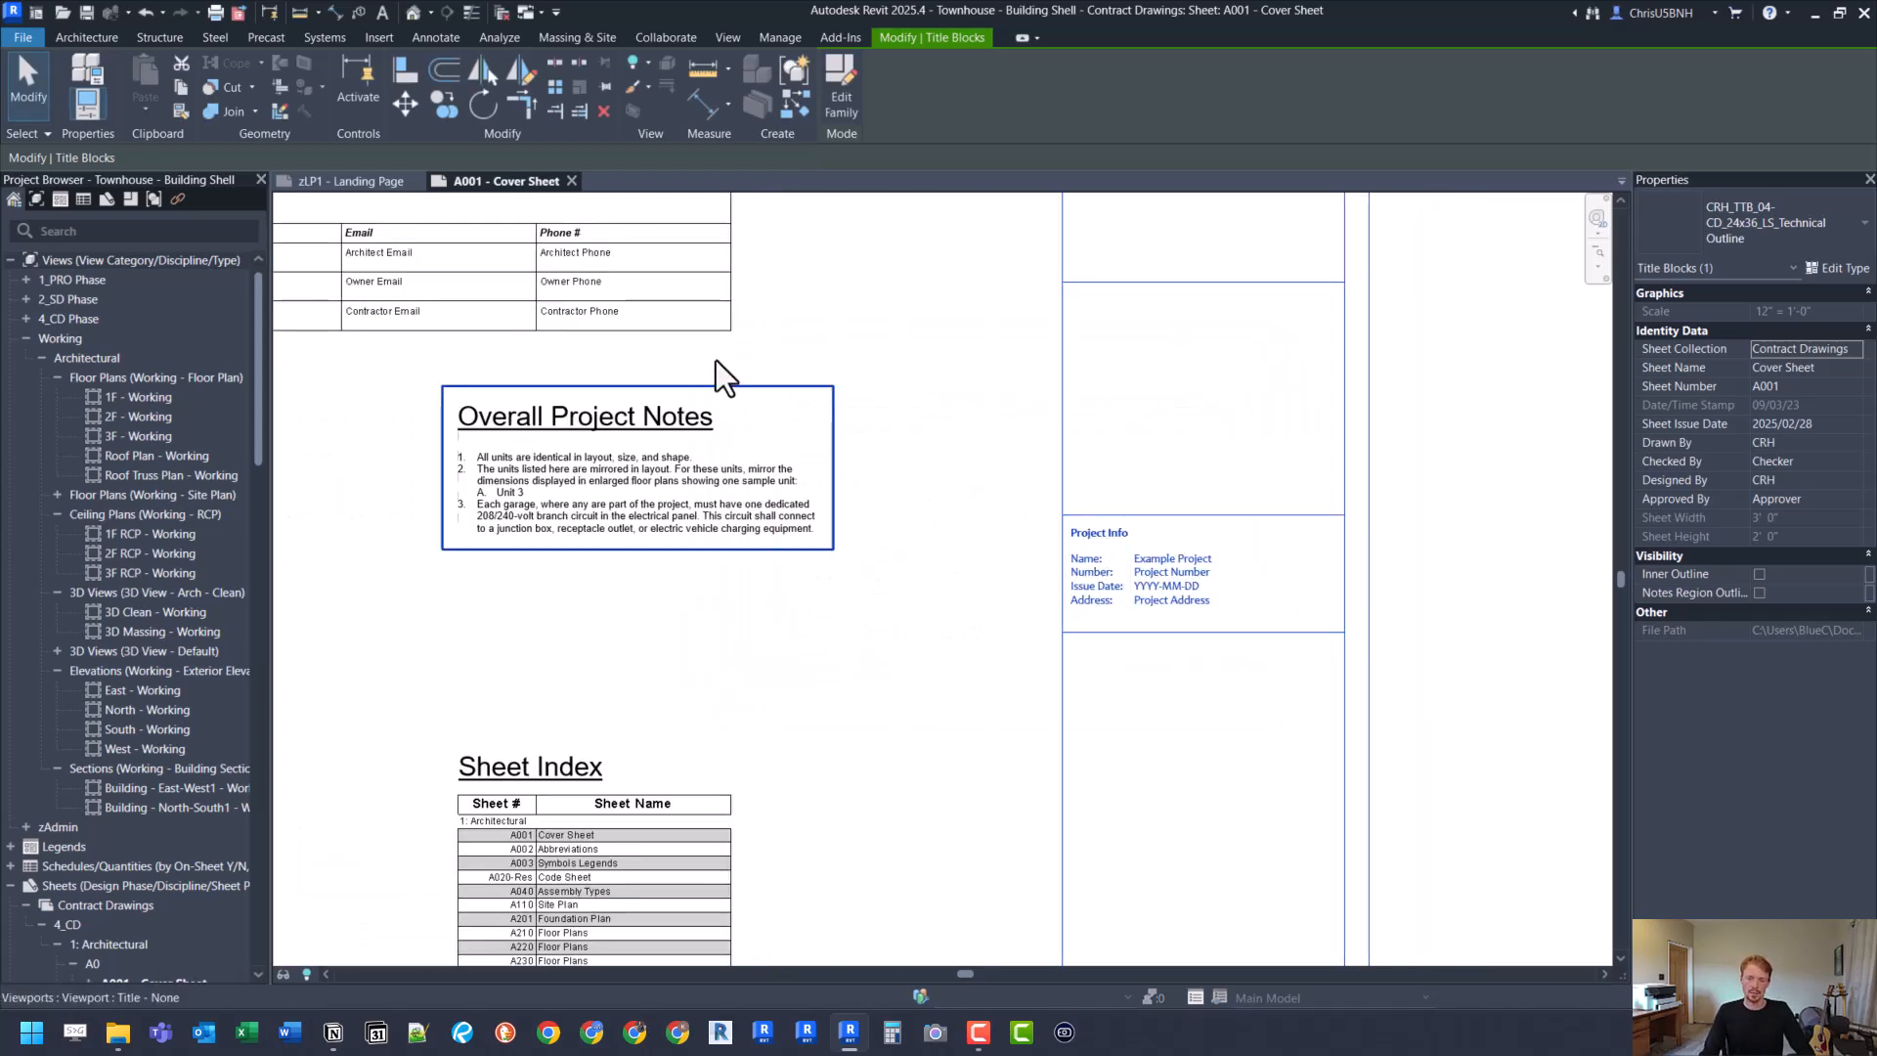
{"action": "left_click", "coordinate": [665, 313]}
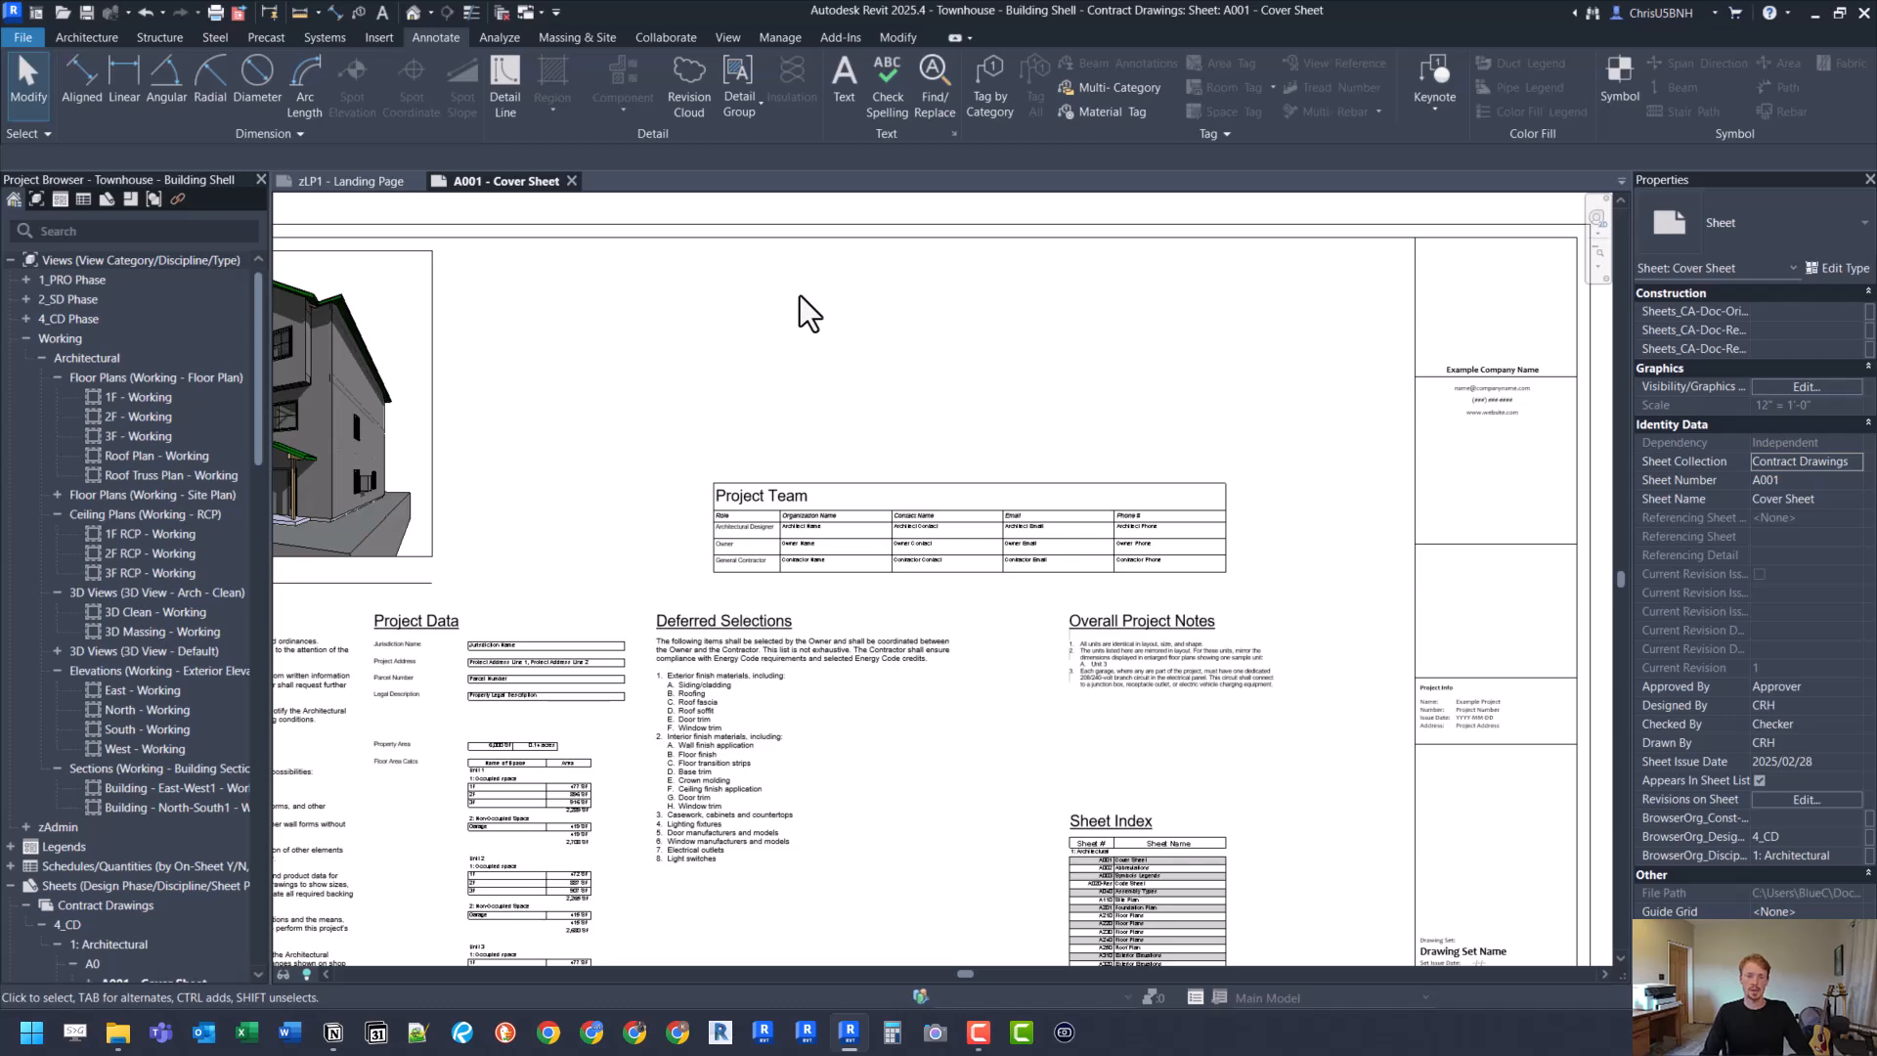
{"action": "left_click", "coordinate": [845, 72]}
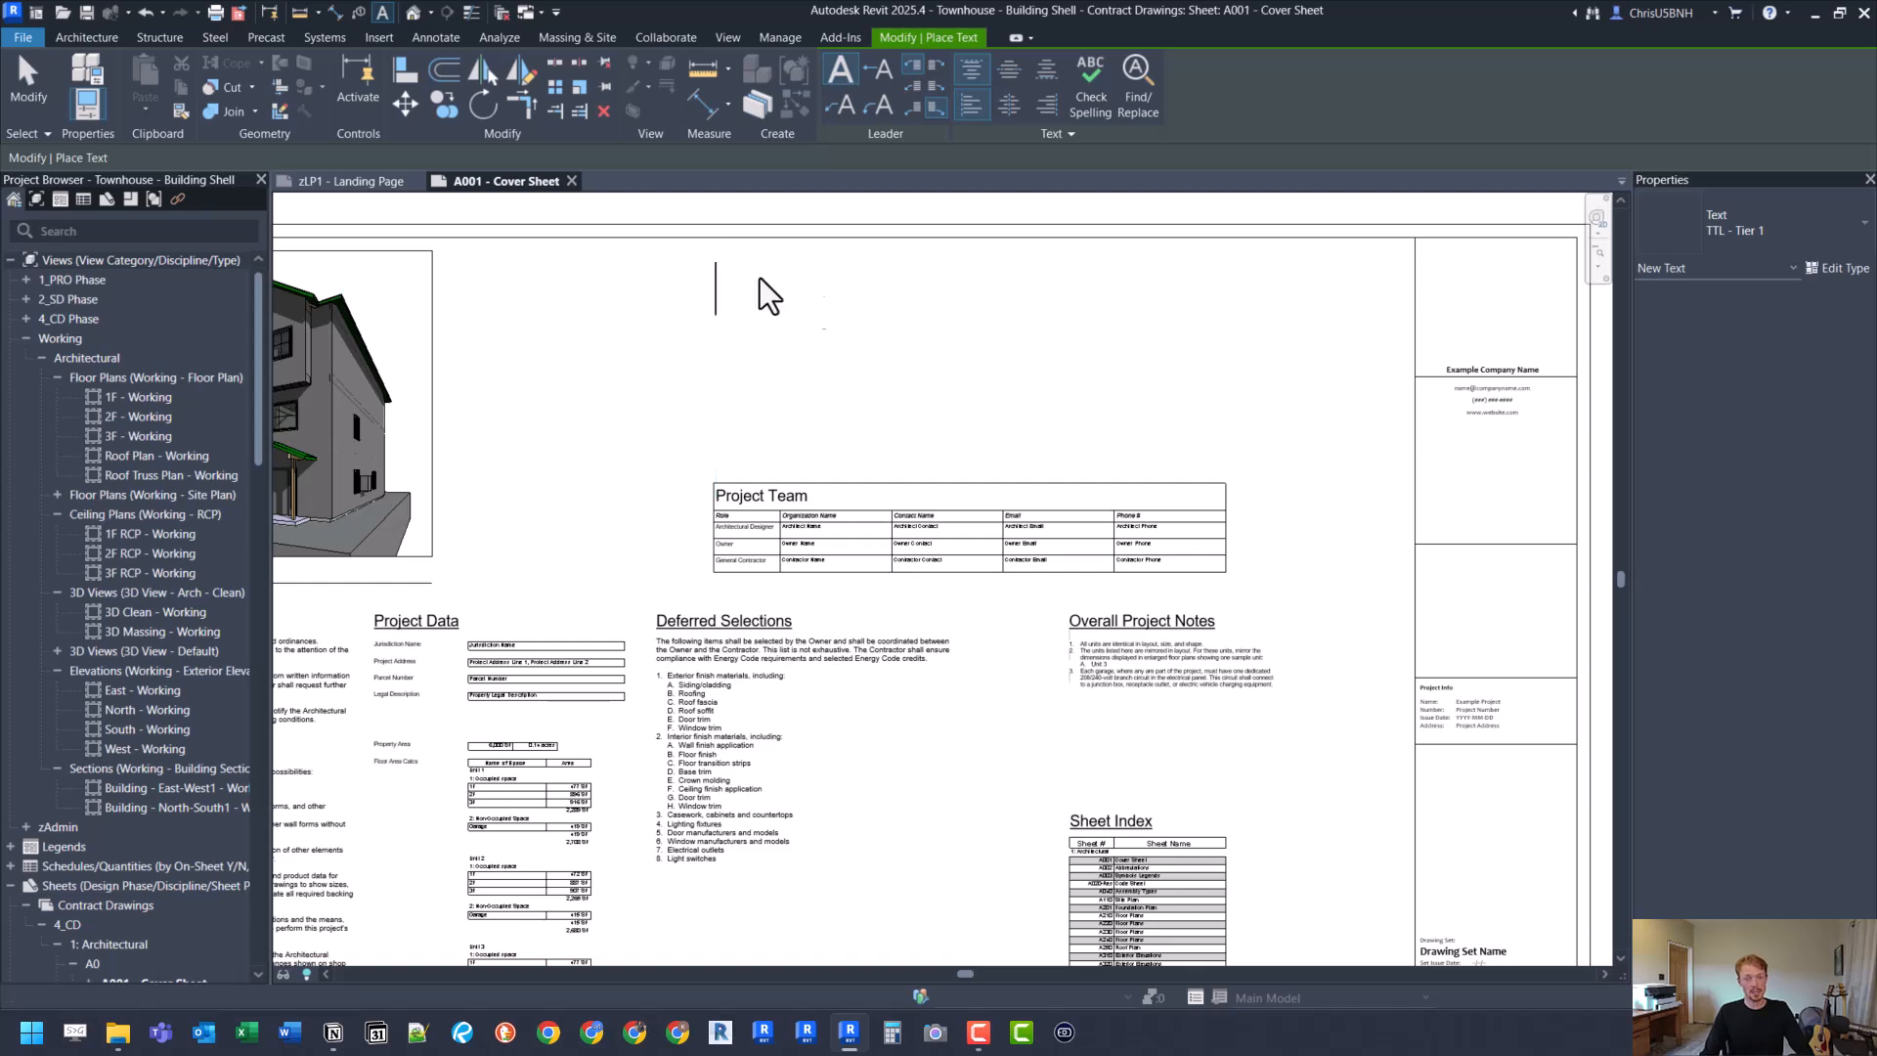
{"action": "left_click", "coordinate": [718, 266]}
{"action": "type", "text": "E"}
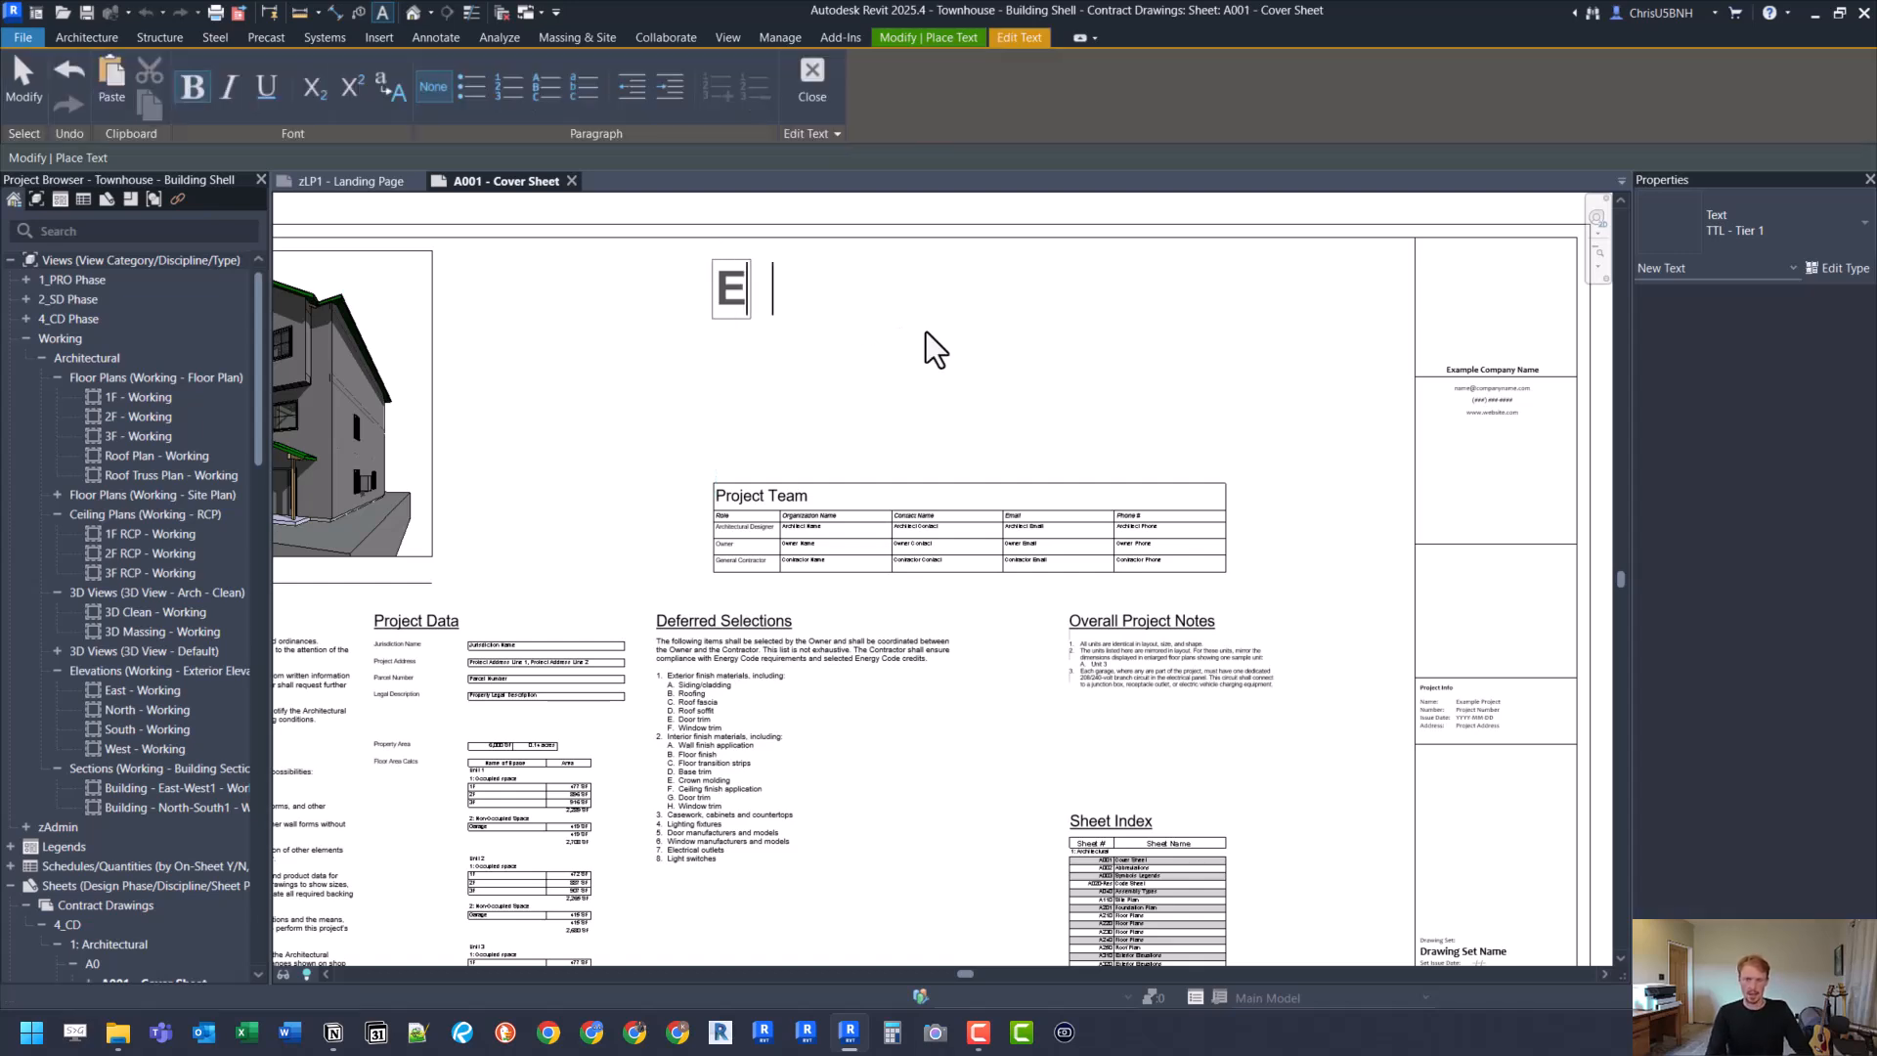
{"action": "type", "text": "xample Project"}
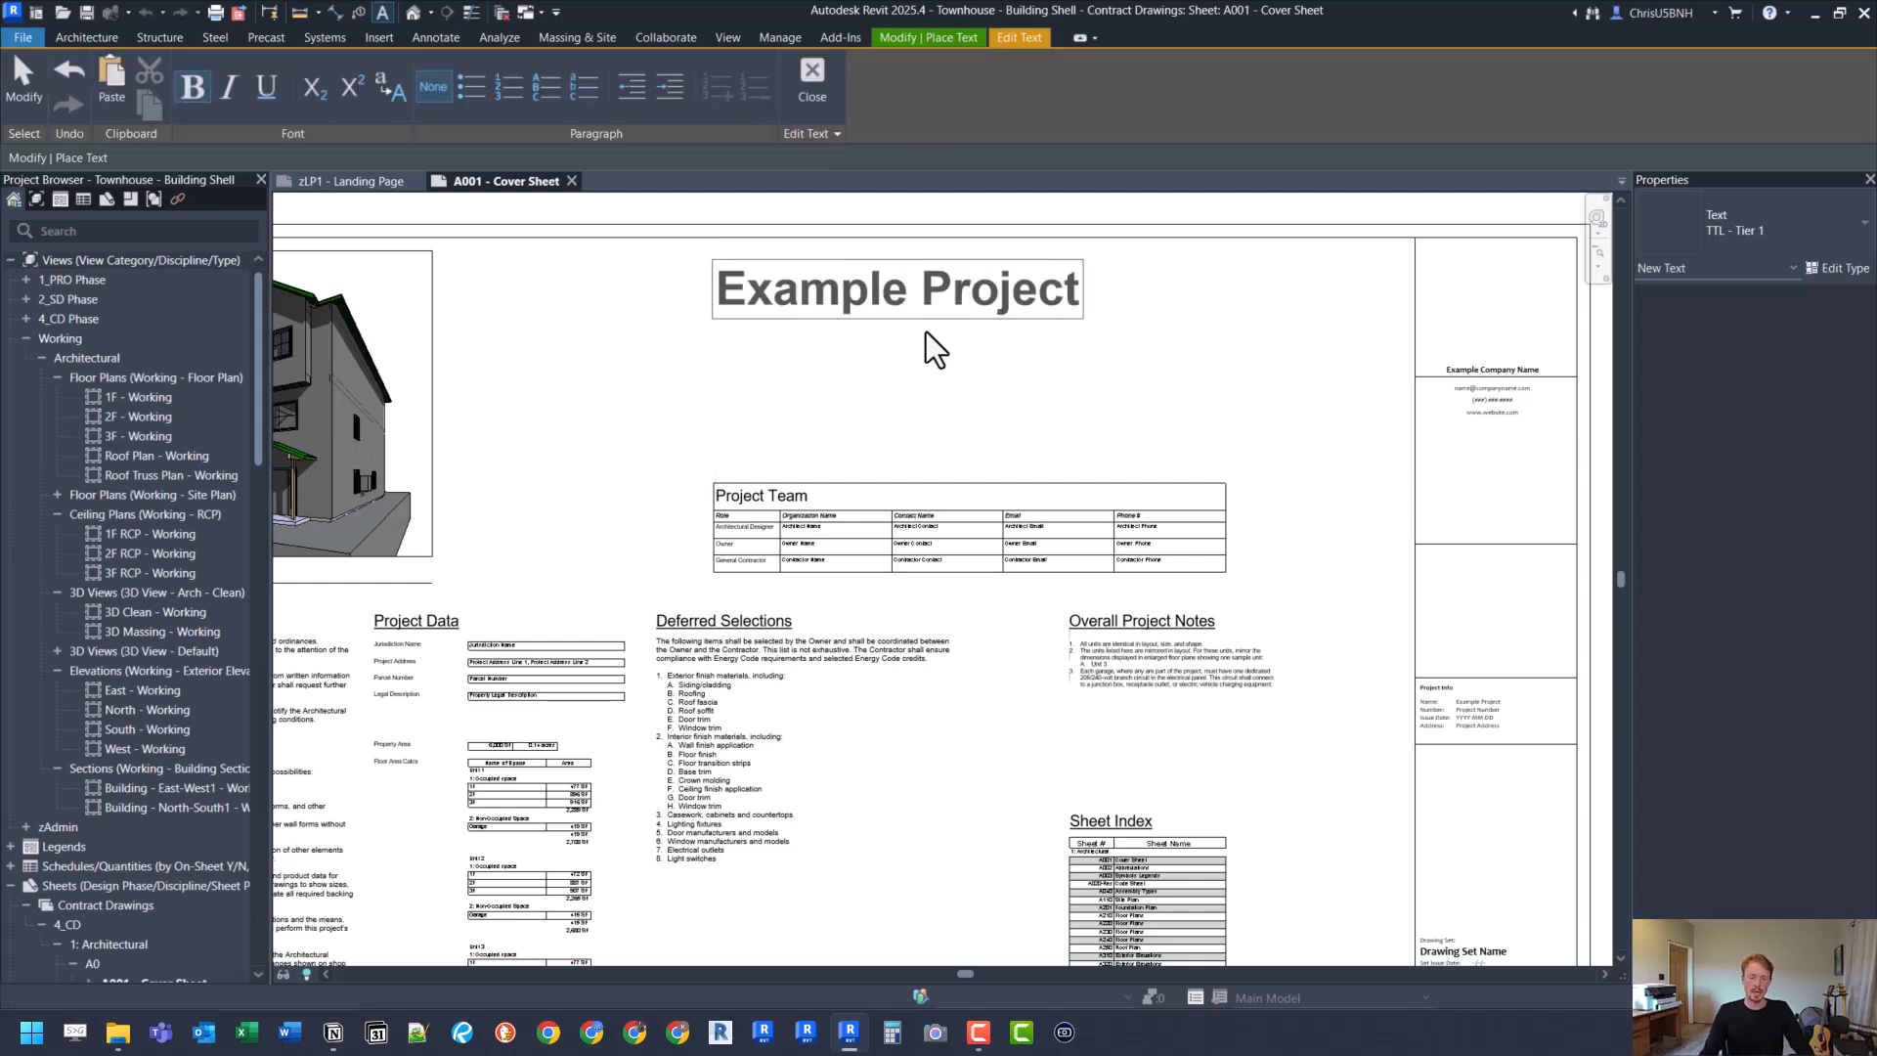
{"action": "left_click", "coordinate": [1014, 342]}
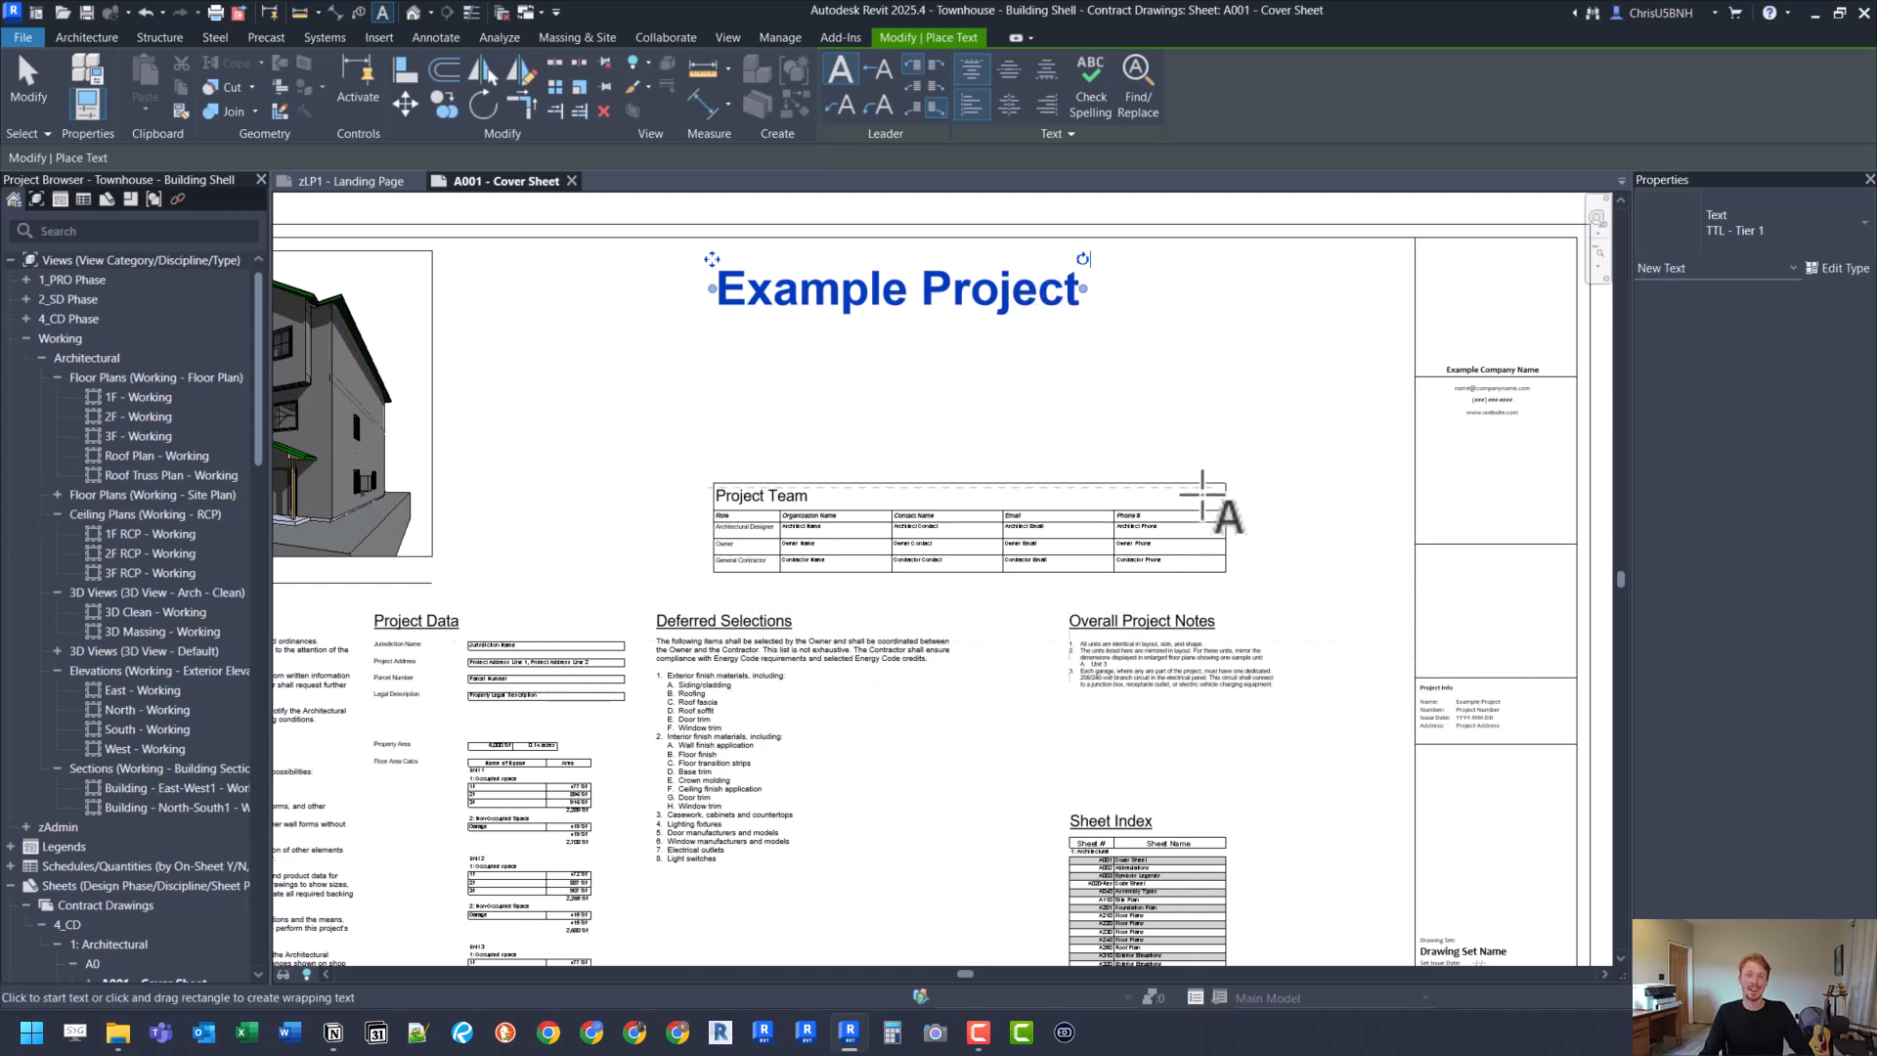
{"action": "key", "text": "Escape"}
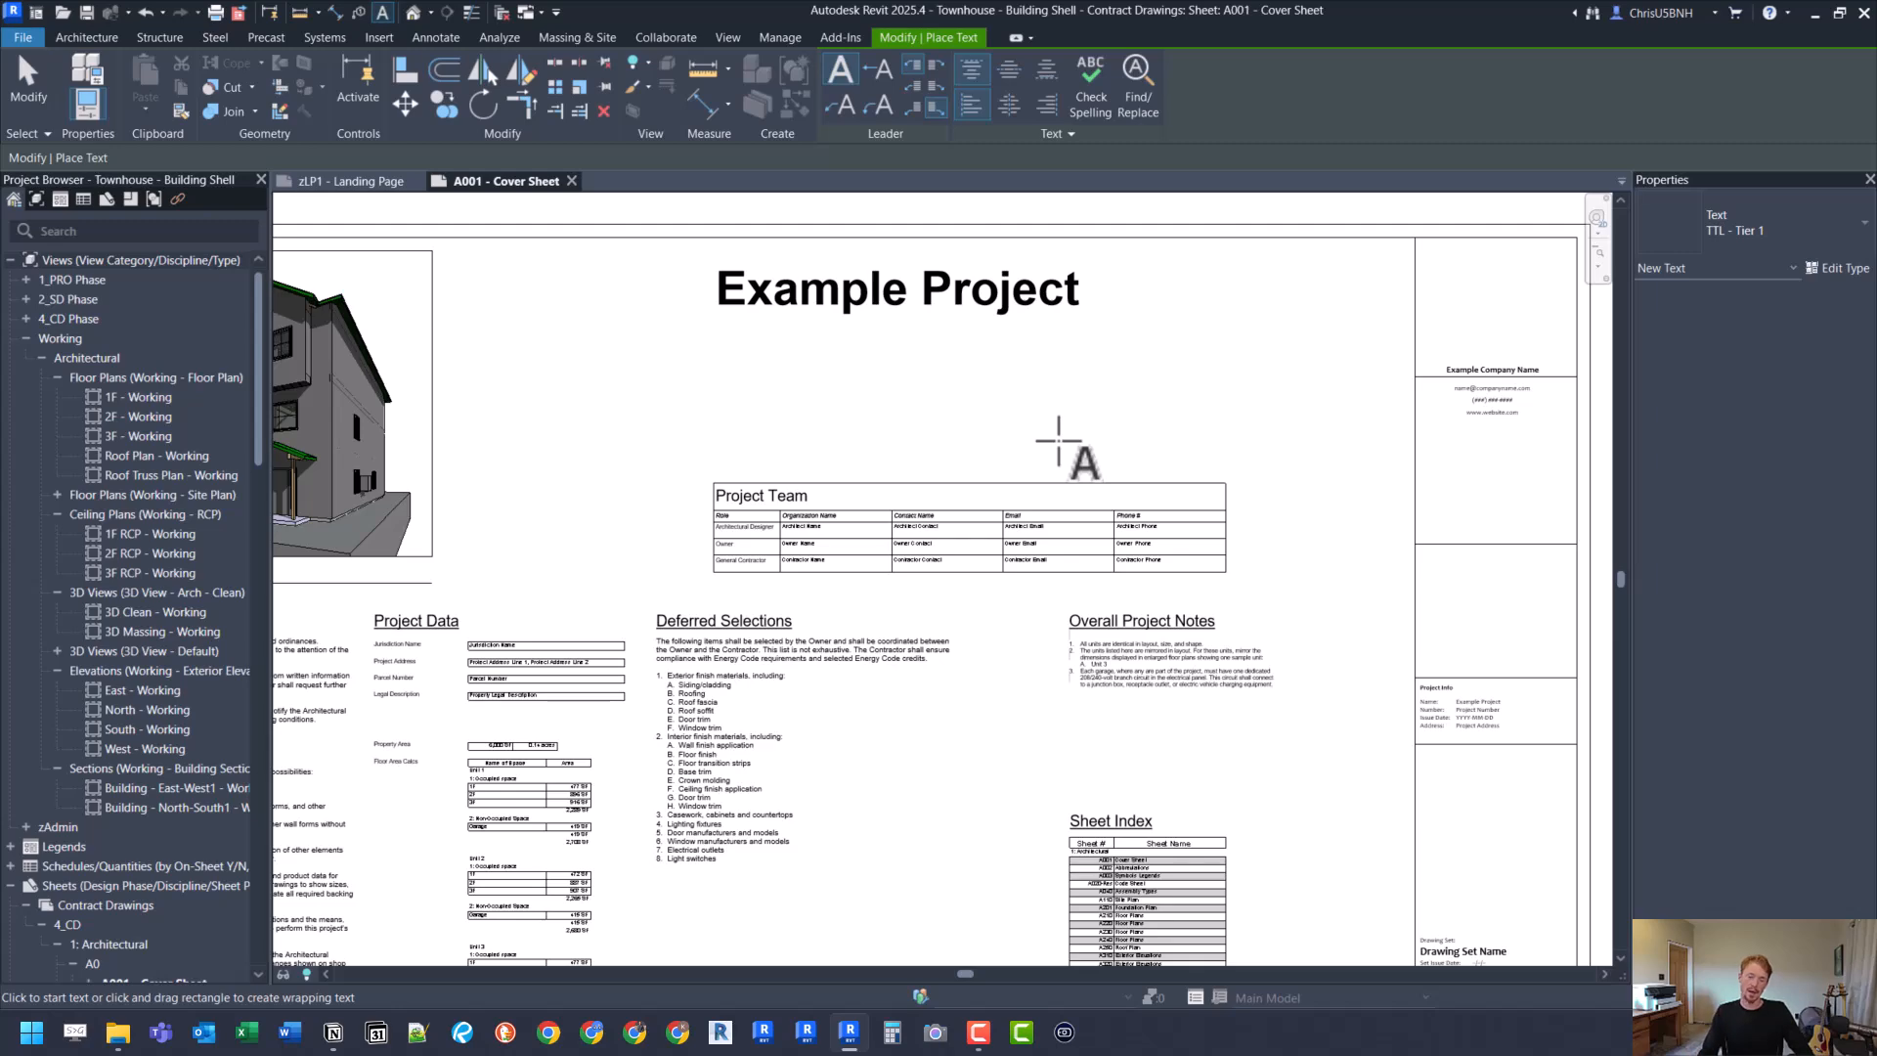
{"action": "key", "text": "Escape"}
Step: Delete the "Example Project" text note above the Project Team table
{"action": "left_click", "coordinate": [985, 308]}
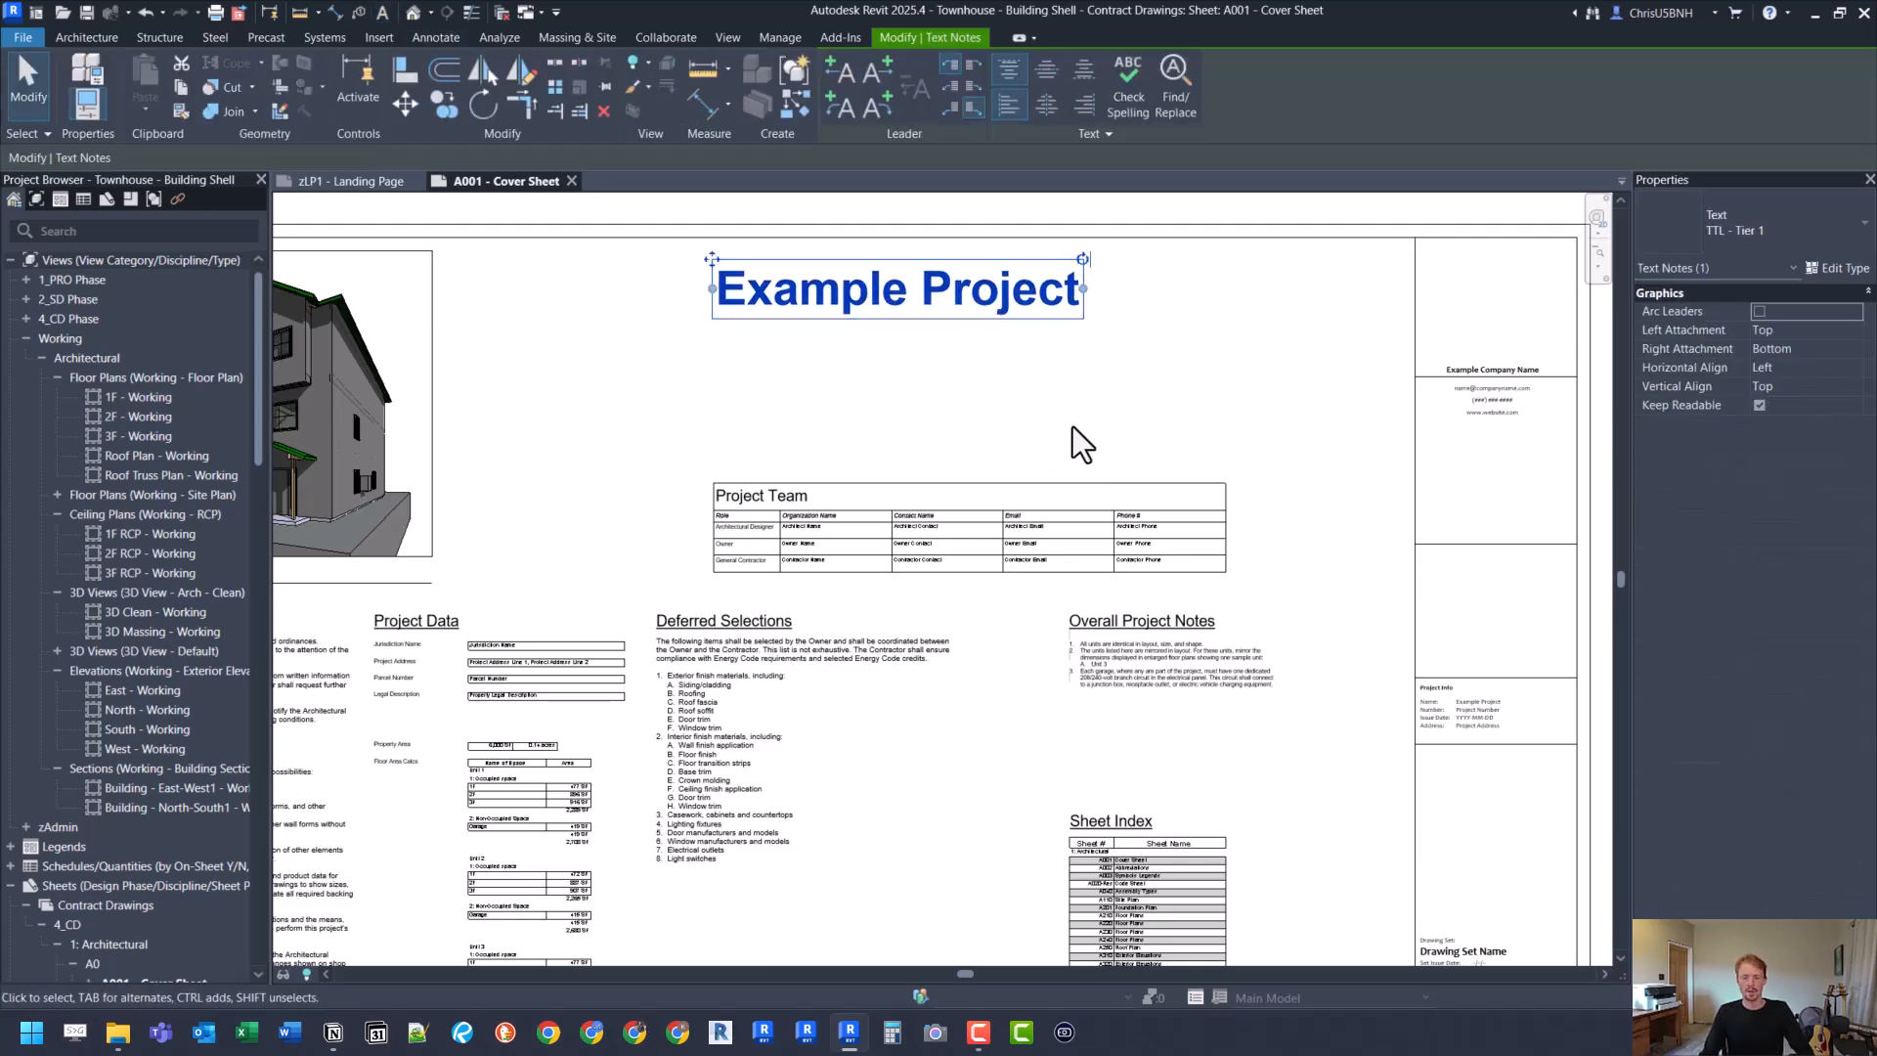
{"action": "key", "text": "Delete"}
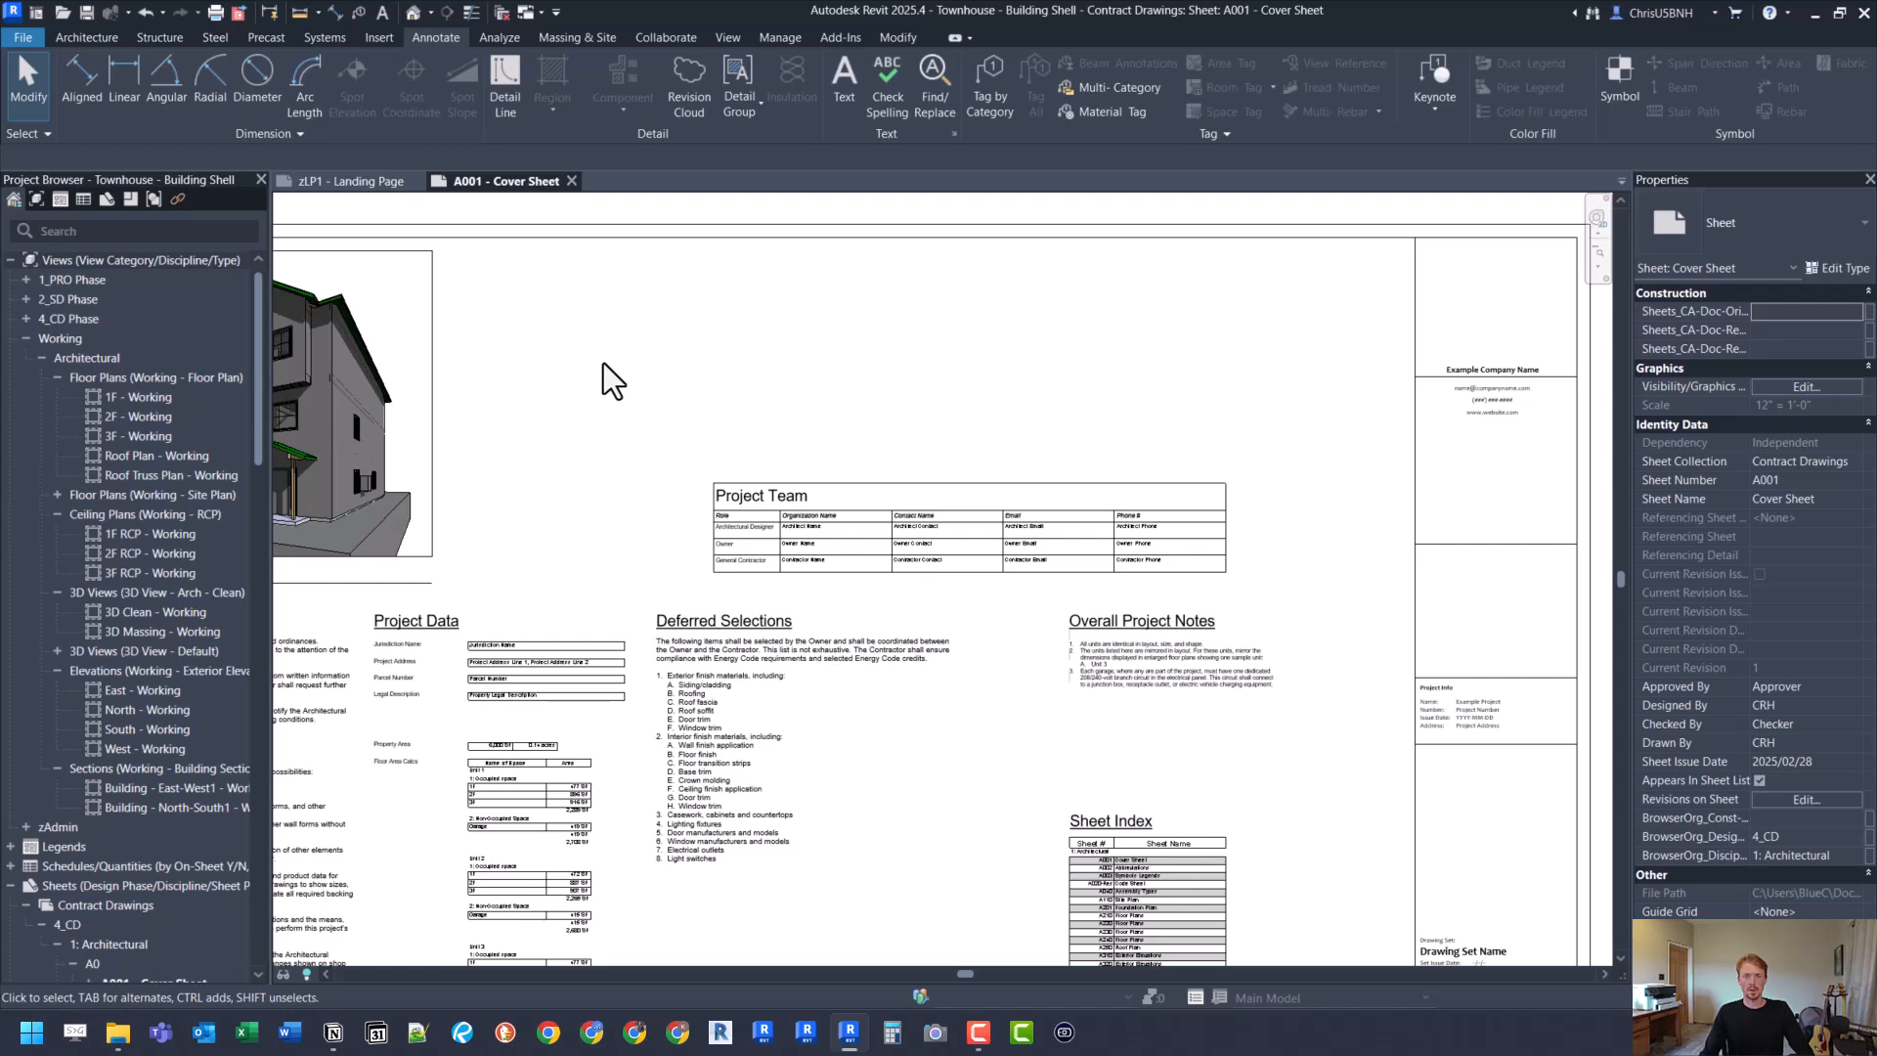
Step: Create a new multi-category schedule named "Project Name" for the Current Project phase
{"action": "left_click", "coordinate": [730, 37]}
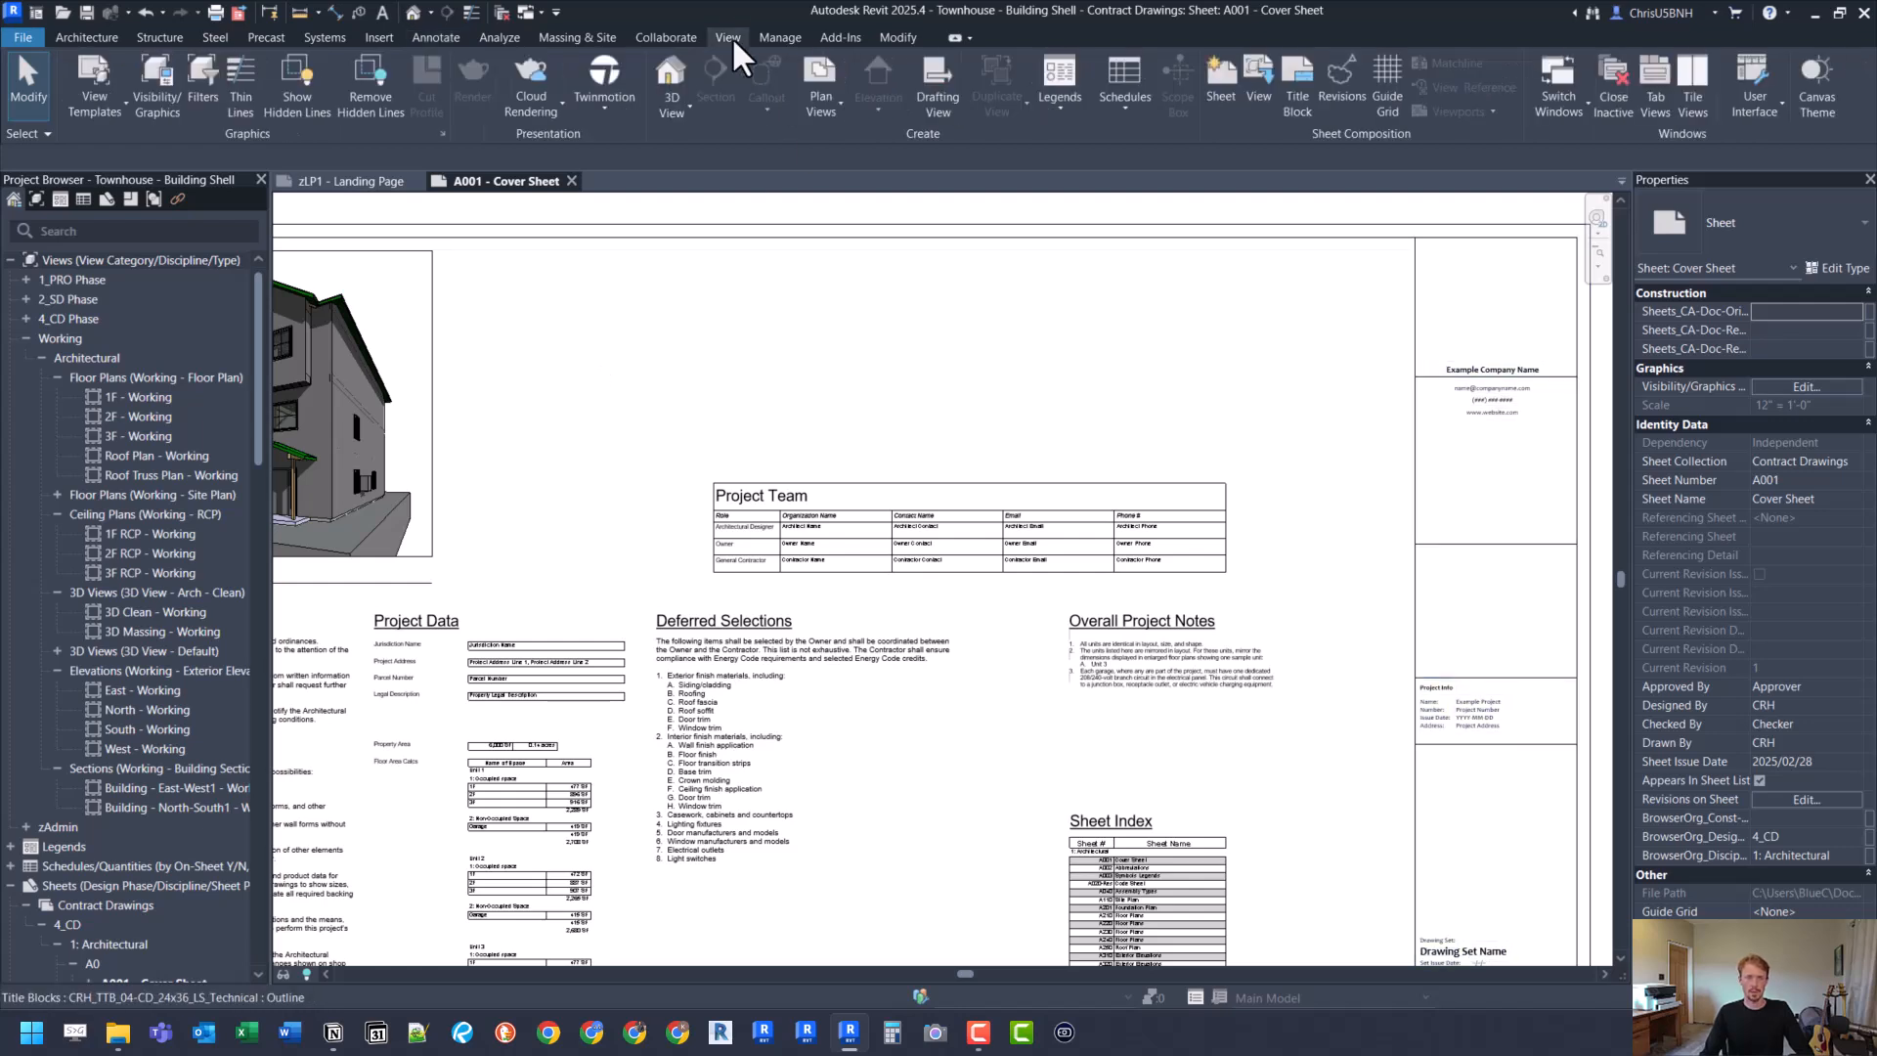
{"action": "left_click", "coordinate": [1118, 104]}
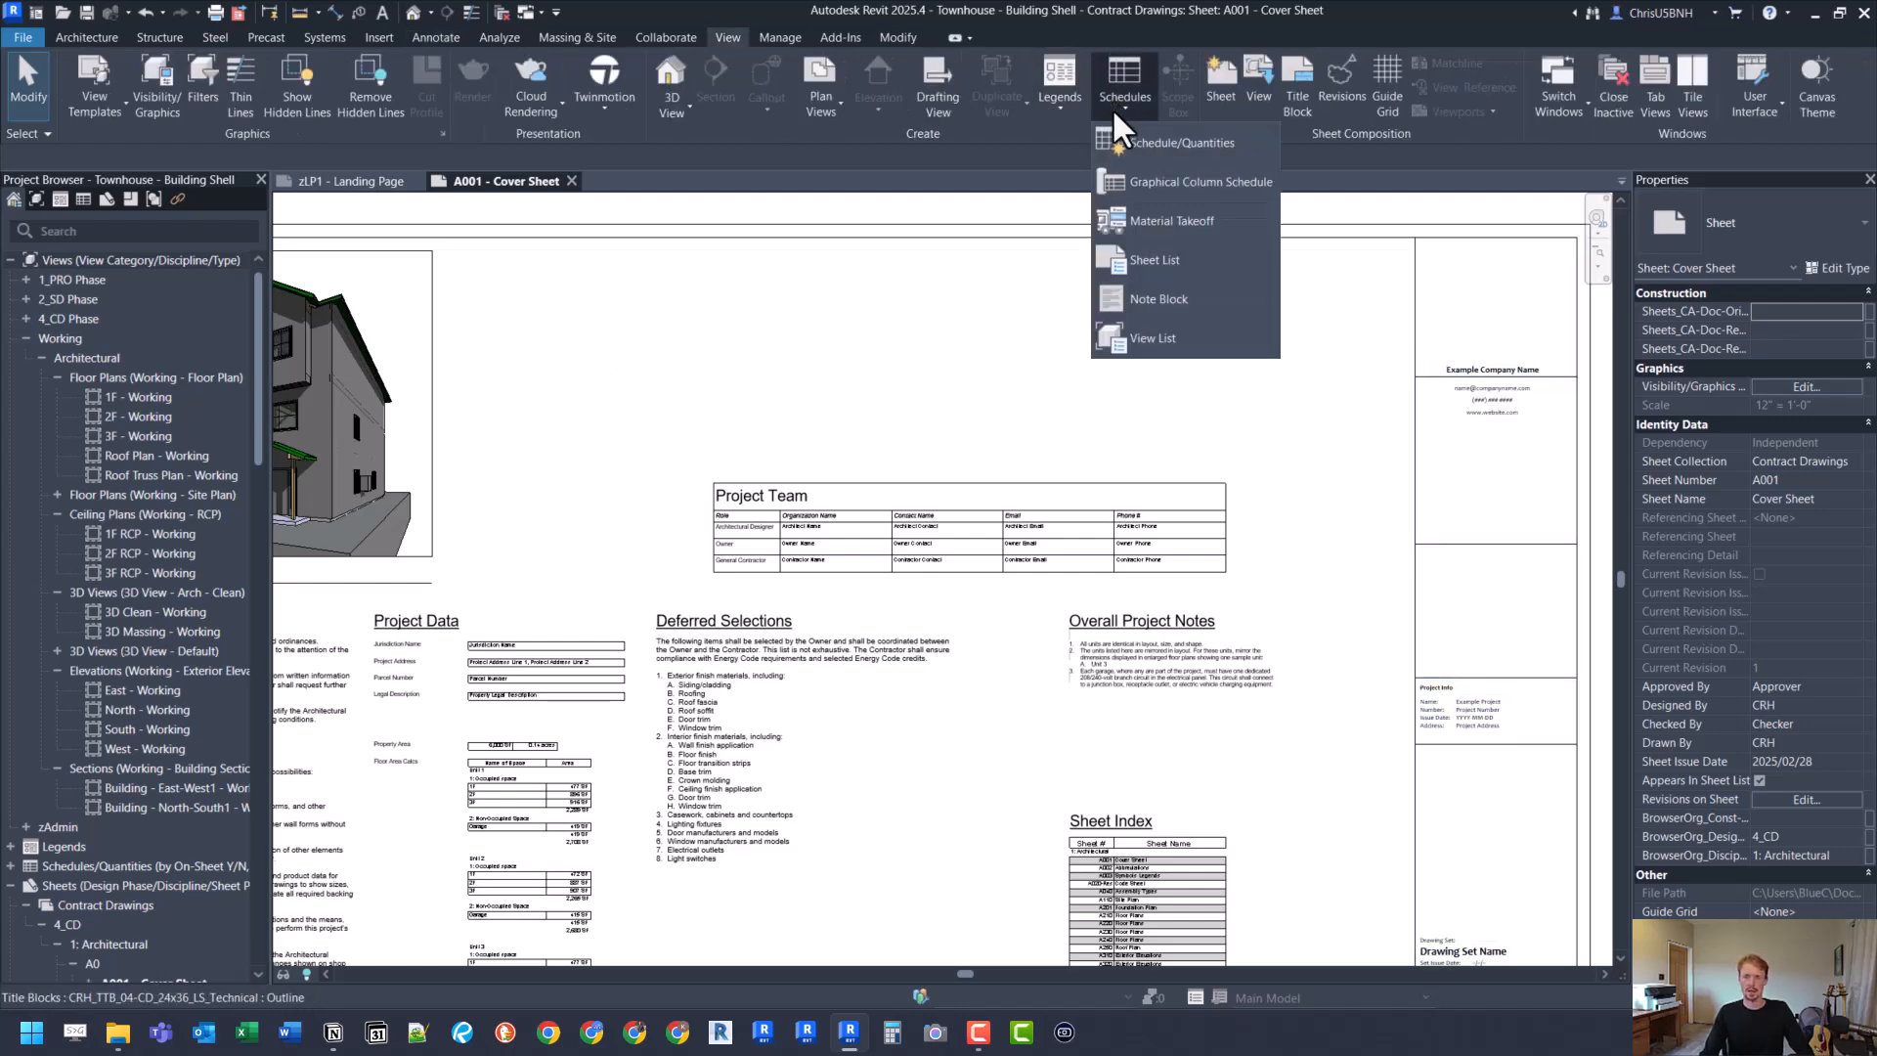
{"action": "left_click", "coordinate": [1193, 141]}
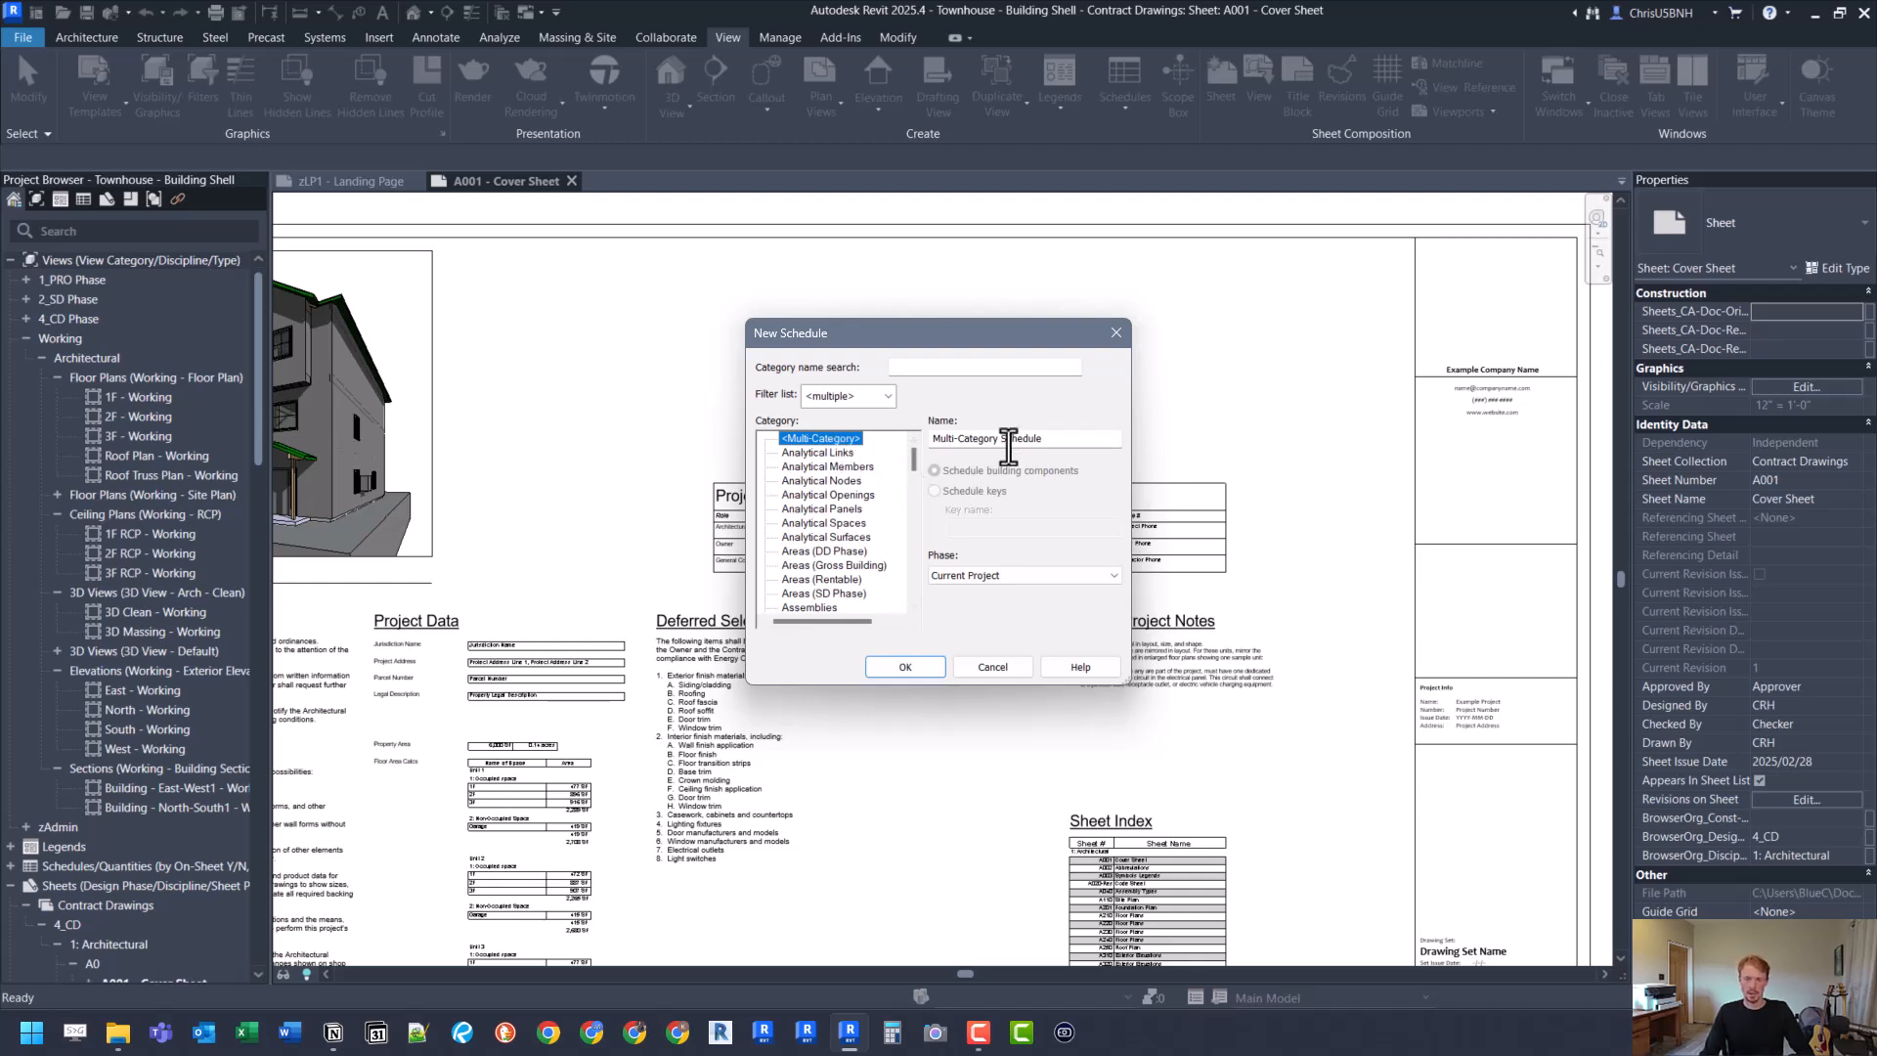
{"action": "triple_click", "coordinate": [1048, 438]}
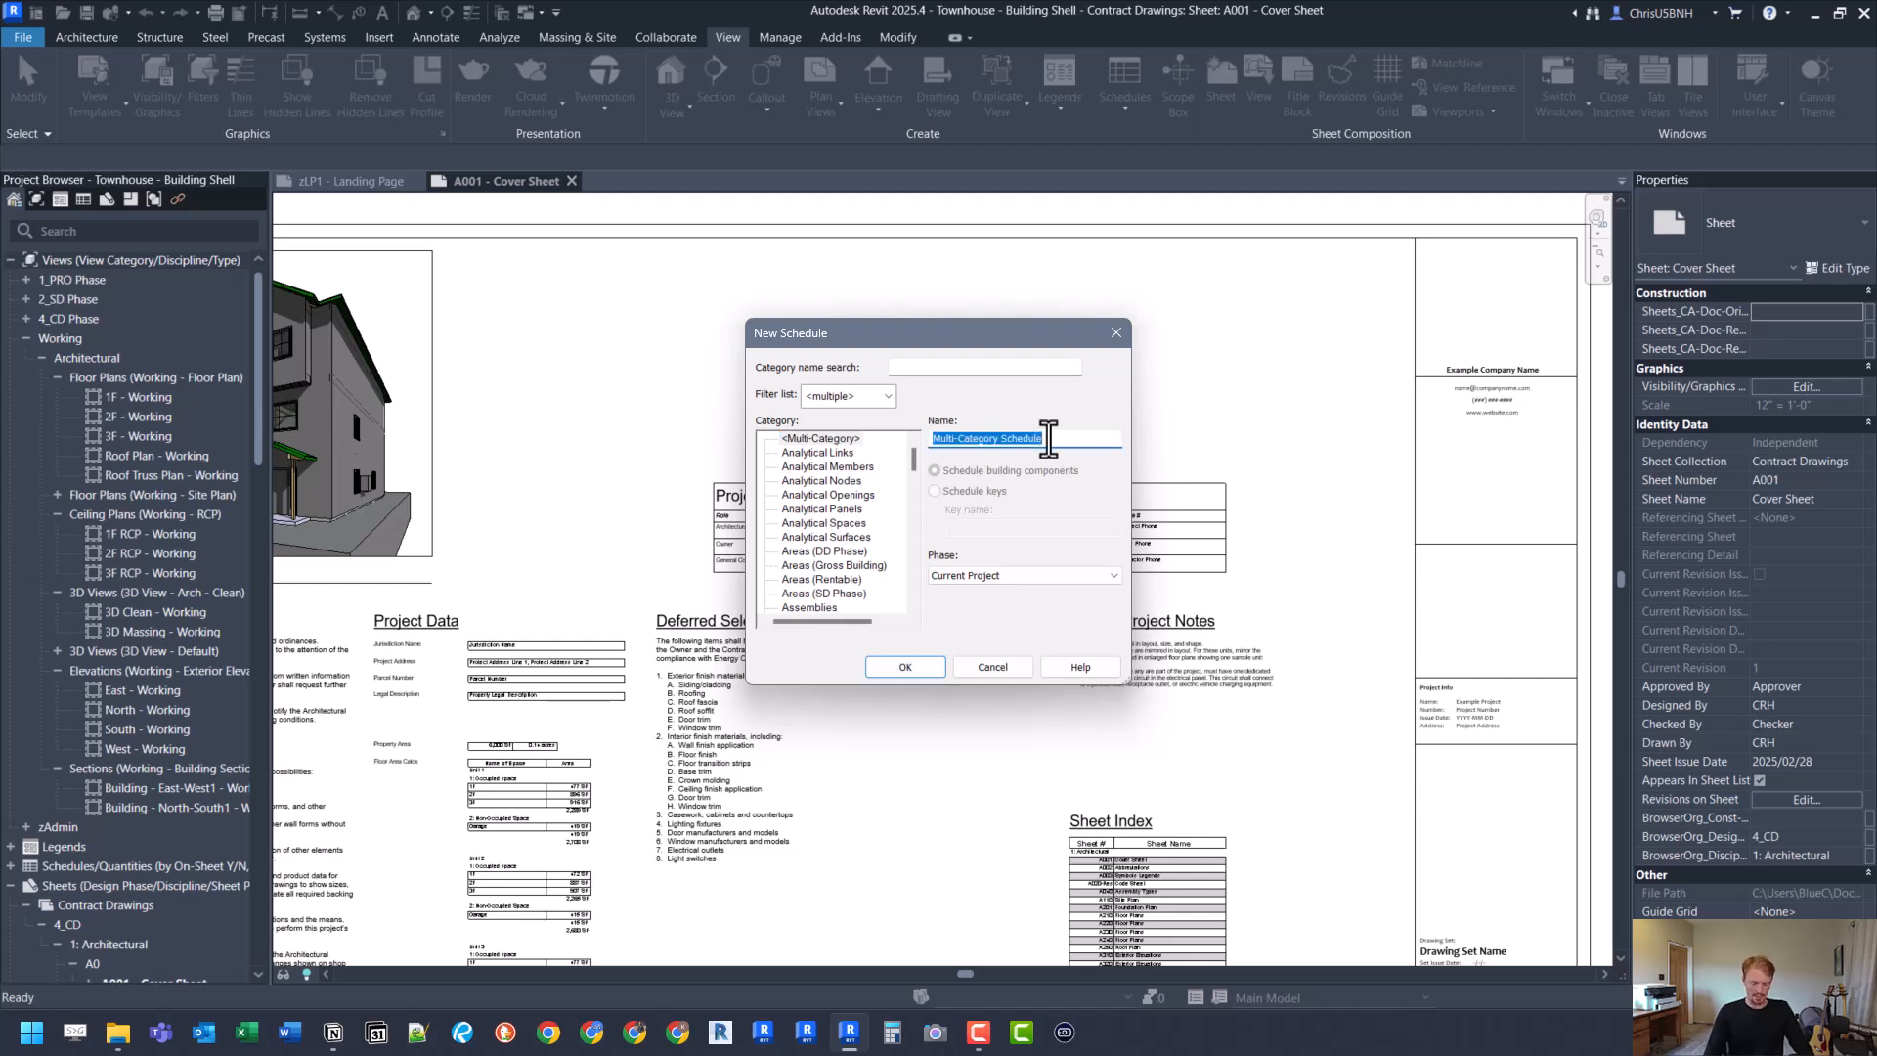
{"action": "type", "text": "Pr"}
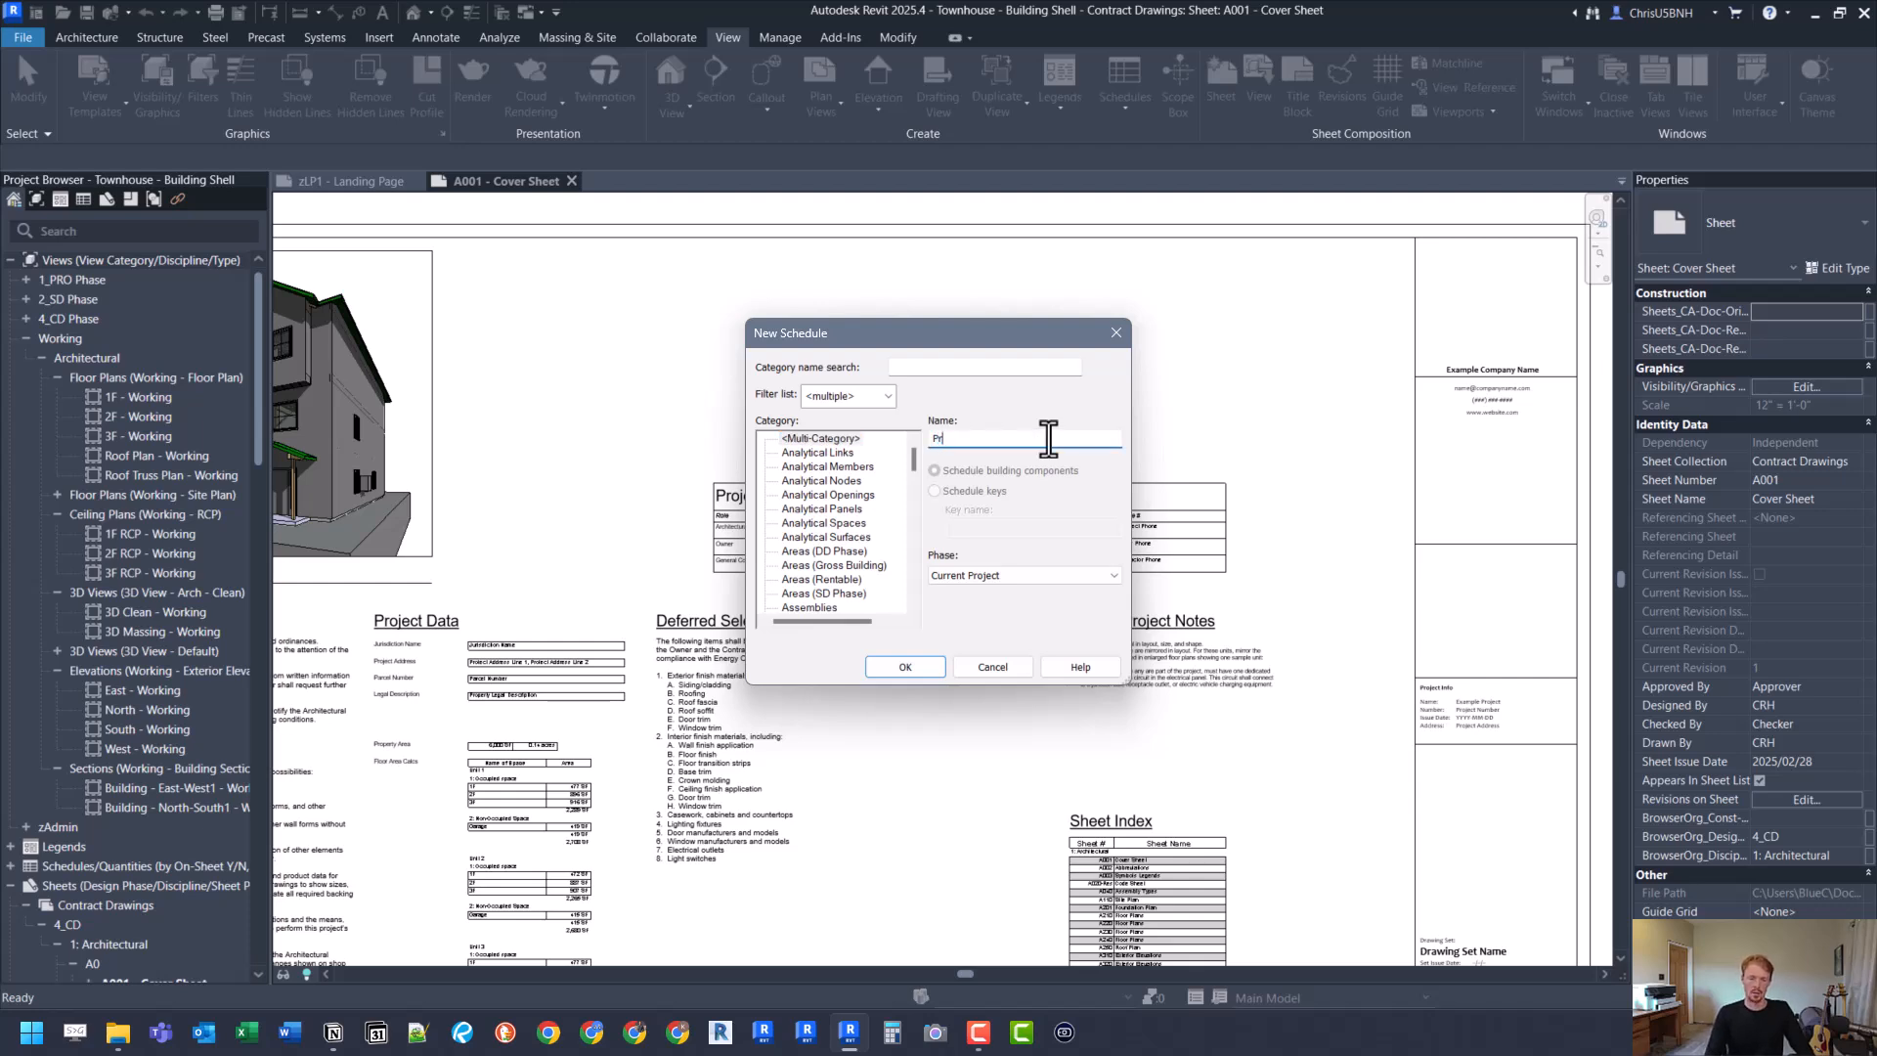
{"action": "type", "text": "oject Name"}
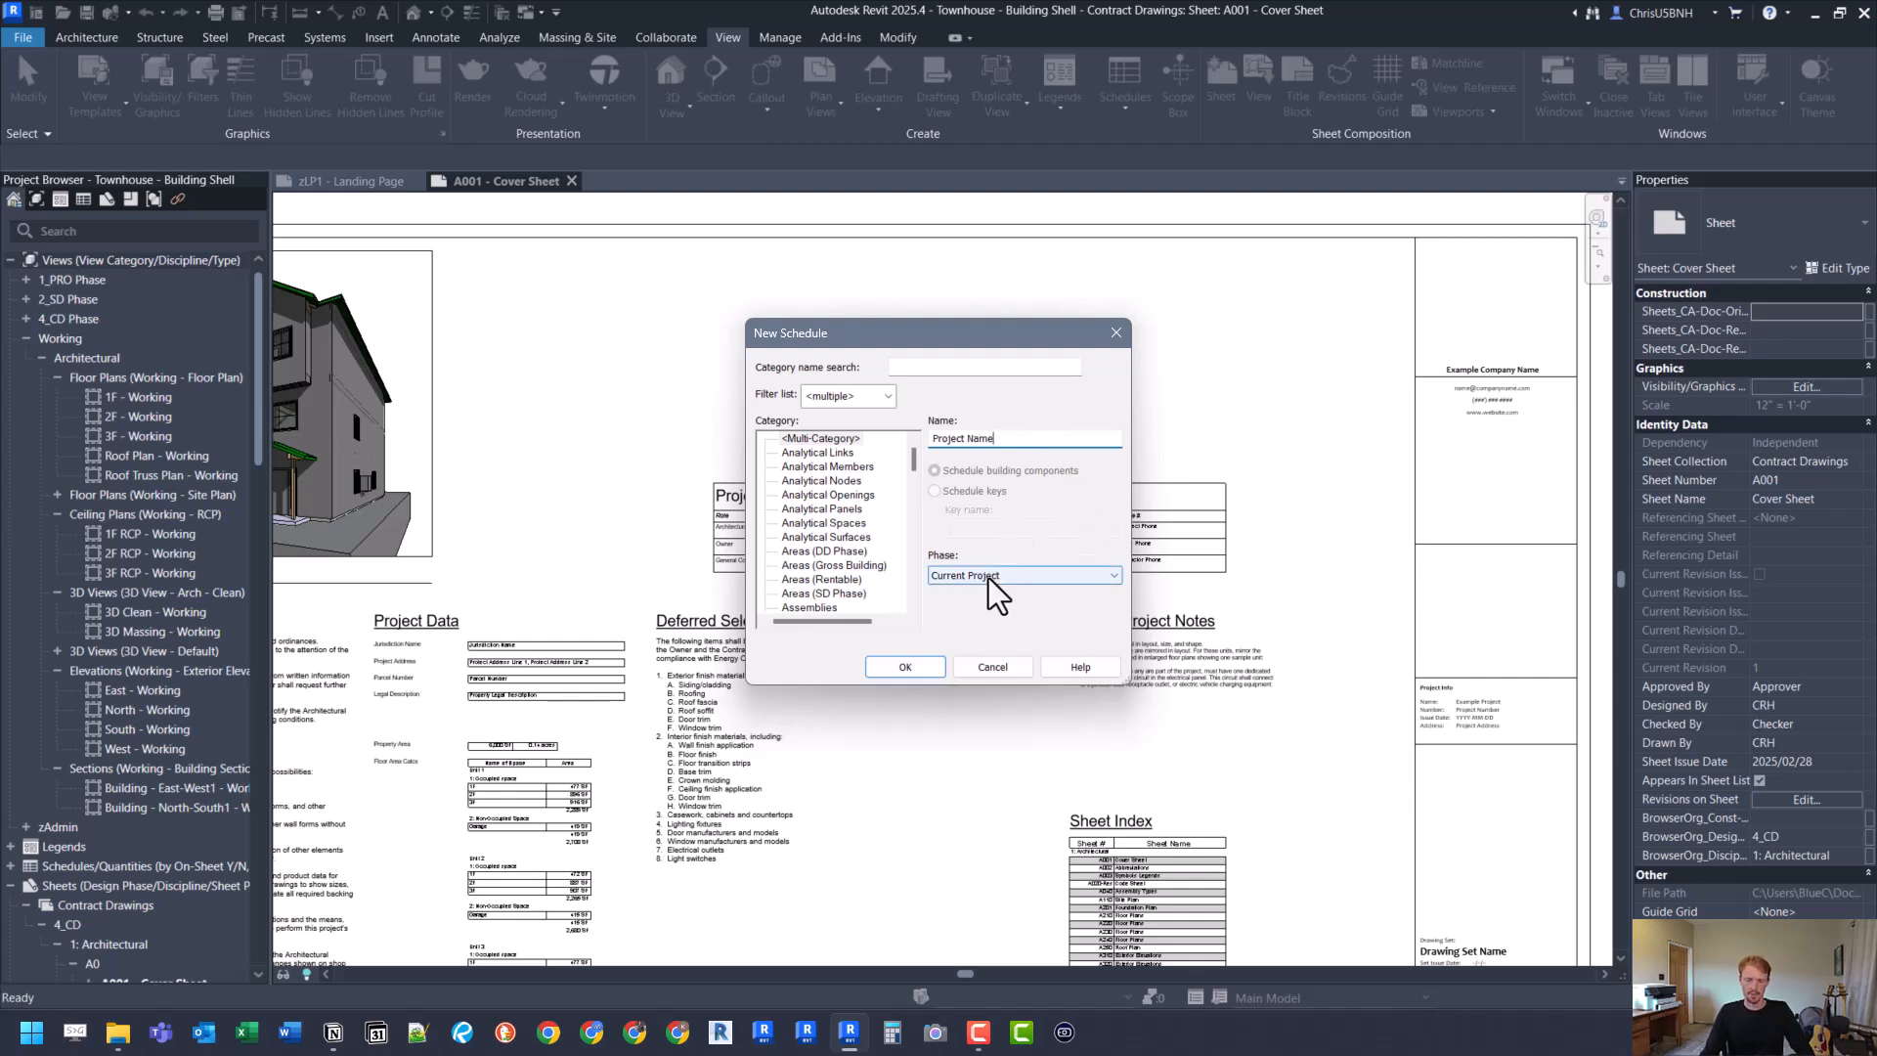
{"action": "left_click", "coordinate": [918, 667]}
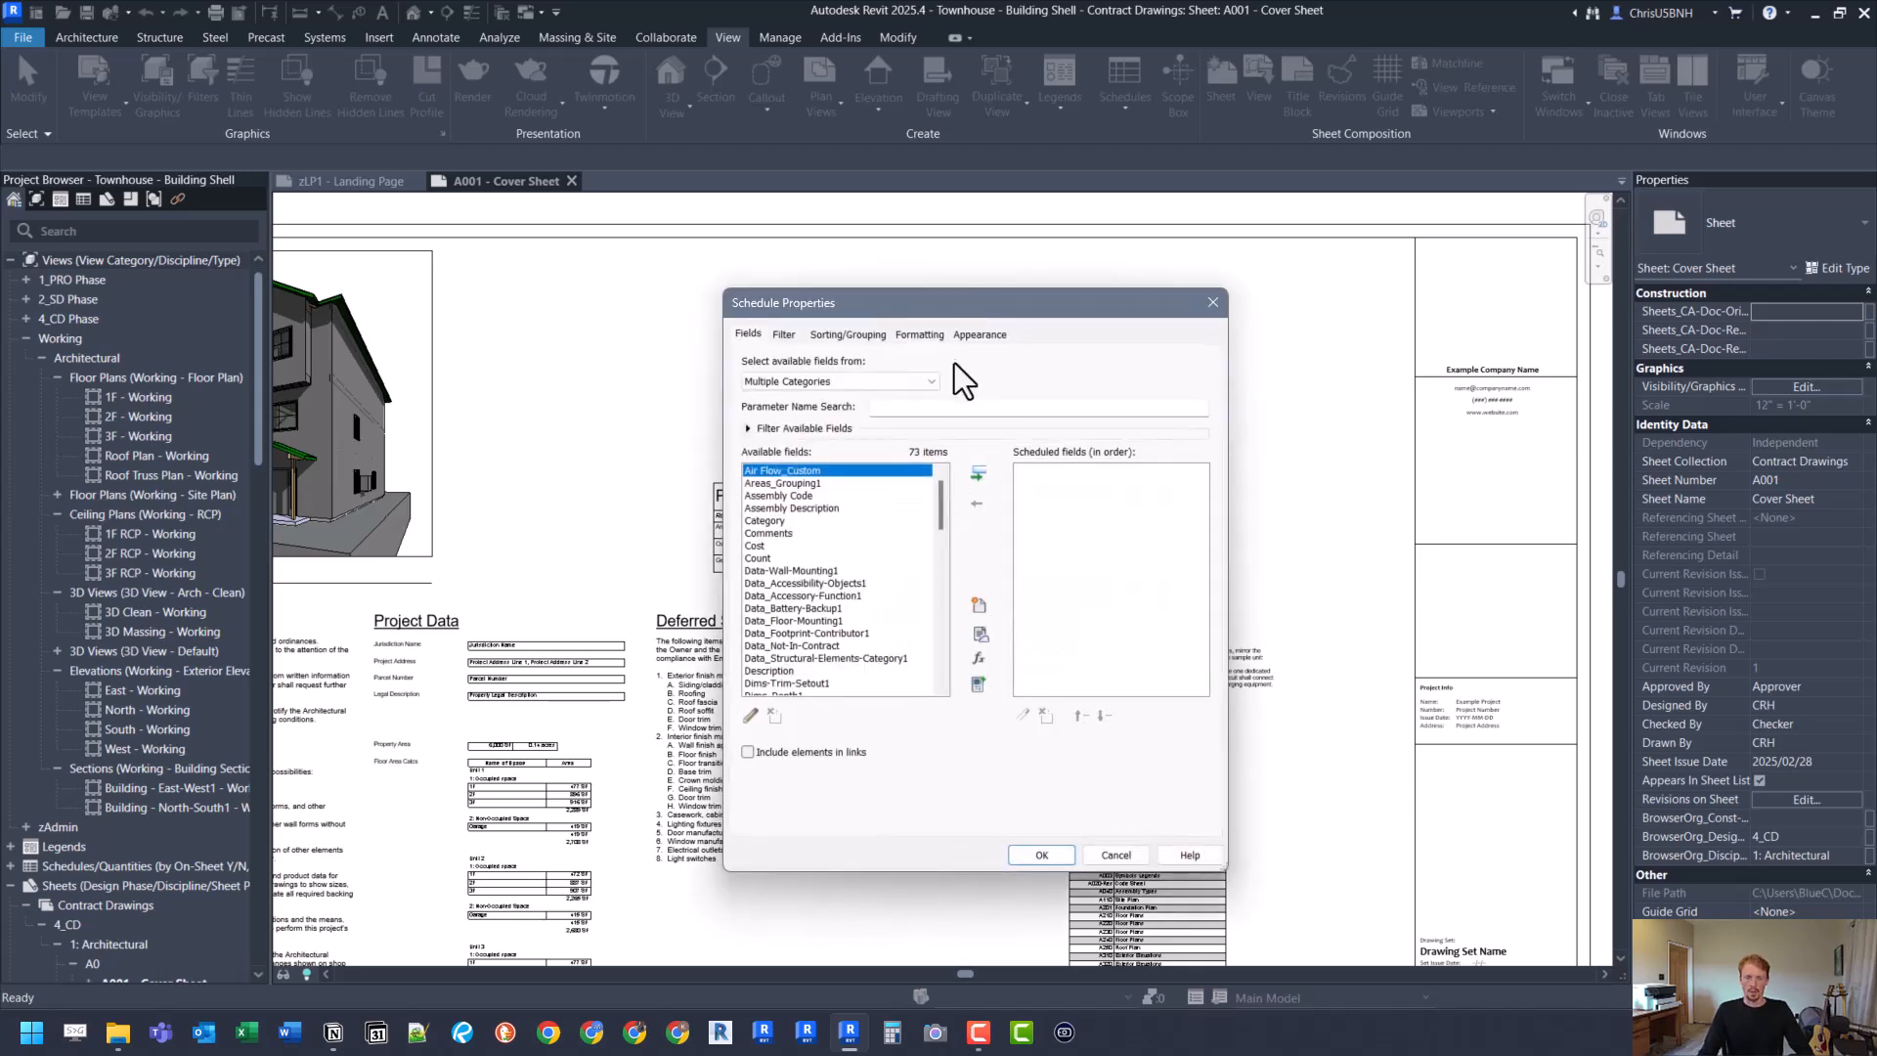
Step: Add the Project Name field from the Project Information category to the schedule's fields
{"action": "left_click_drag", "start_coordinate": [959, 308], "coordinate": [941, 214]}
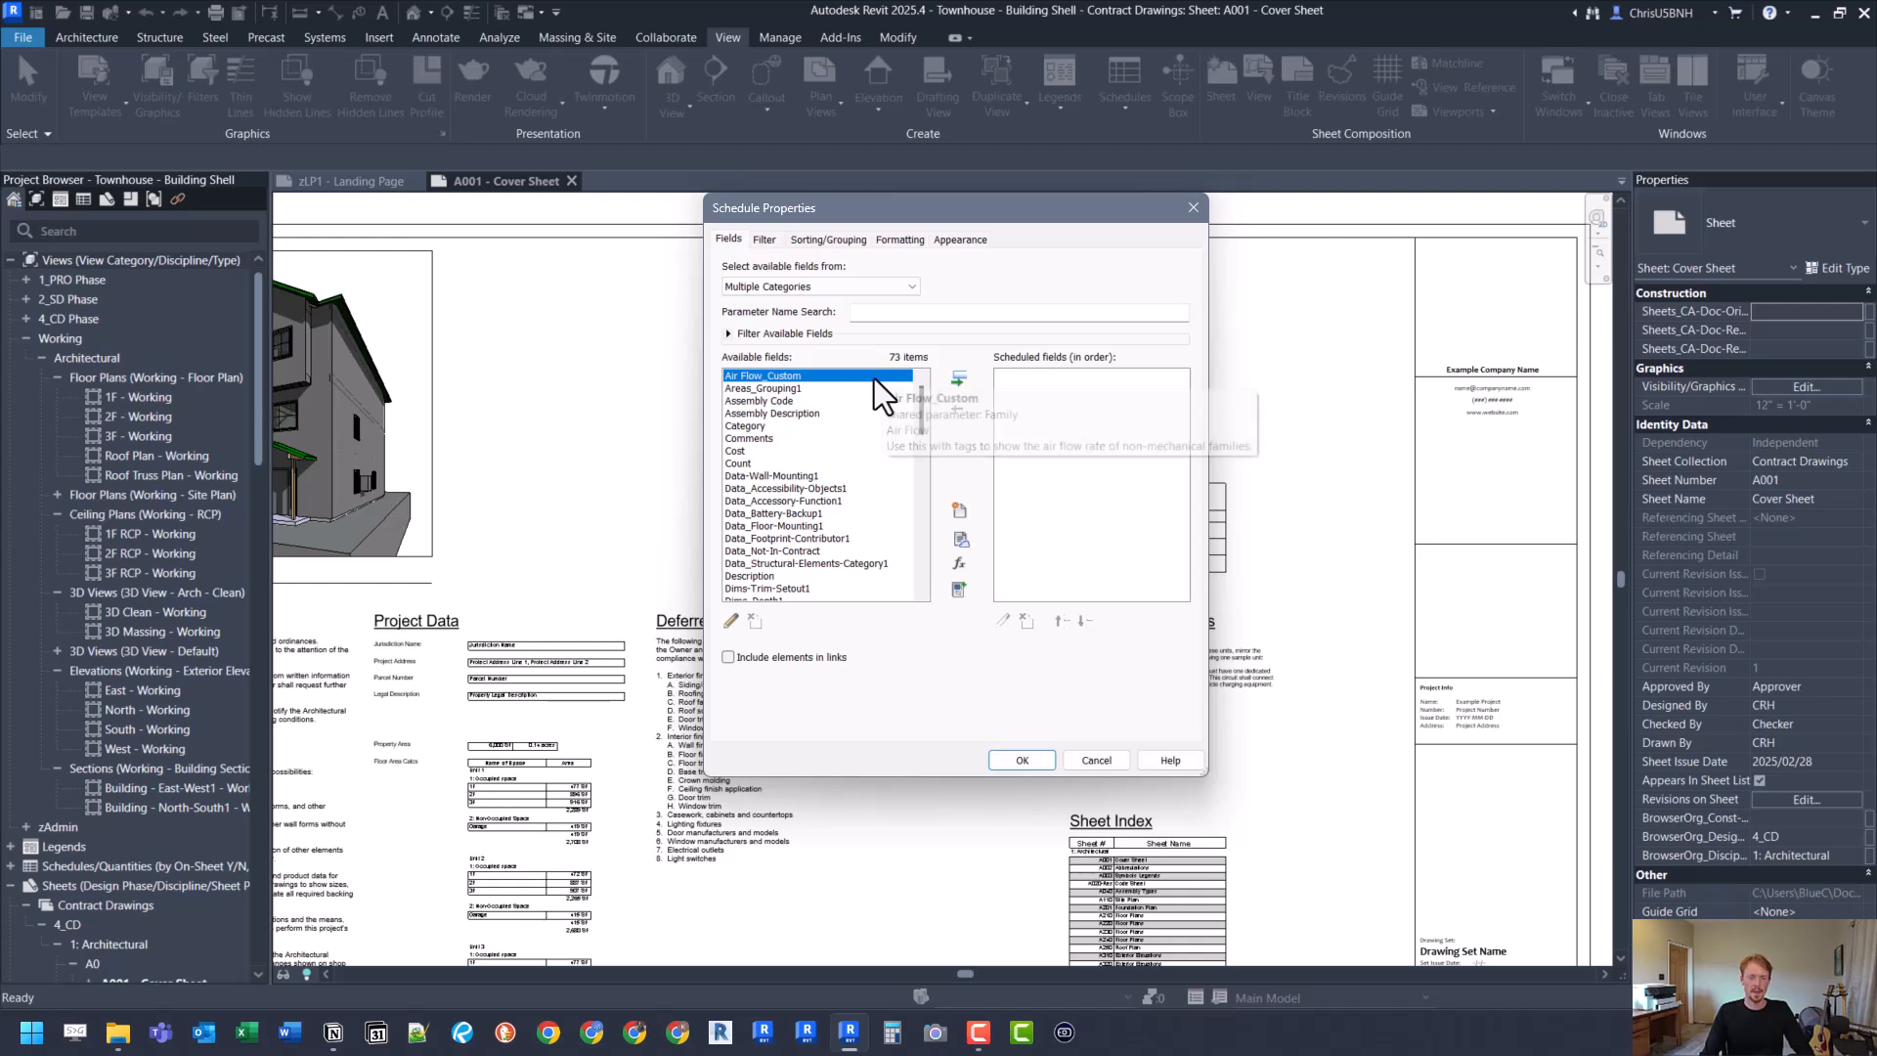
{"action": "left_click", "coordinate": [818, 286]}
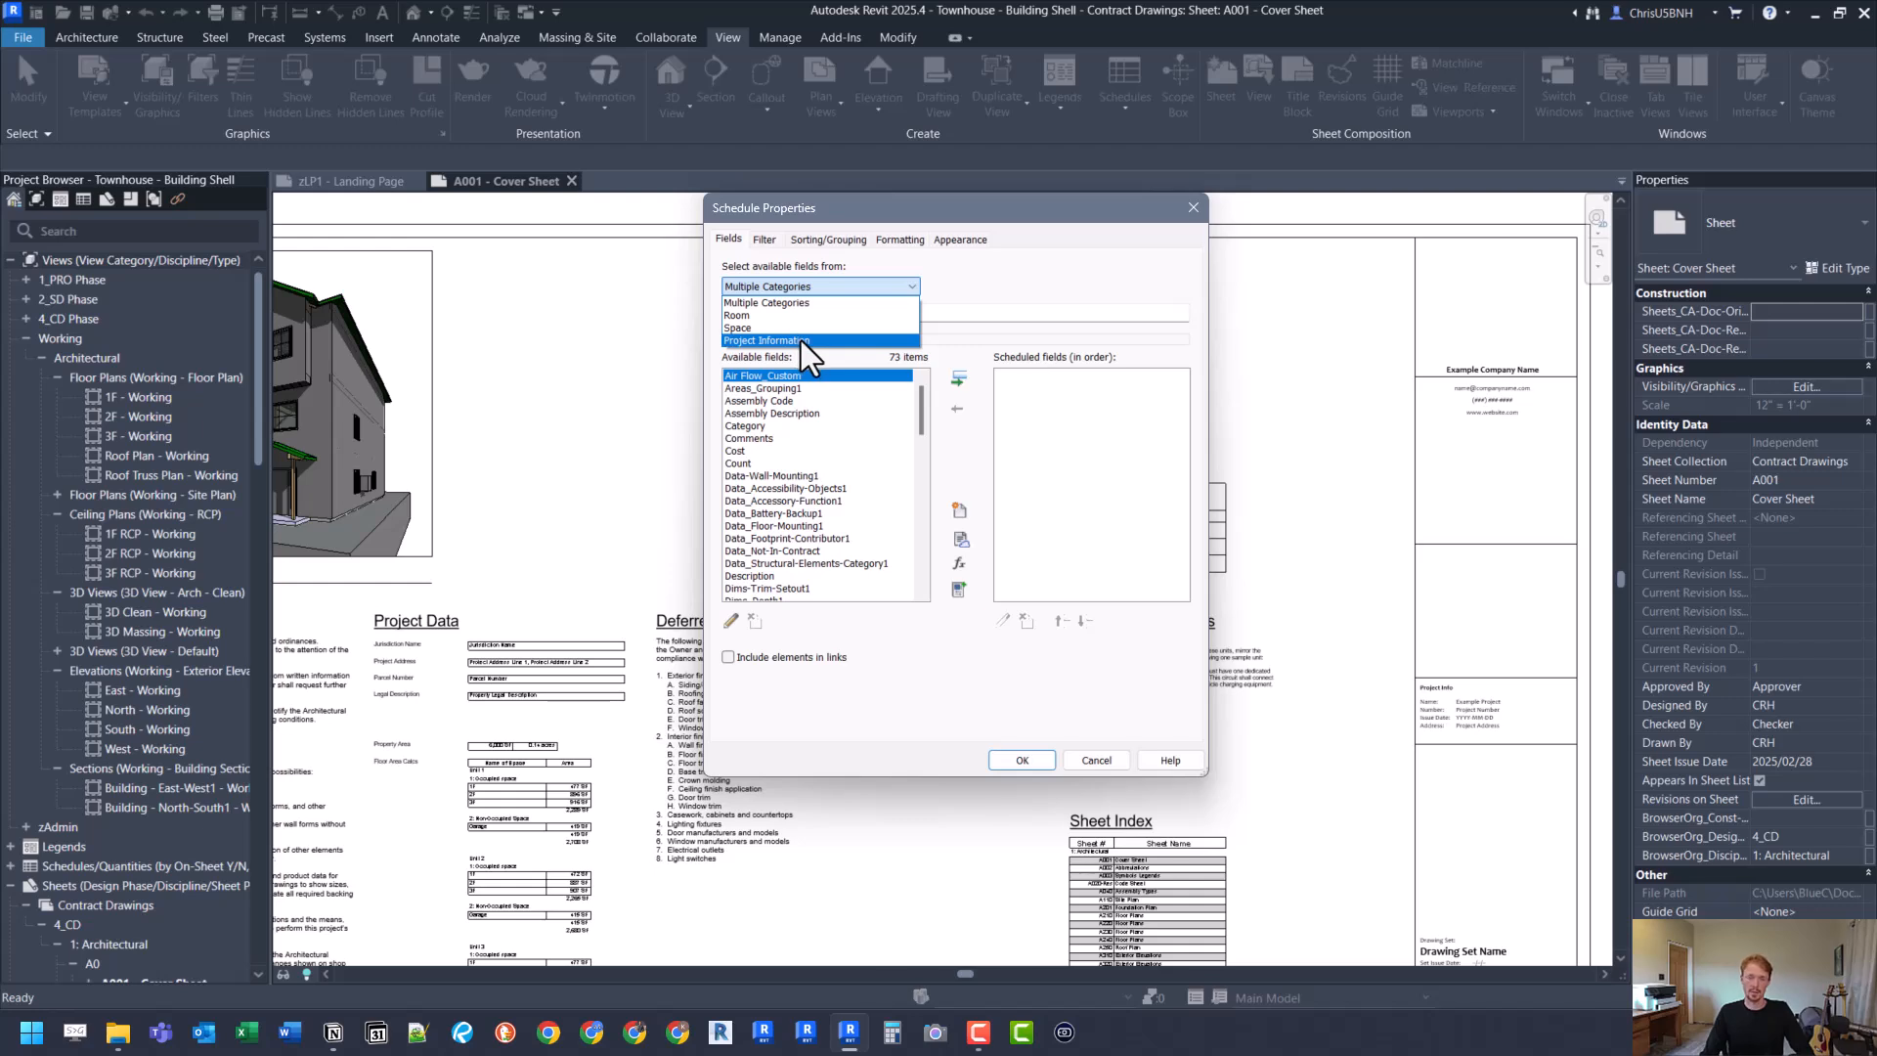
{"action": "left_click", "coordinate": [804, 337]}
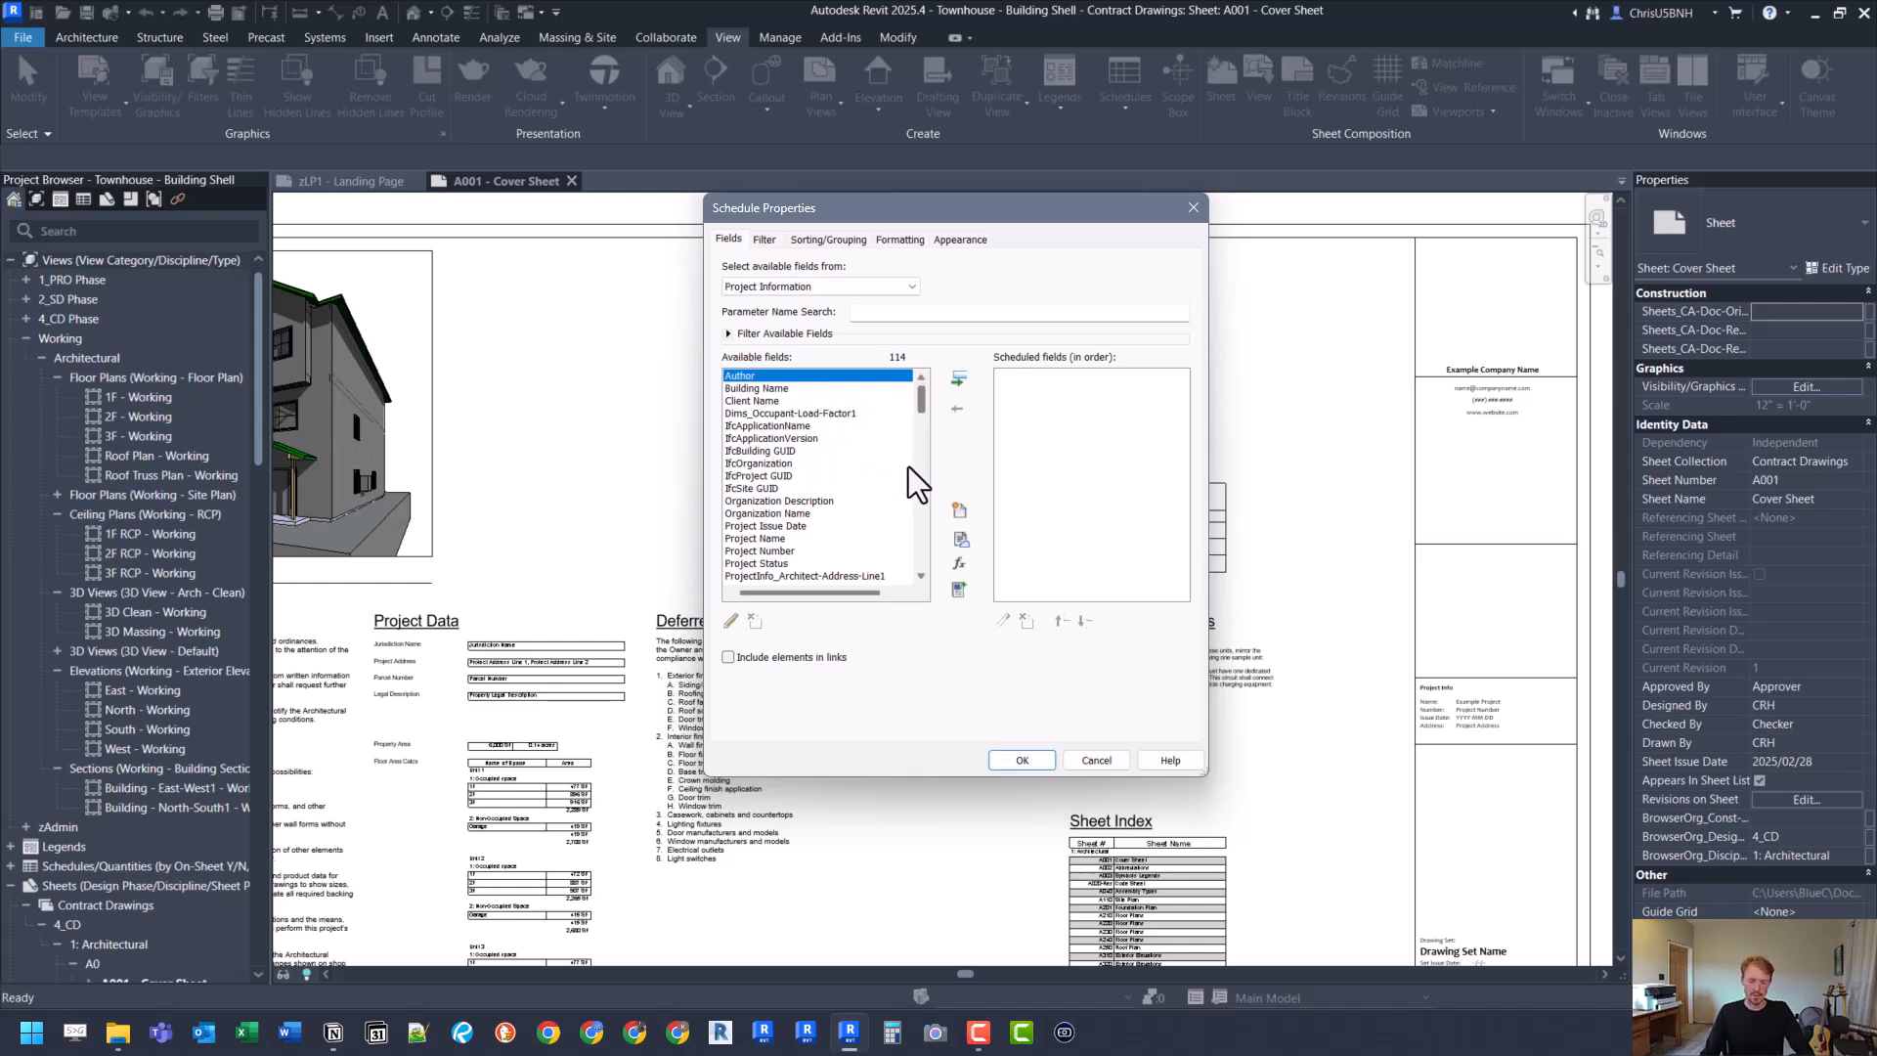
{"action": "scroll", "coordinate": [902, 467], "scroll_direction": "down", "scroll_amount": 1}
{"action": "left_click", "coordinate": [768, 501]}
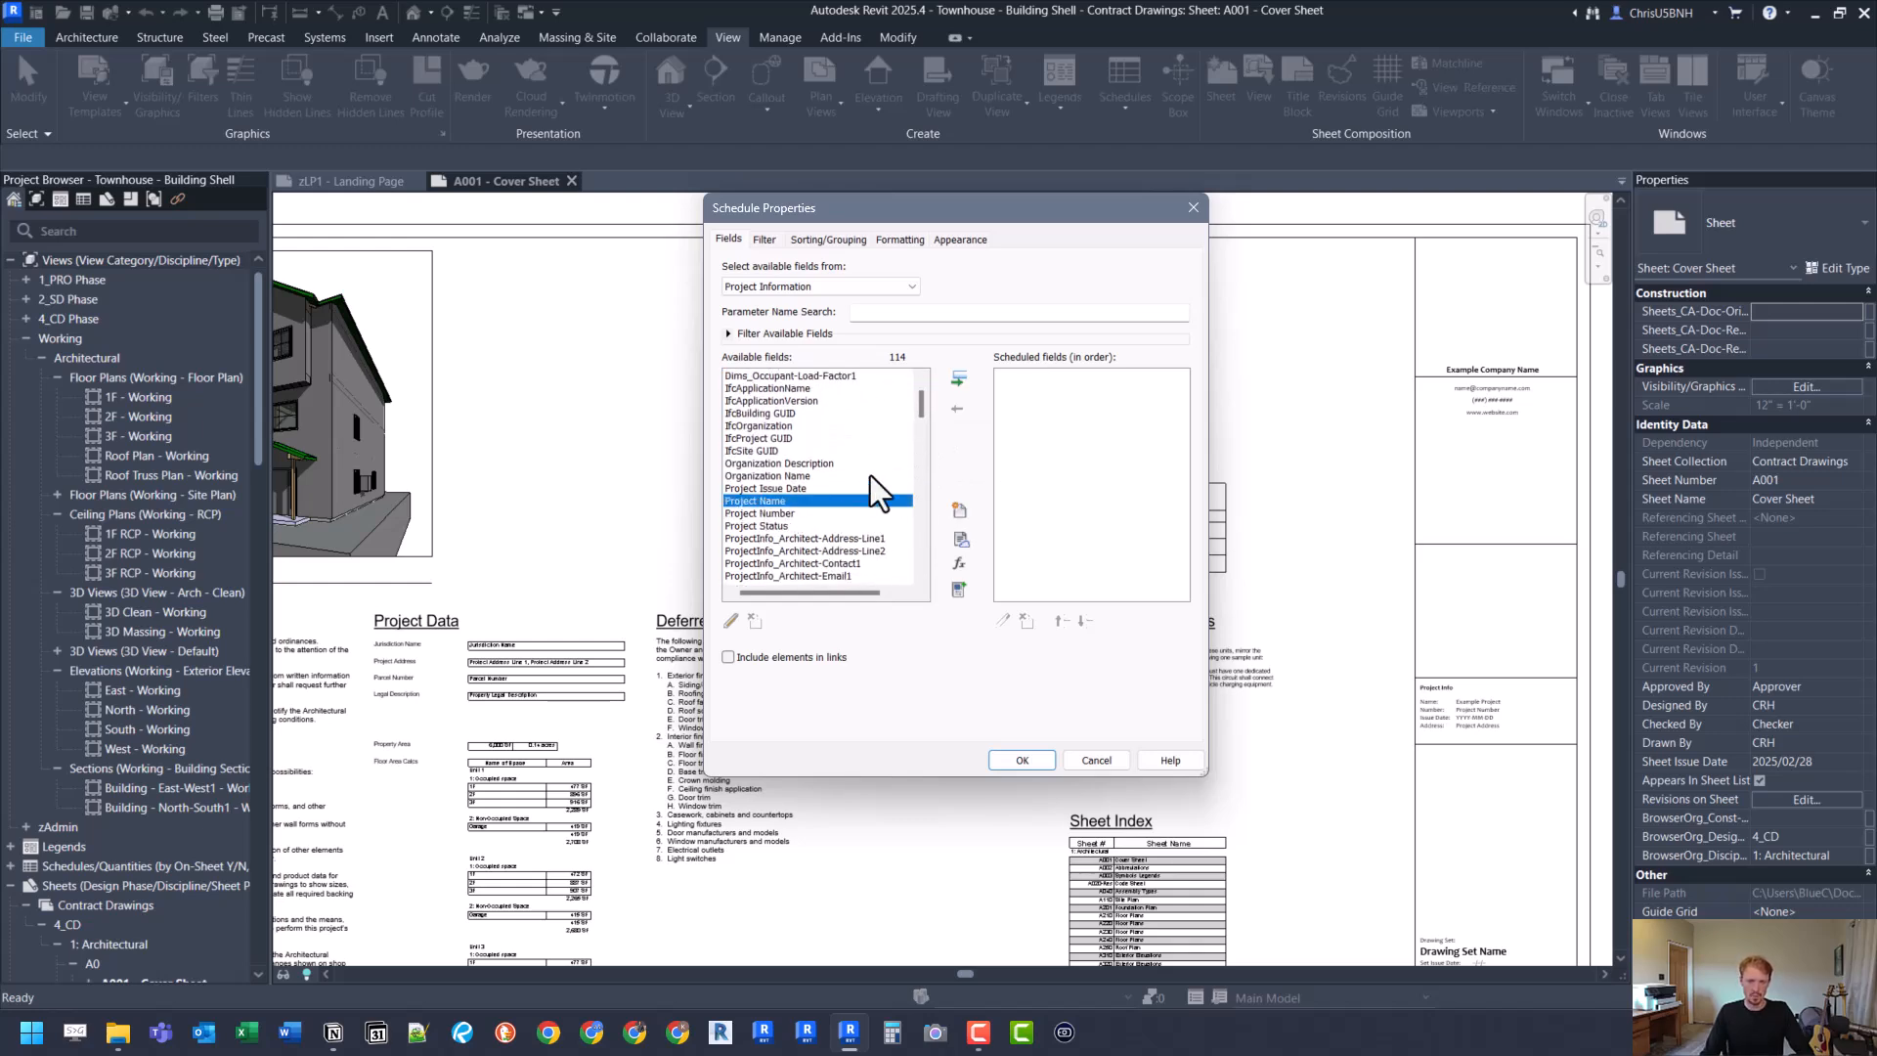
{"action": "left_click", "coordinate": [961, 379]}
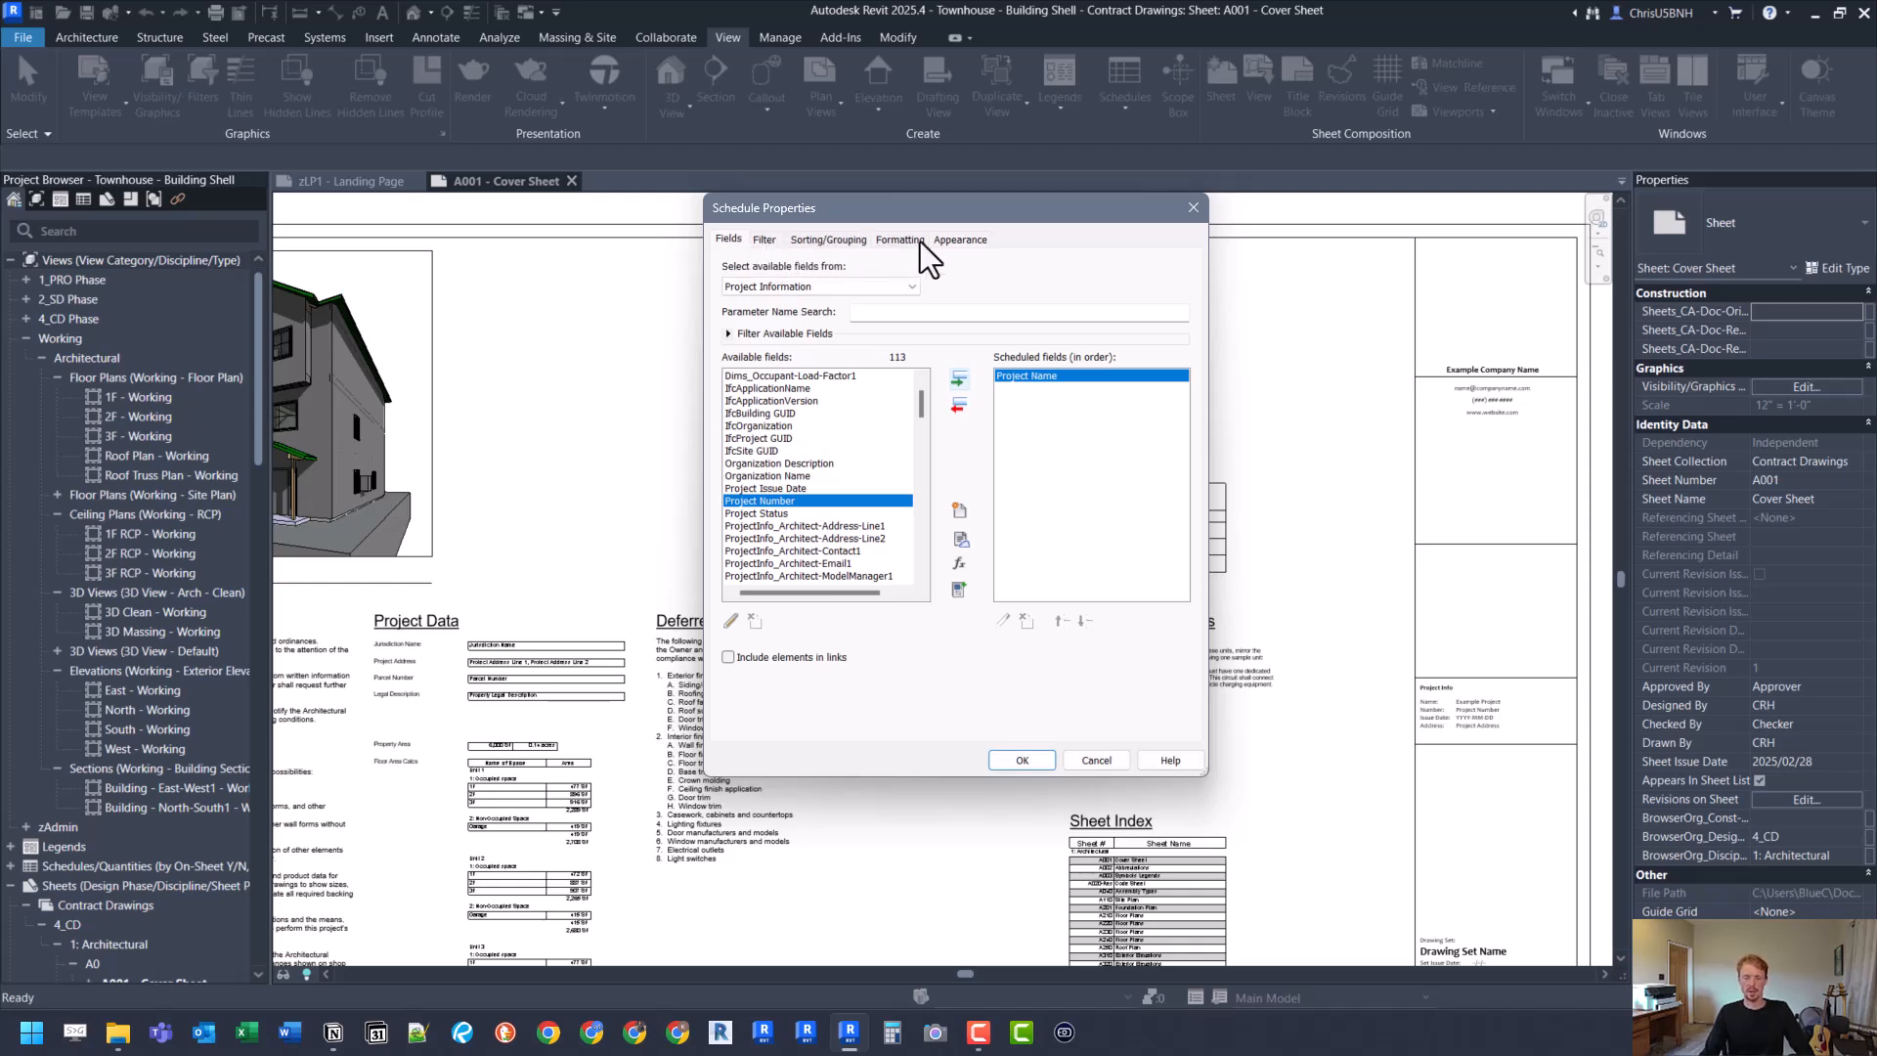
Step: Set the alignment of the schedule's Project Name field to Center
{"action": "left_click", "coordinate": [842, 241]}
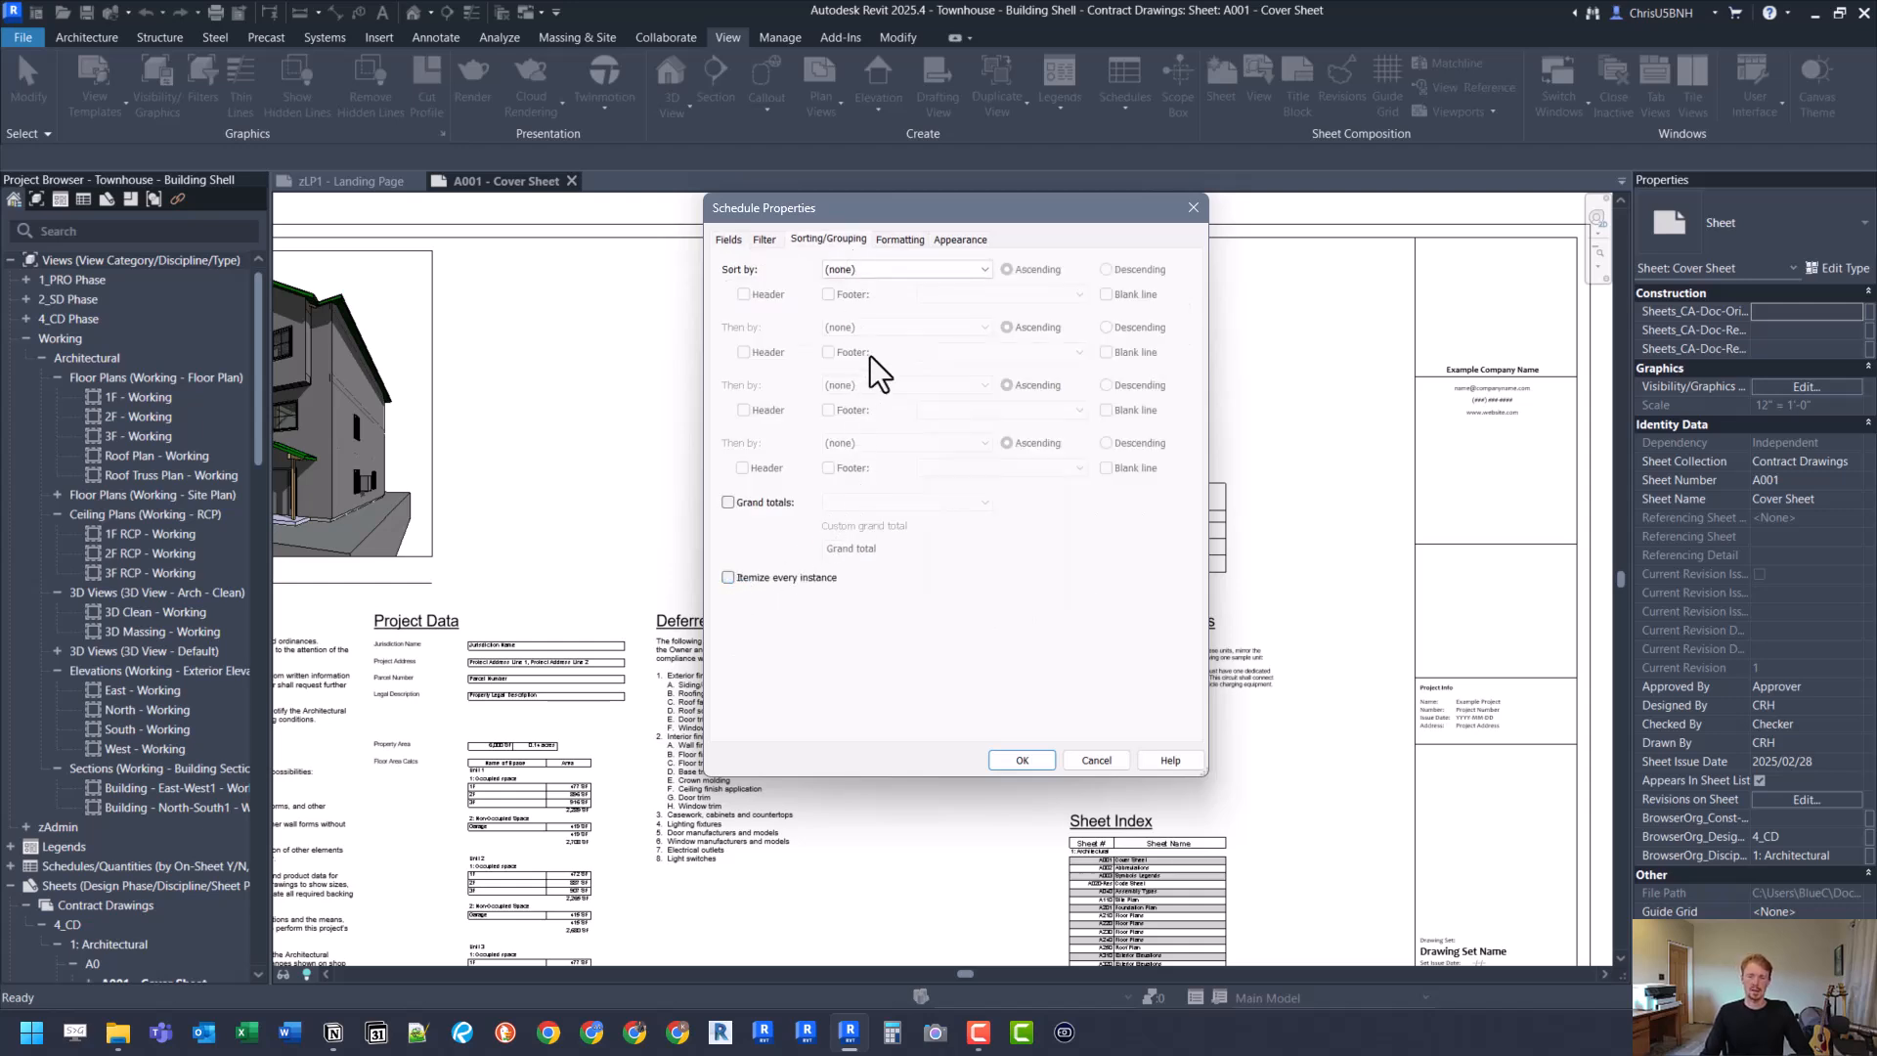
{"action": "left_click", "coordinate": [901, 239]}
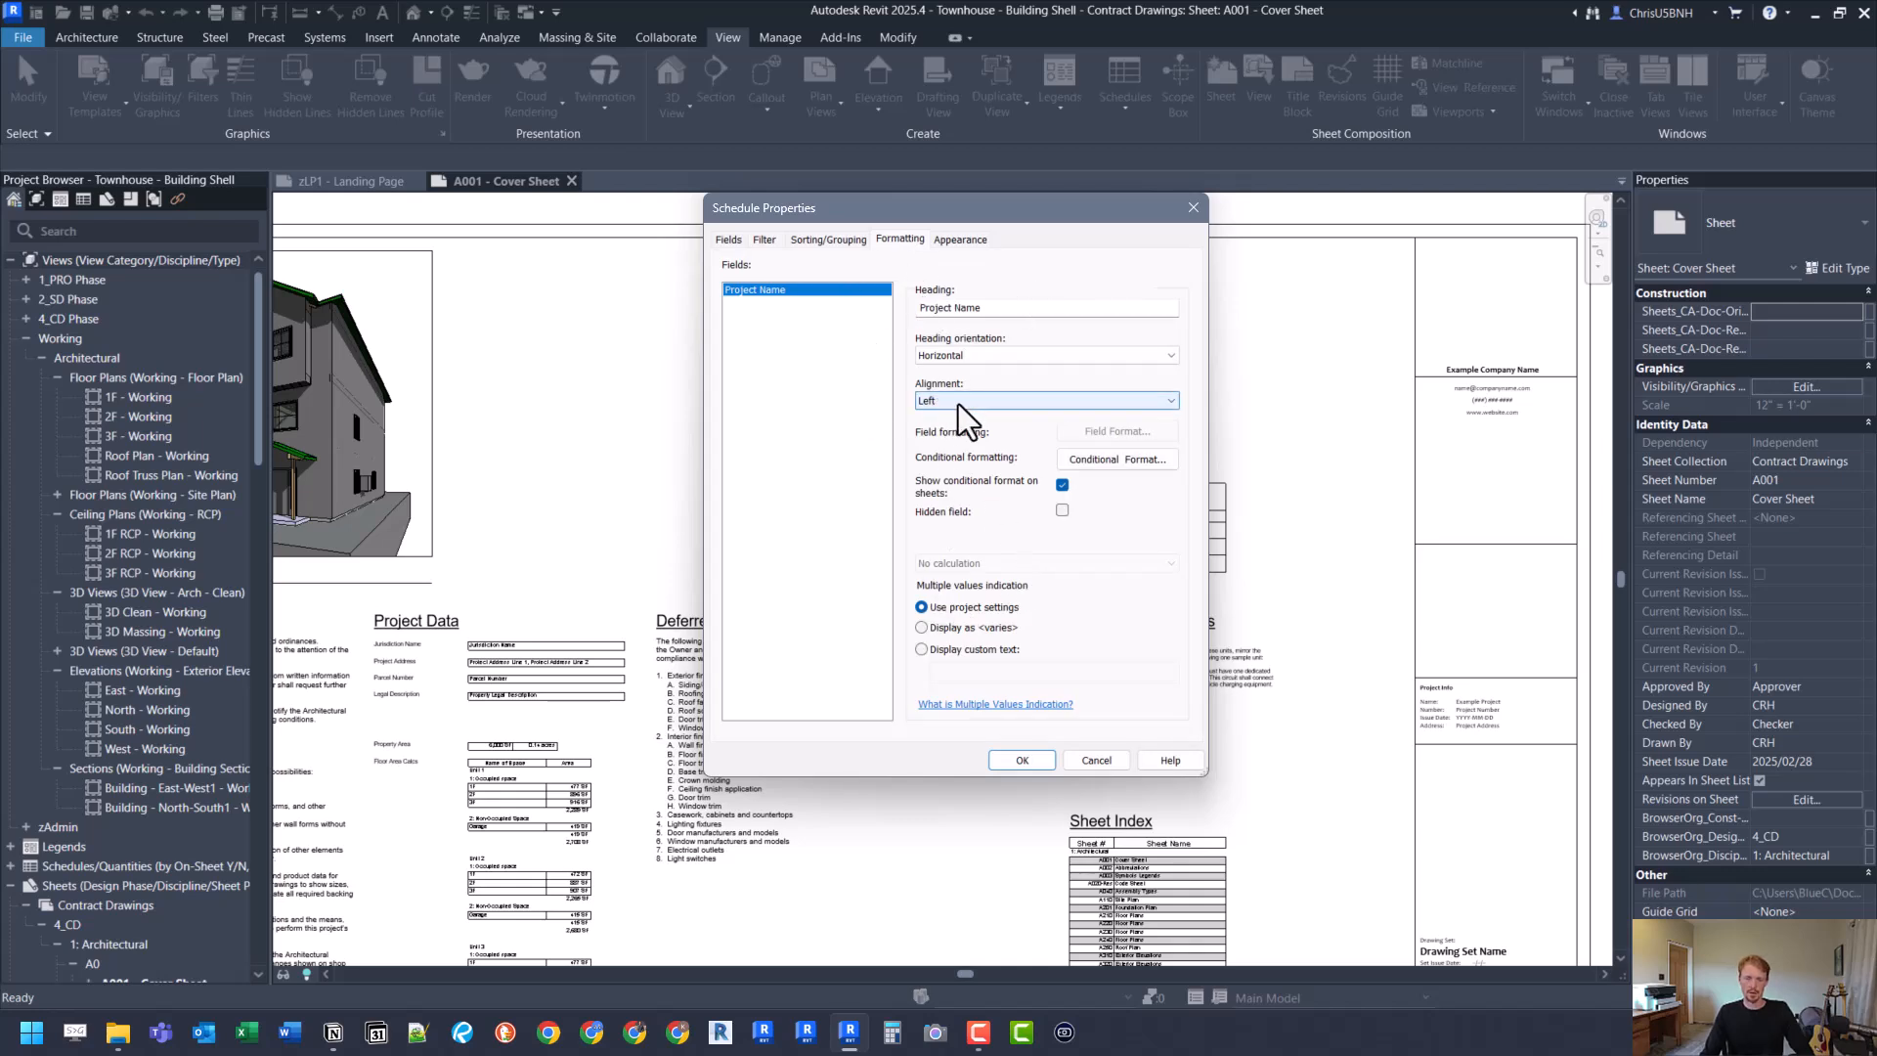
{"action": "left_click", "coordinate": [989, 395]}
{"action": "left_click", "coordinate": [977, 432]}
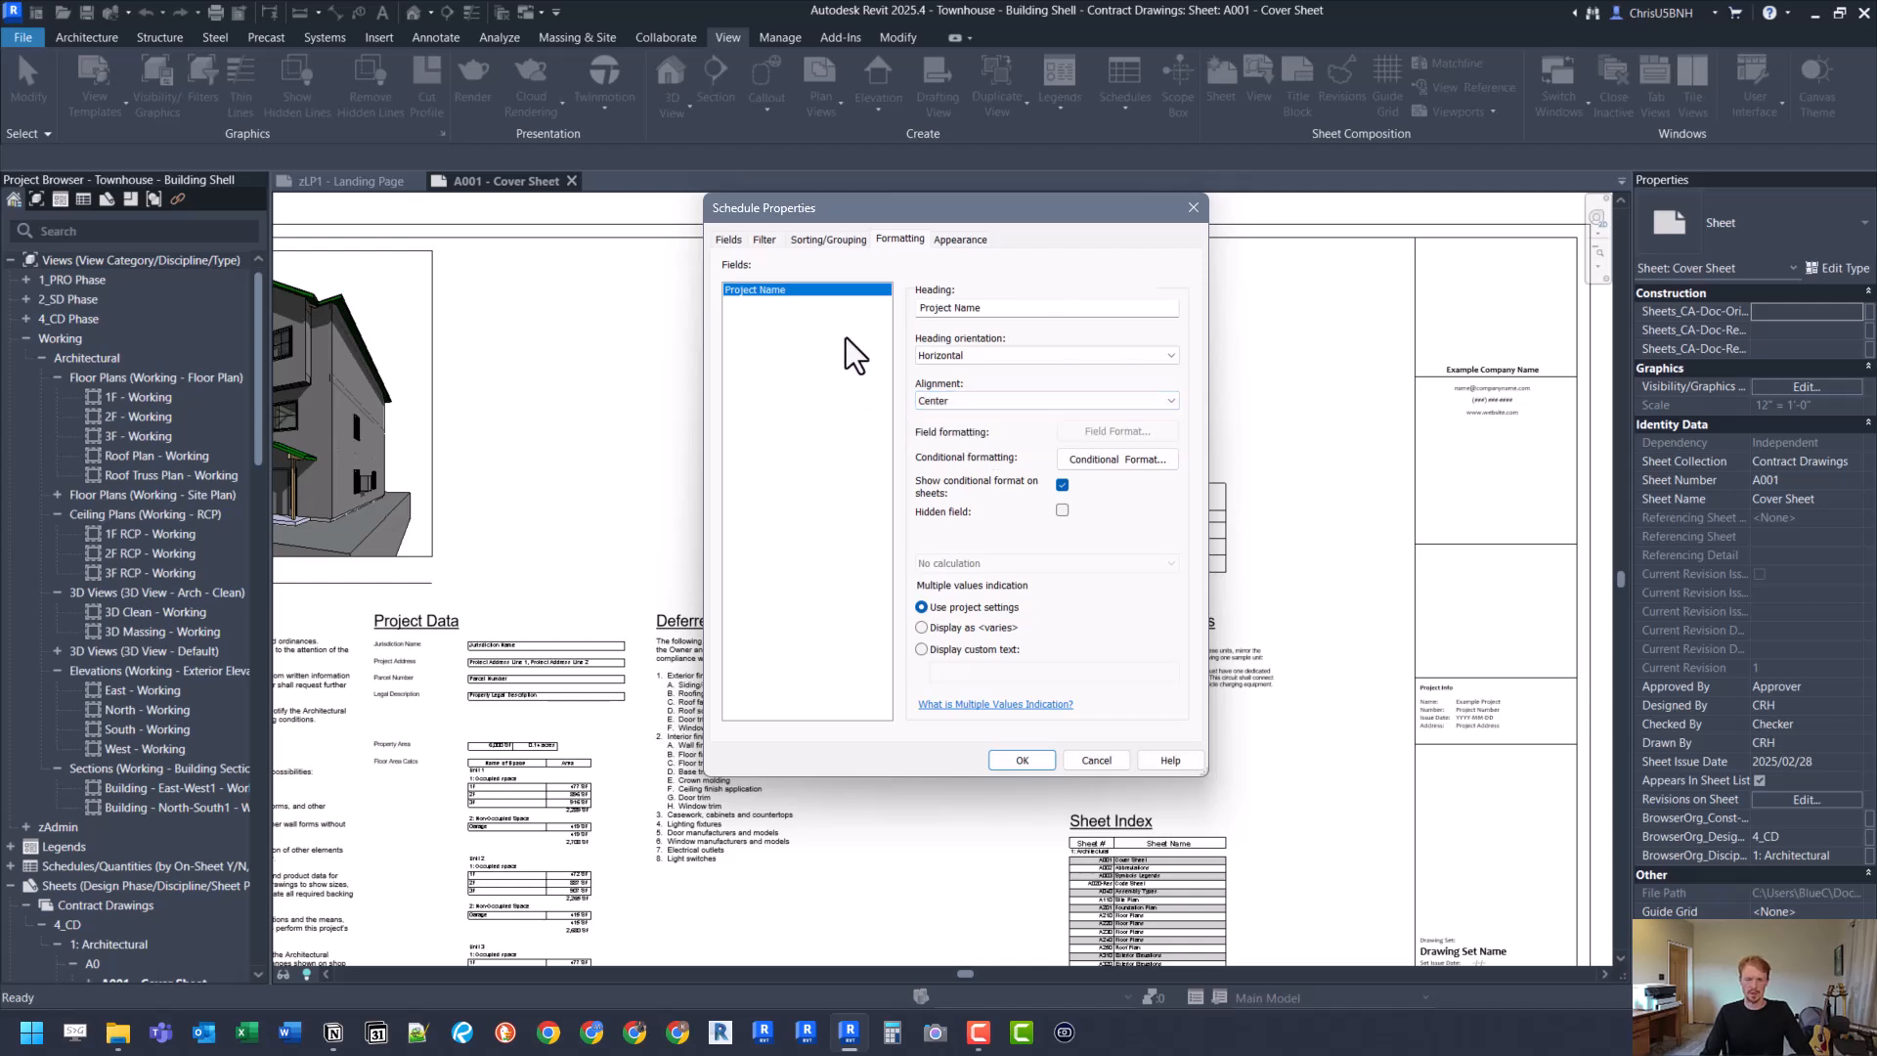
Step: Set both the title text and the body text of the schedule to the TTL - Tier 1 style
{"action": "left_click", "coordinate": [962, 240]}
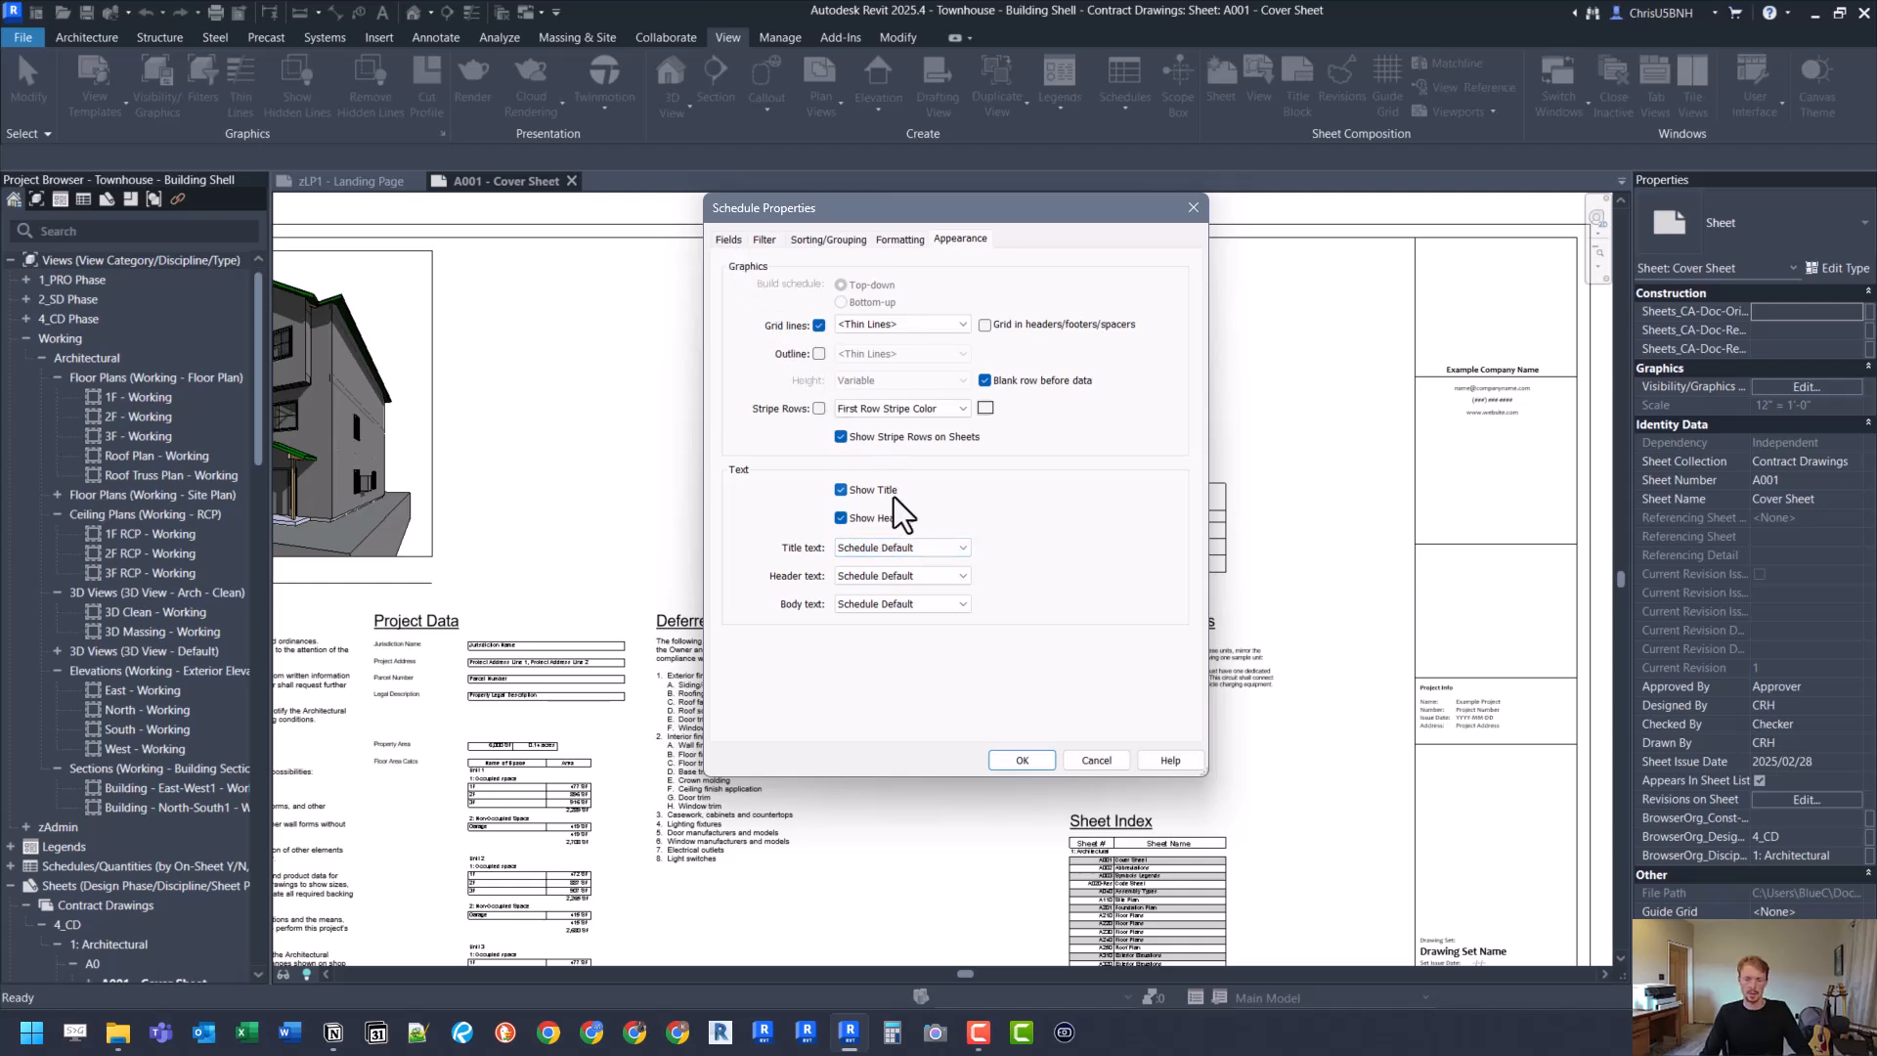
{"action": "left_click", "coordinate": [900, 548]}
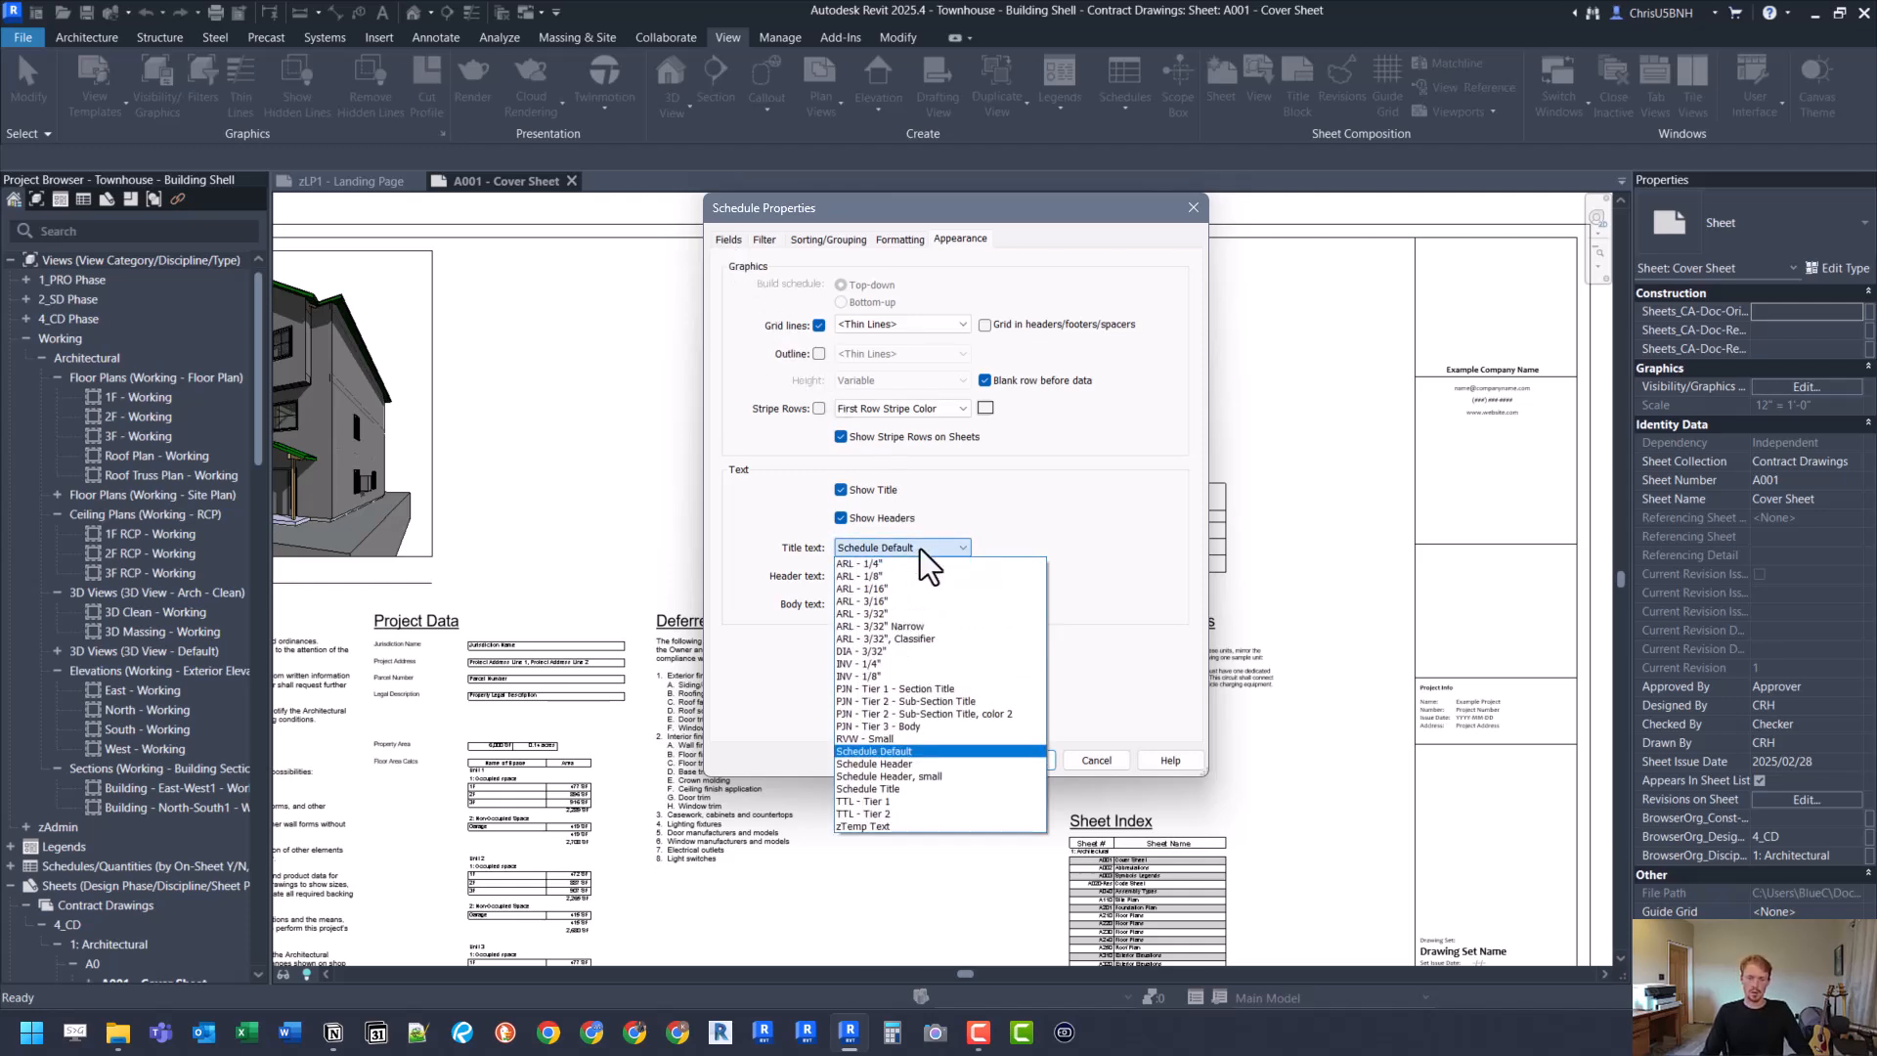
{"action": "left_click", "coordinate": [899, 801]}
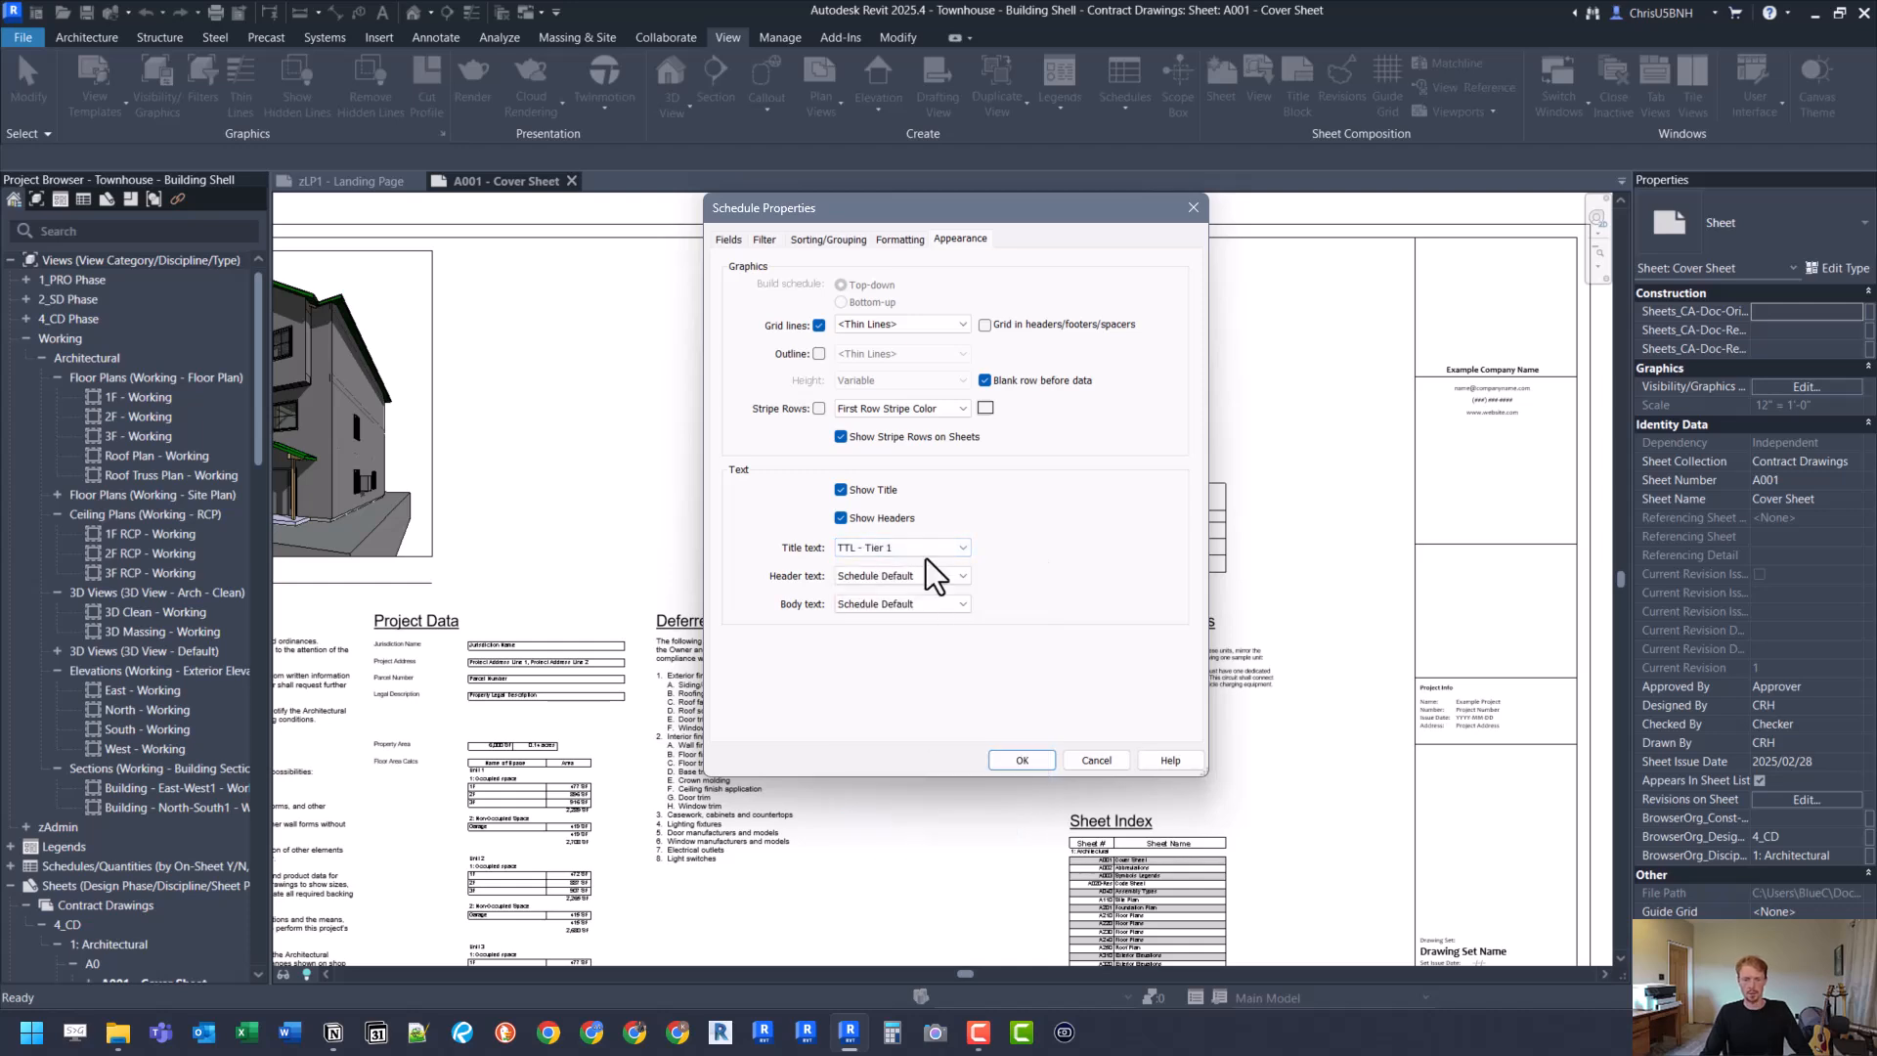
{"action": "left_click", "coordinate": [855, 606]}
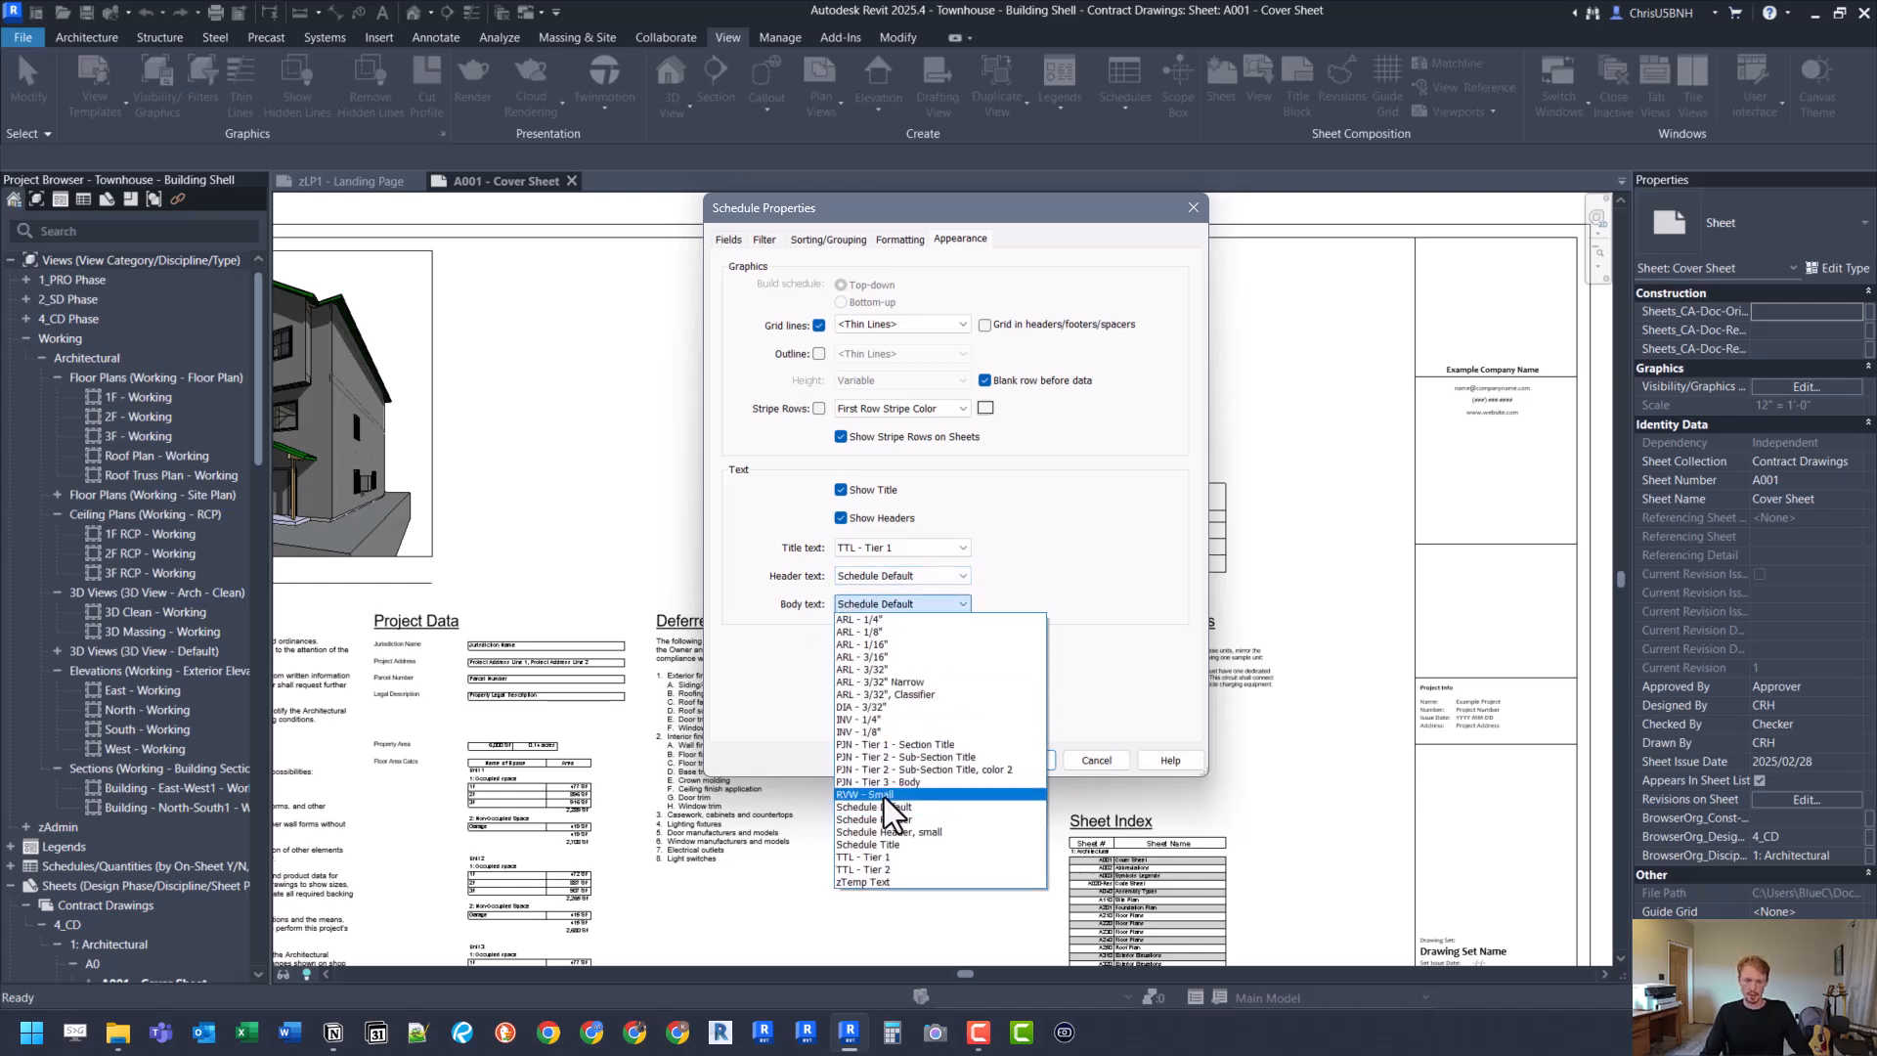
{"action": "left_click", "coordinate": [894, 857]}
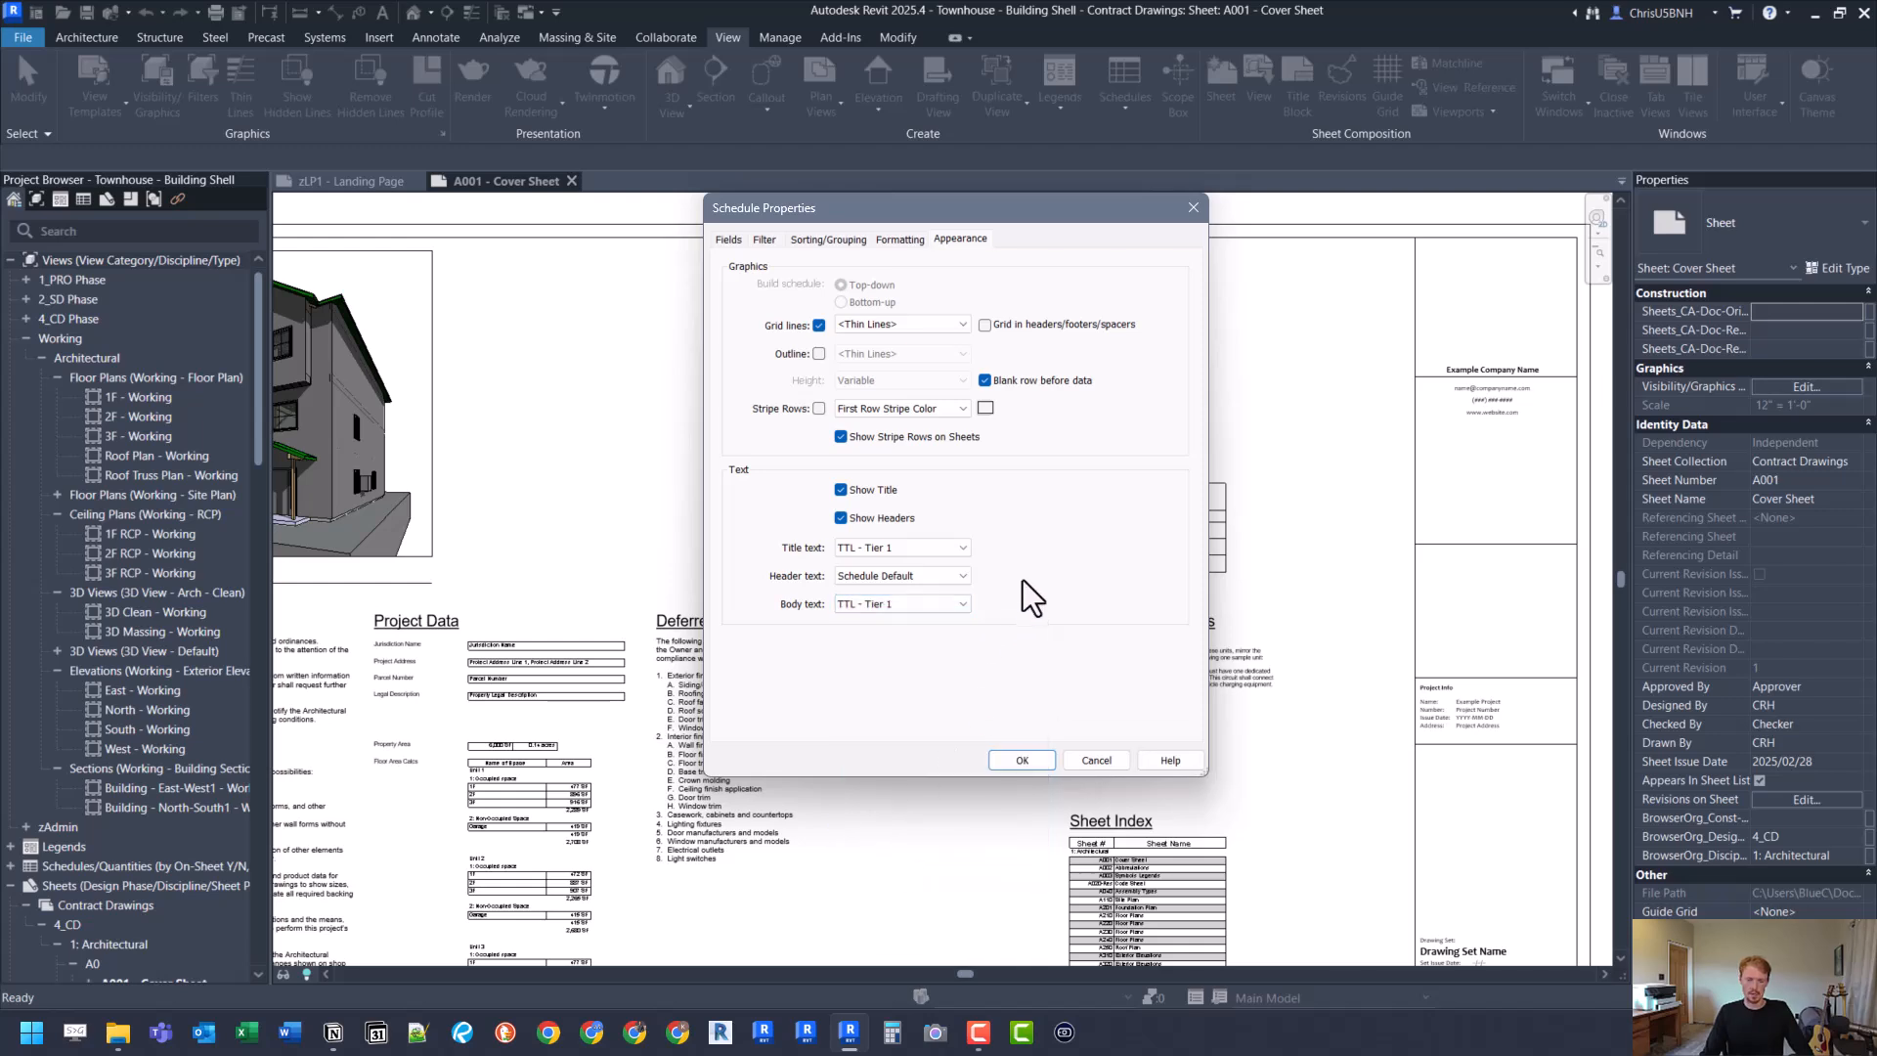
Step: Set the schedule's title text to Schedule Default and finish defining its properties
{"action": "left_click", "coordinate": [899, 548]}
{"action": "left_click", "coordinate": [900, 751]}
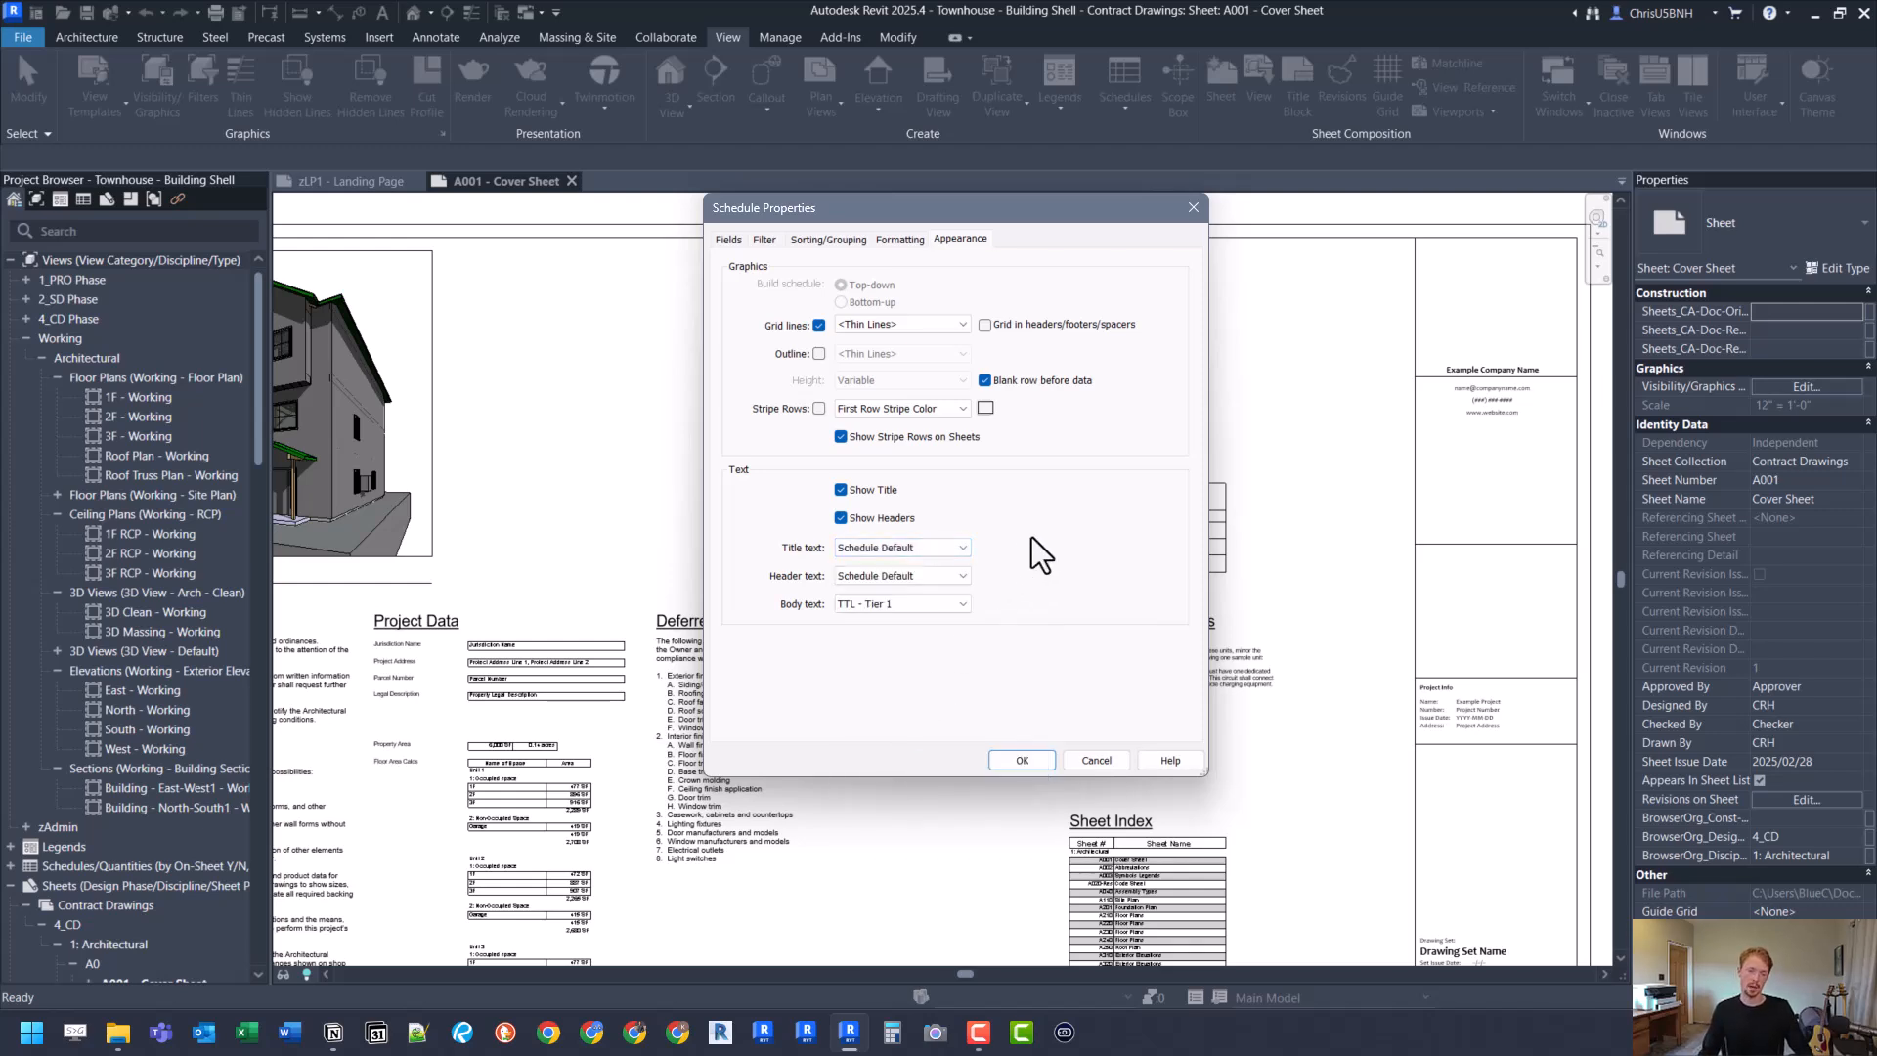
{"action": "left_click", "coordinate": [1013, 761]}
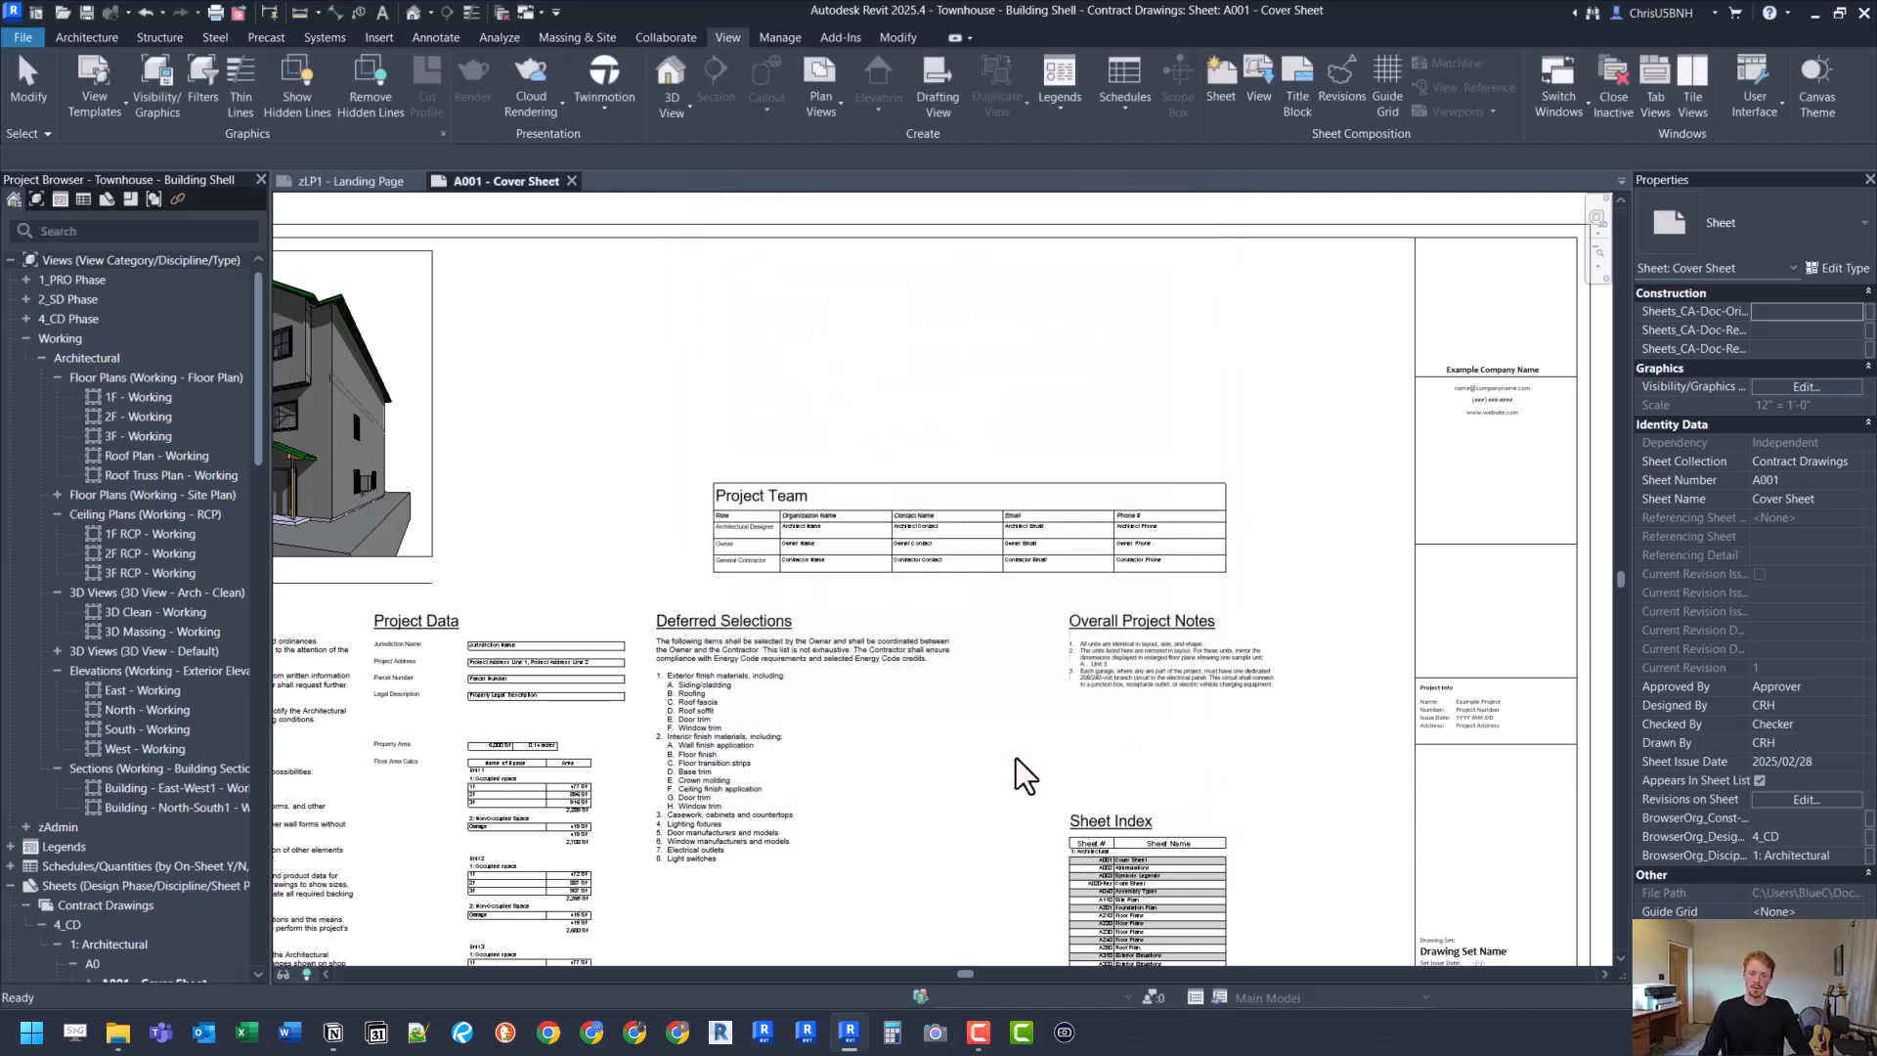
Step: Turn off the title and headers in the Project Name schedule's appearance
{"action": "double_click", "coordinate": [1100, 377]}
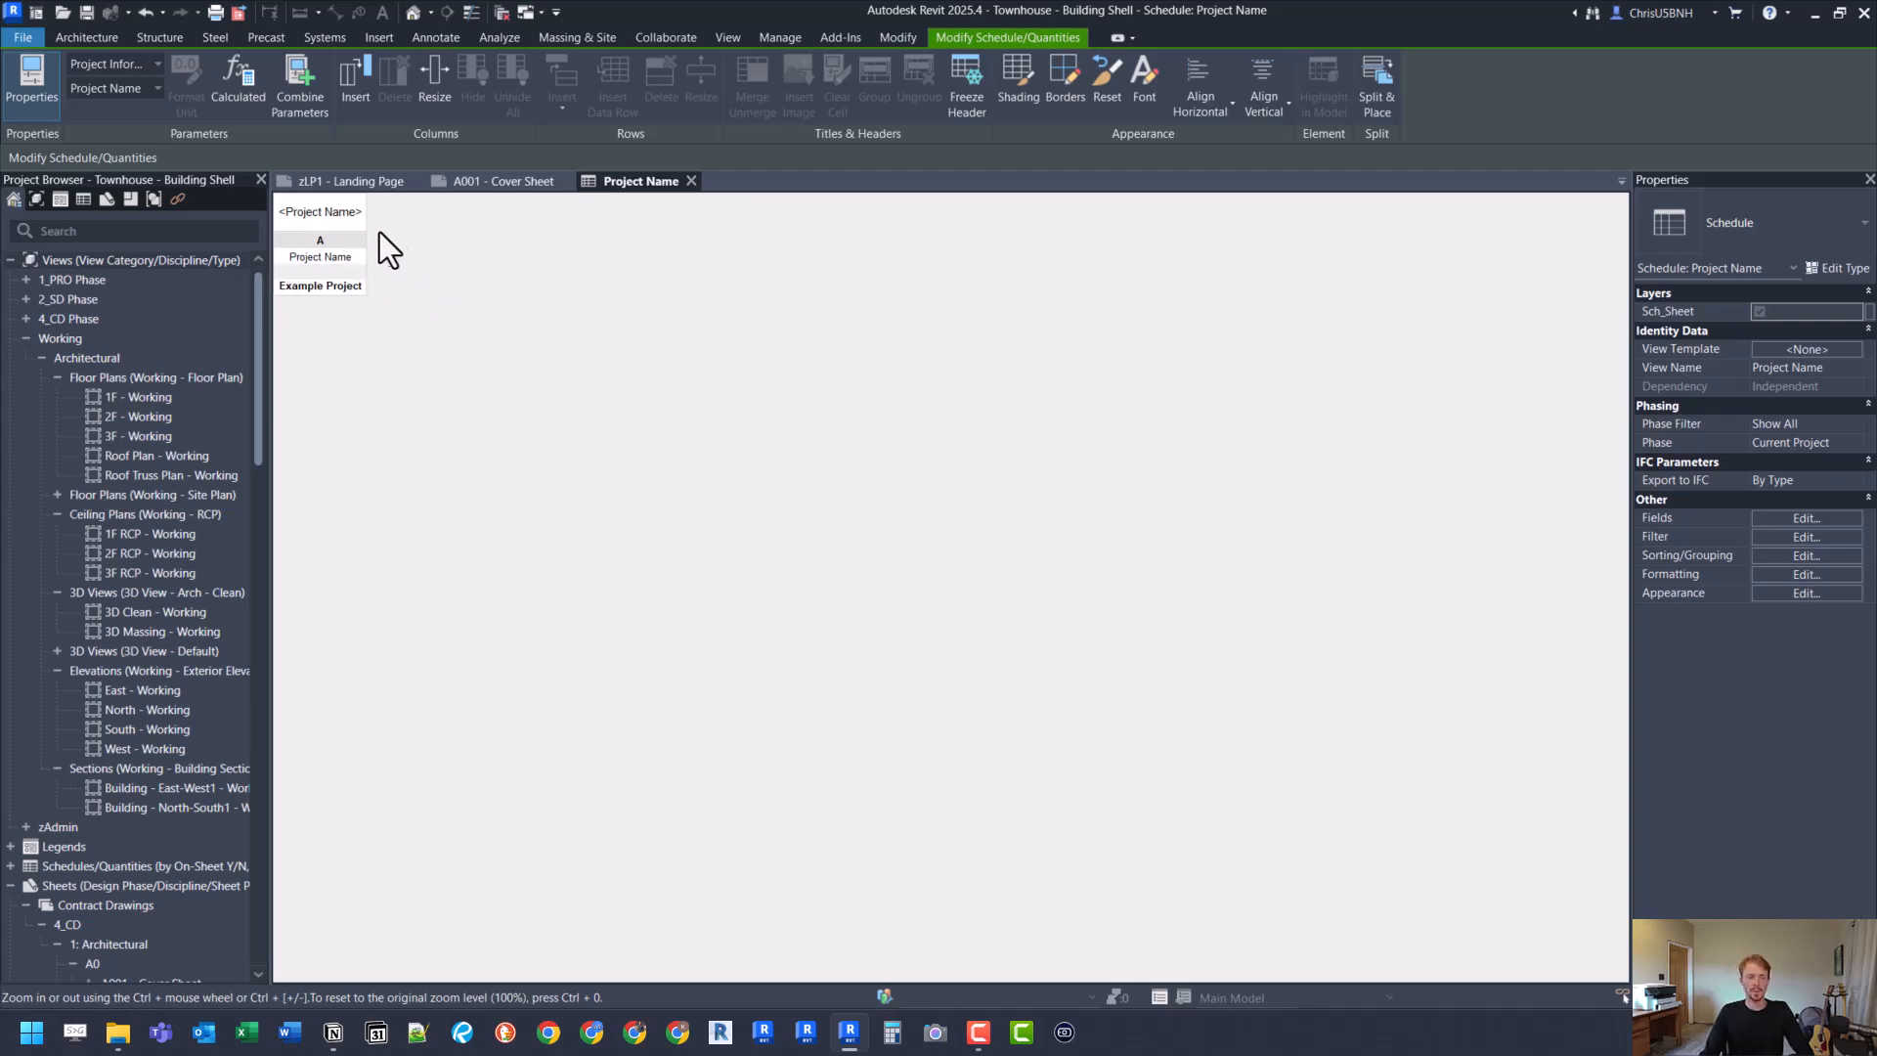
{"action": "left_click", "coordinate": [337, 210]}
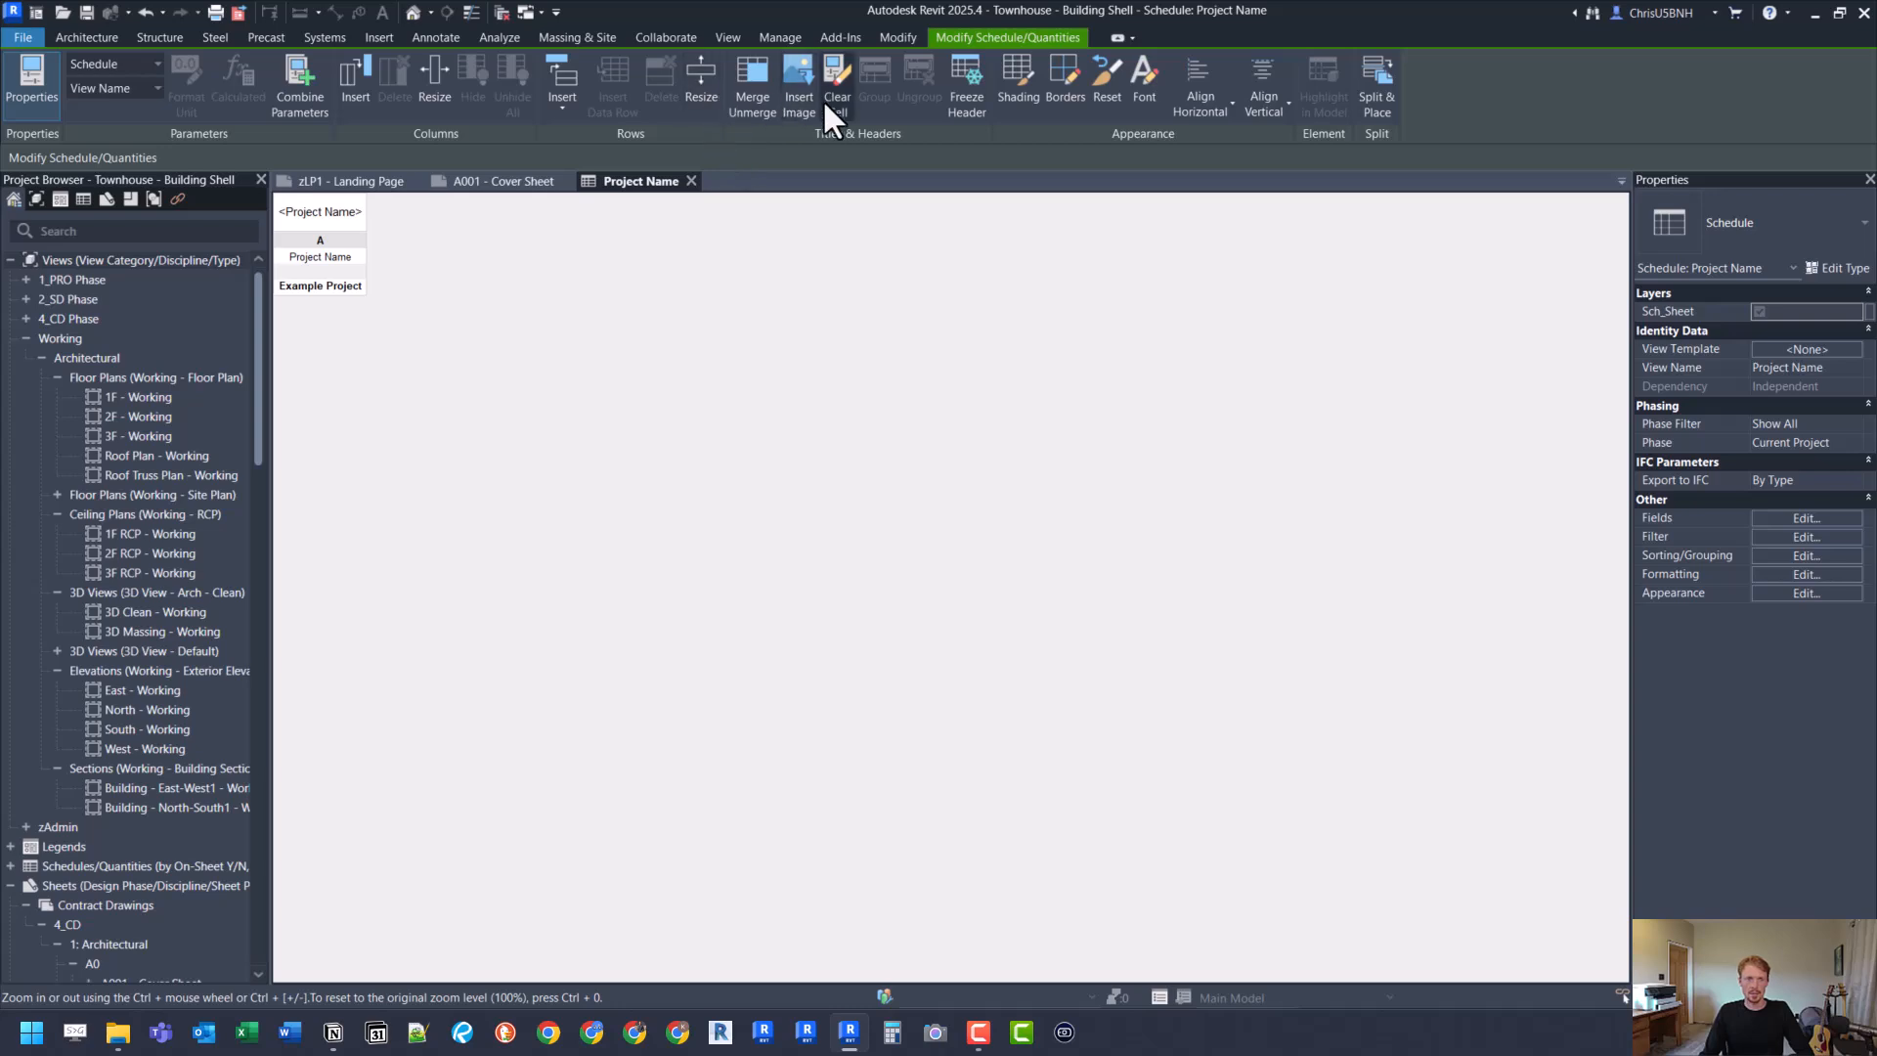
{"action": "left_click", "coordinate": [1797, 589]}
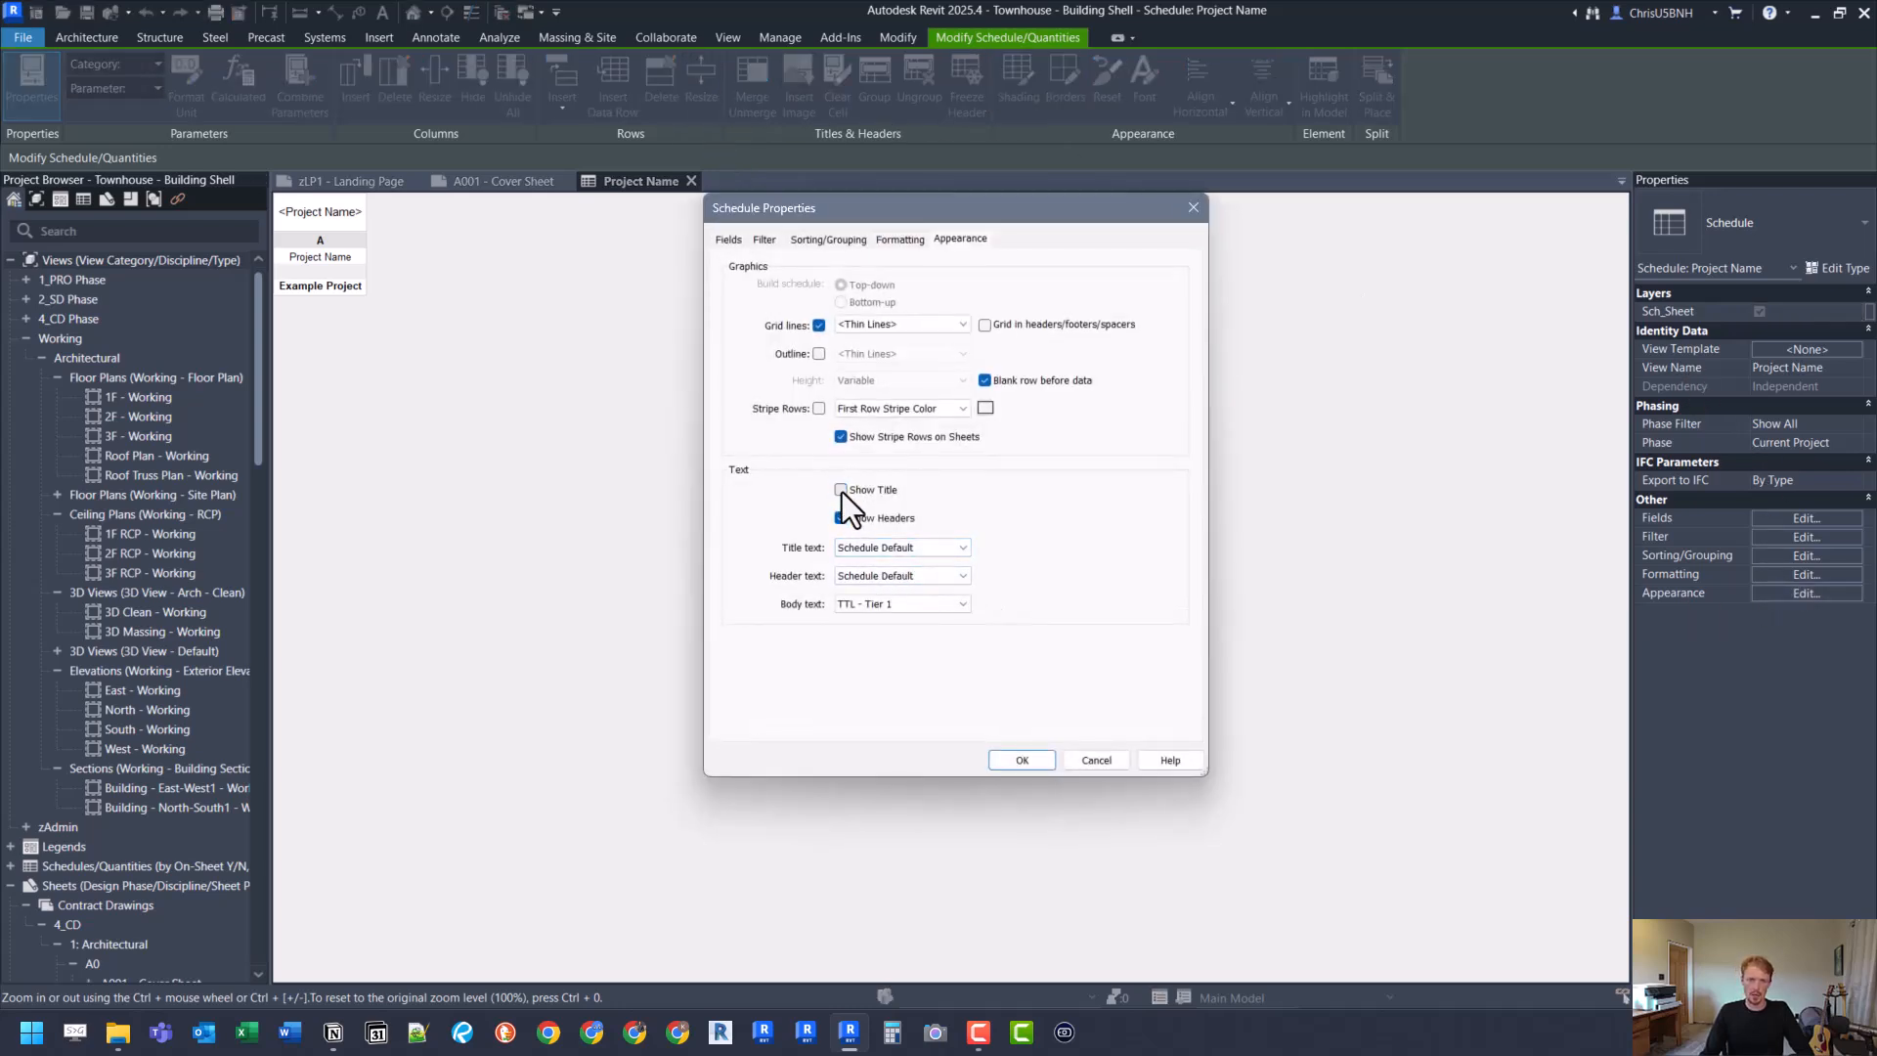
{"action": "left_click", "coordinate": [839, 518]}
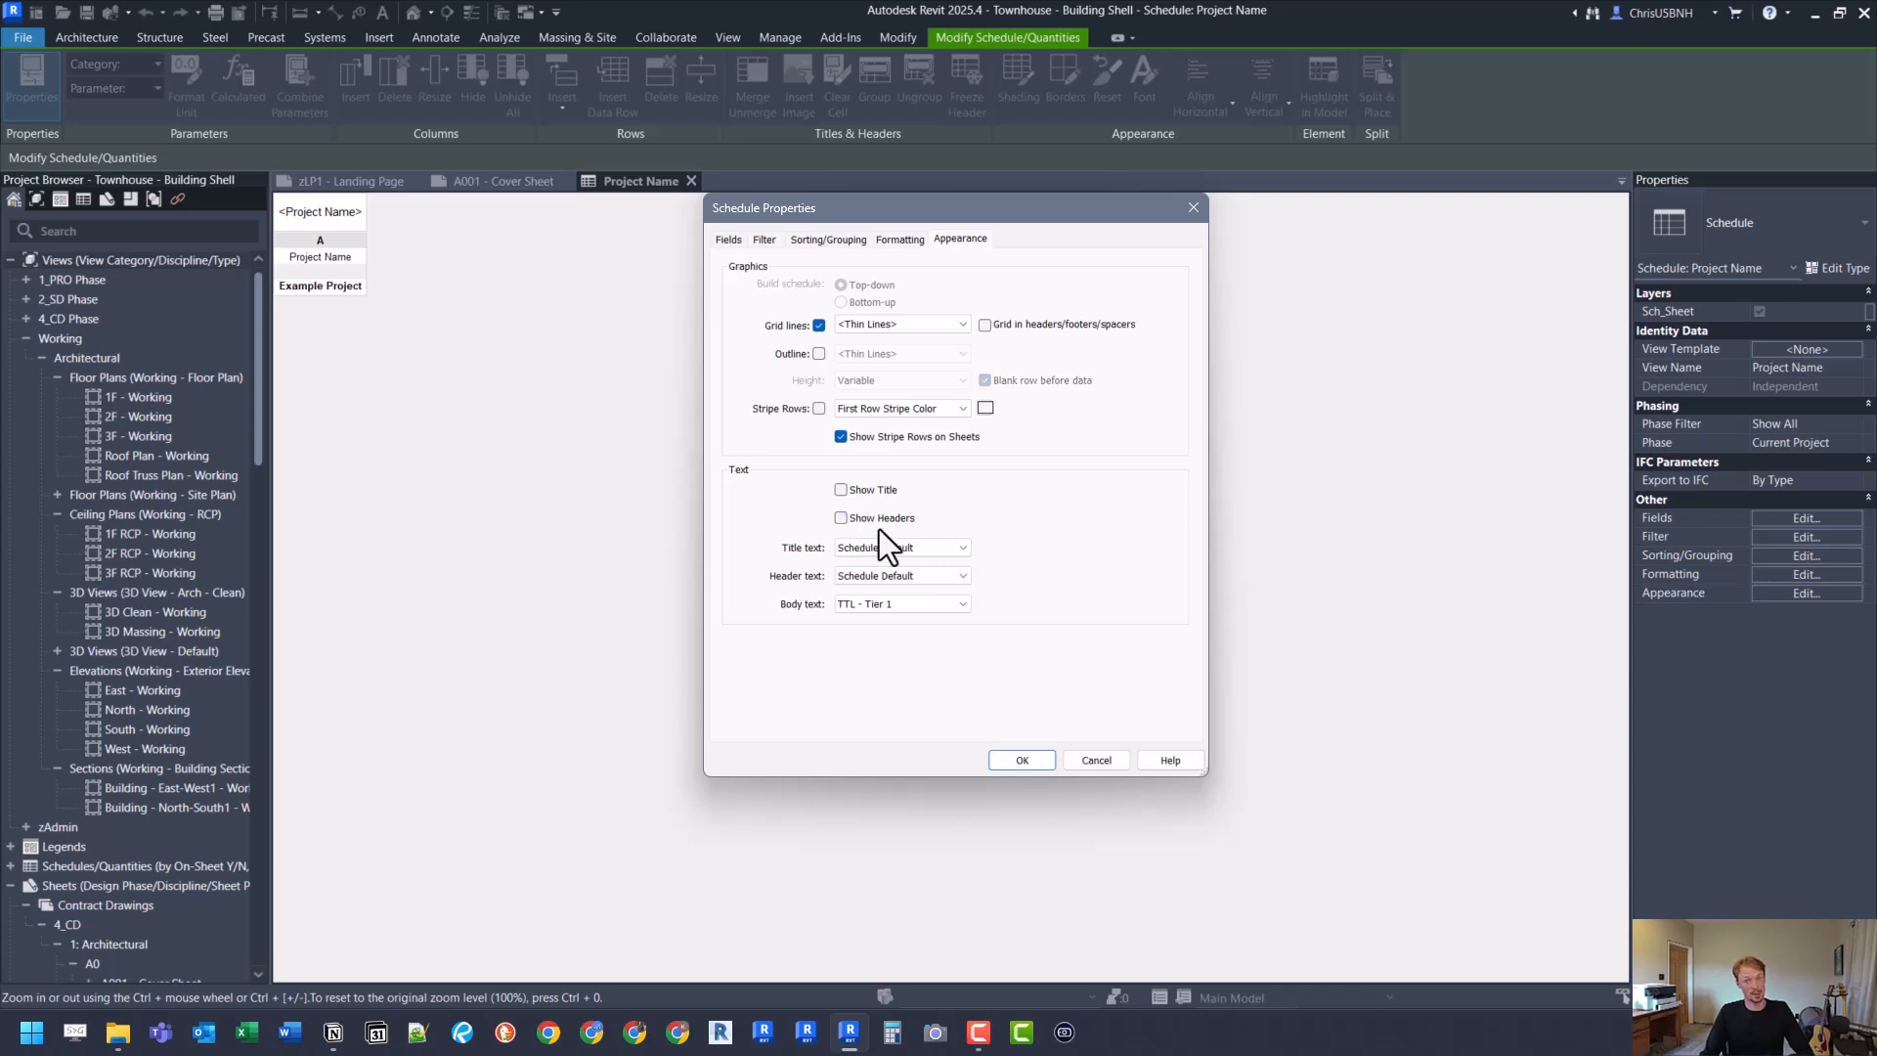
{"action": "left_click", "coordinate": [1015, 763]}
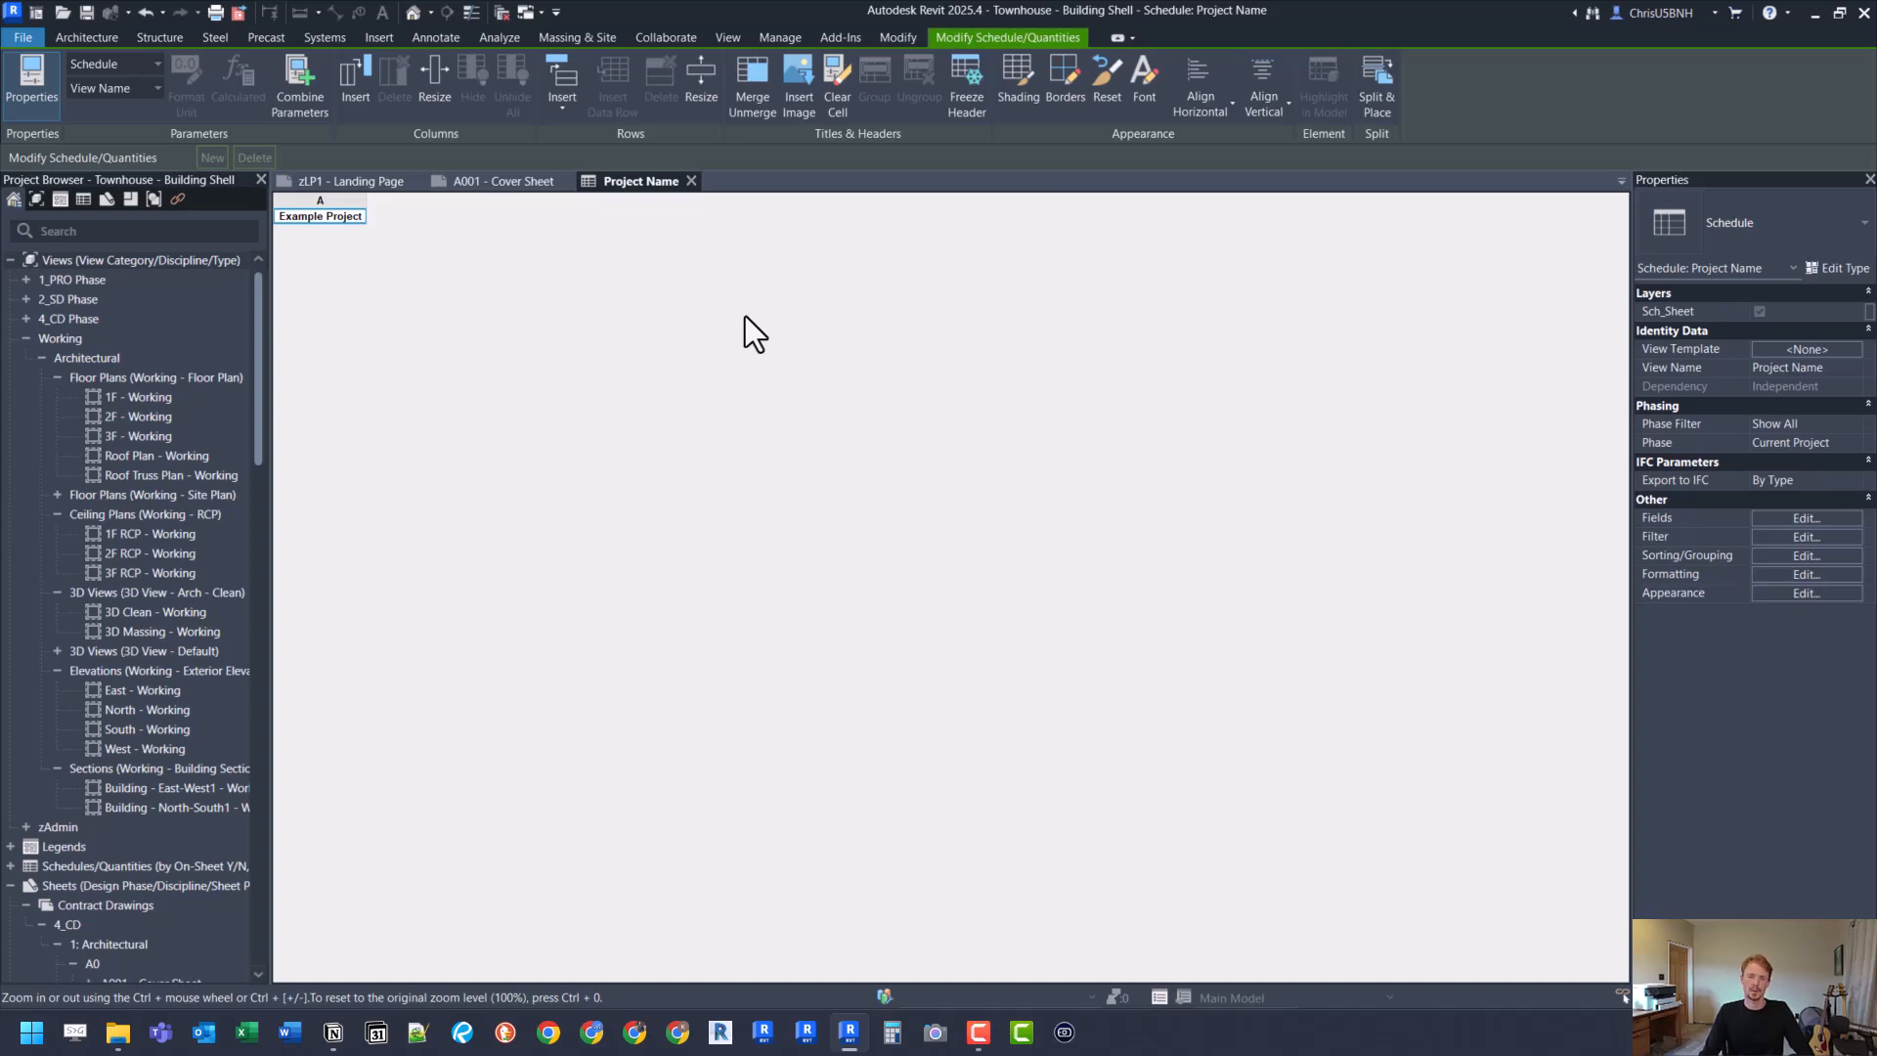
Step: Place the Project Name schedule on the A001 cover sheet, over the Project Team table area
{"action": "left_click", "coordinate": [502, 188]}
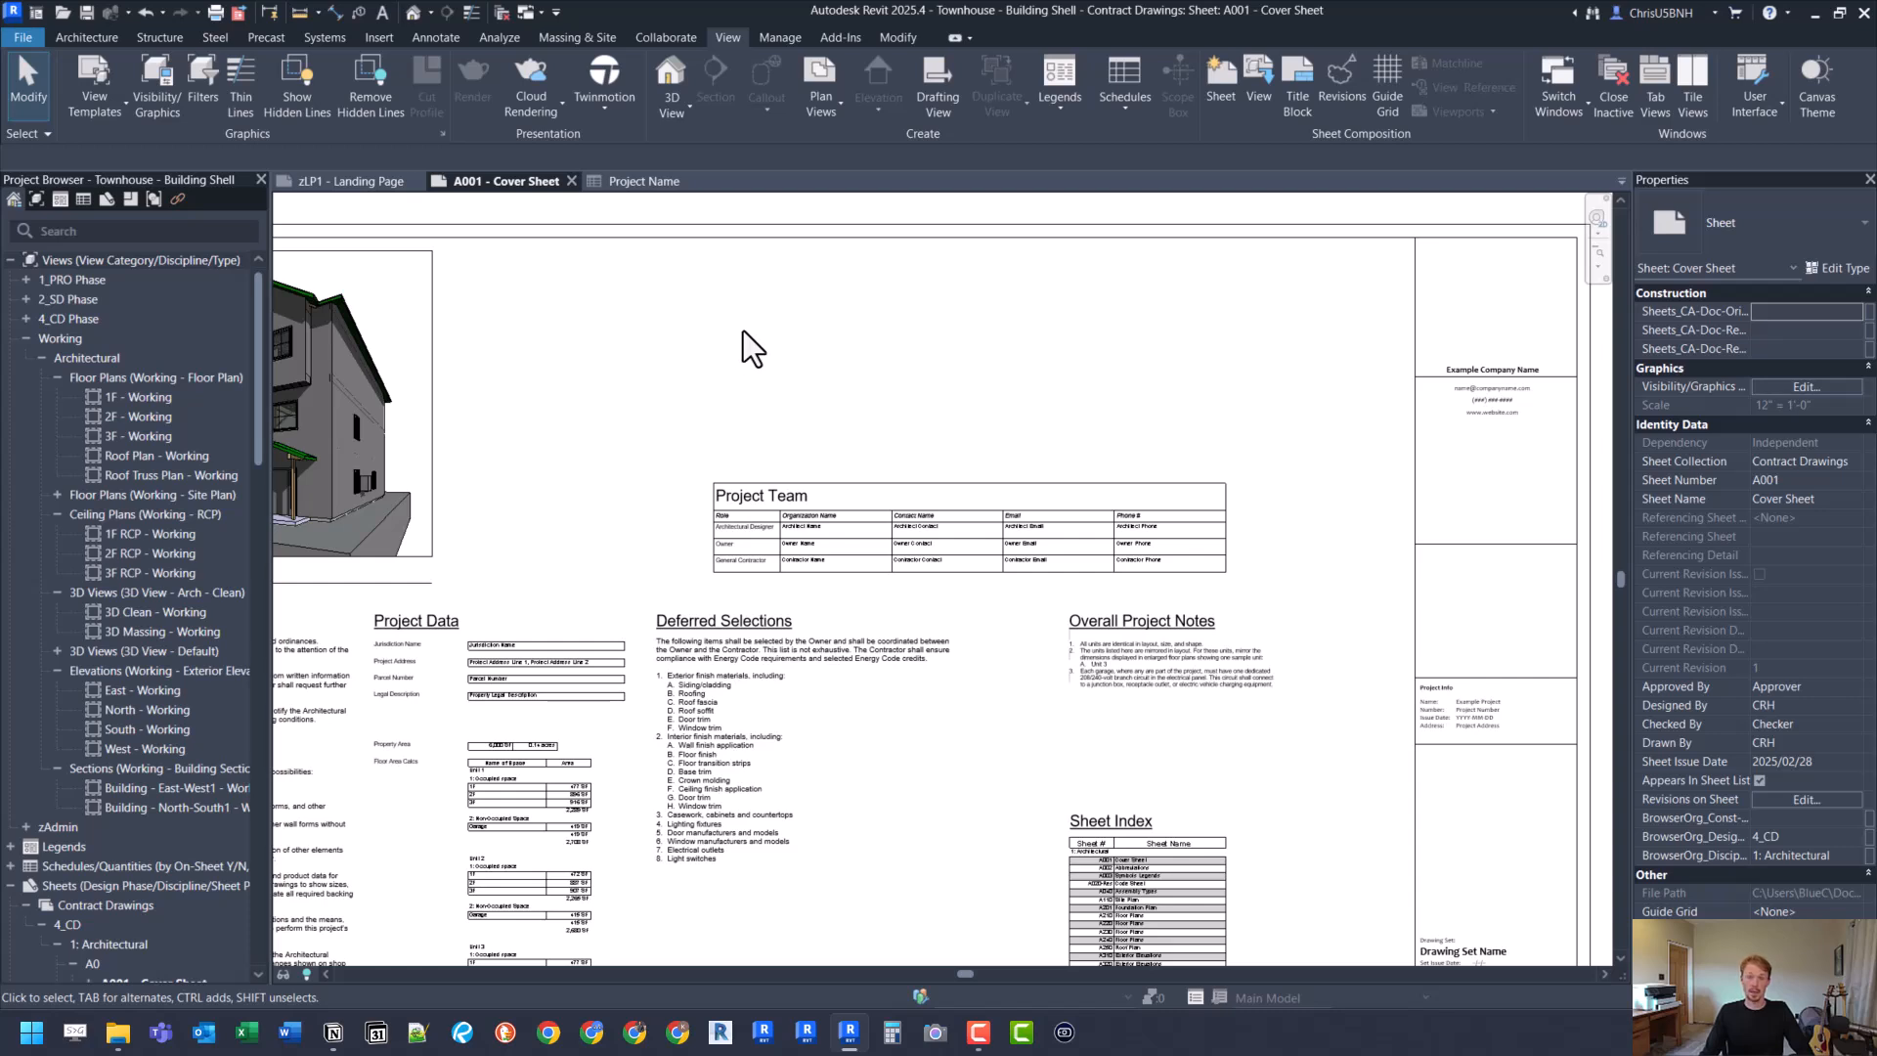
{"action": "left_click", "coordinate": [84, 201]}
{"action": "left_click", "coordinate": [127, 318]}
{"action": "left_click_drag", "start_coordinate": [125, 314], "coordinate": [721, 352]}
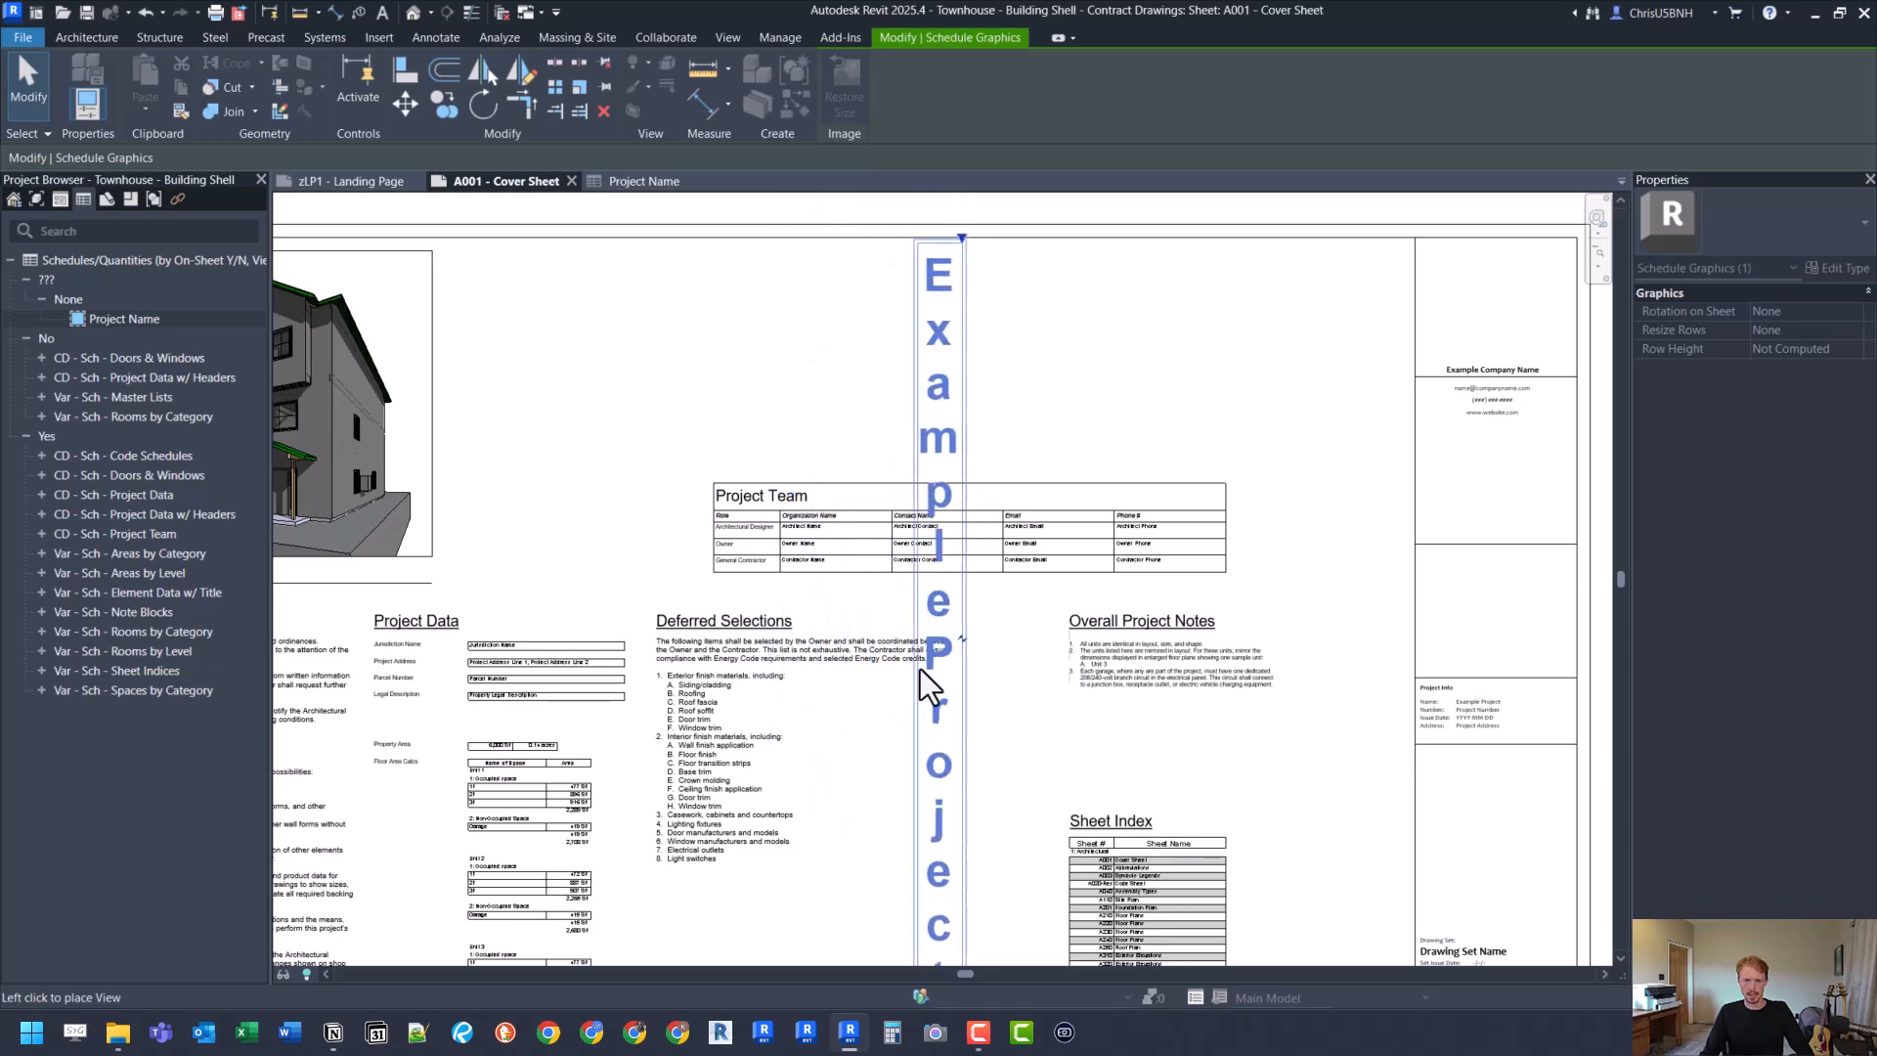
{"action": "left_click", "coordinate": [895, 640]}
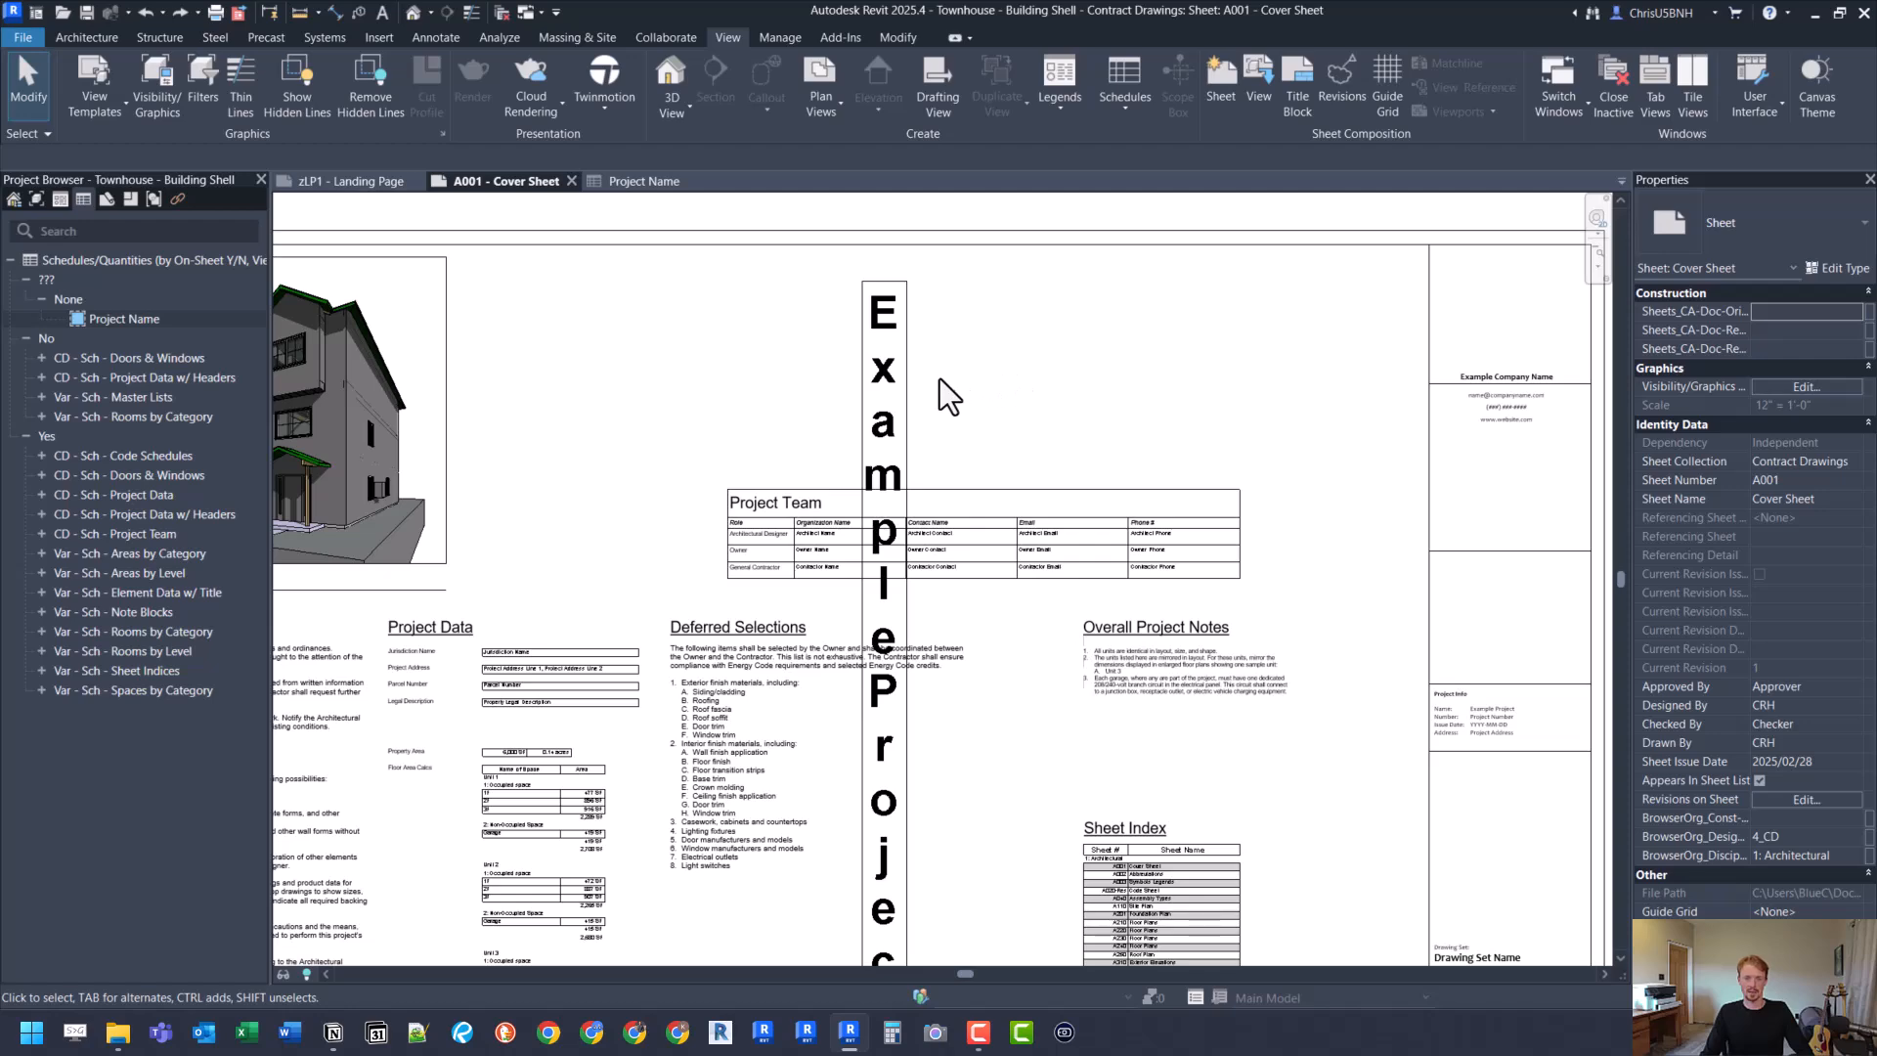
Step: Widen the placed schedule so the name fits on one line and move it above the Project Team table near the sheet's upper edge
{"action": "left_click", "coordinate": [914, 360]}
{"action": "scroll", "coordinate": [938, 271], "scroll_direction": "down", "scroll_amount": 1}
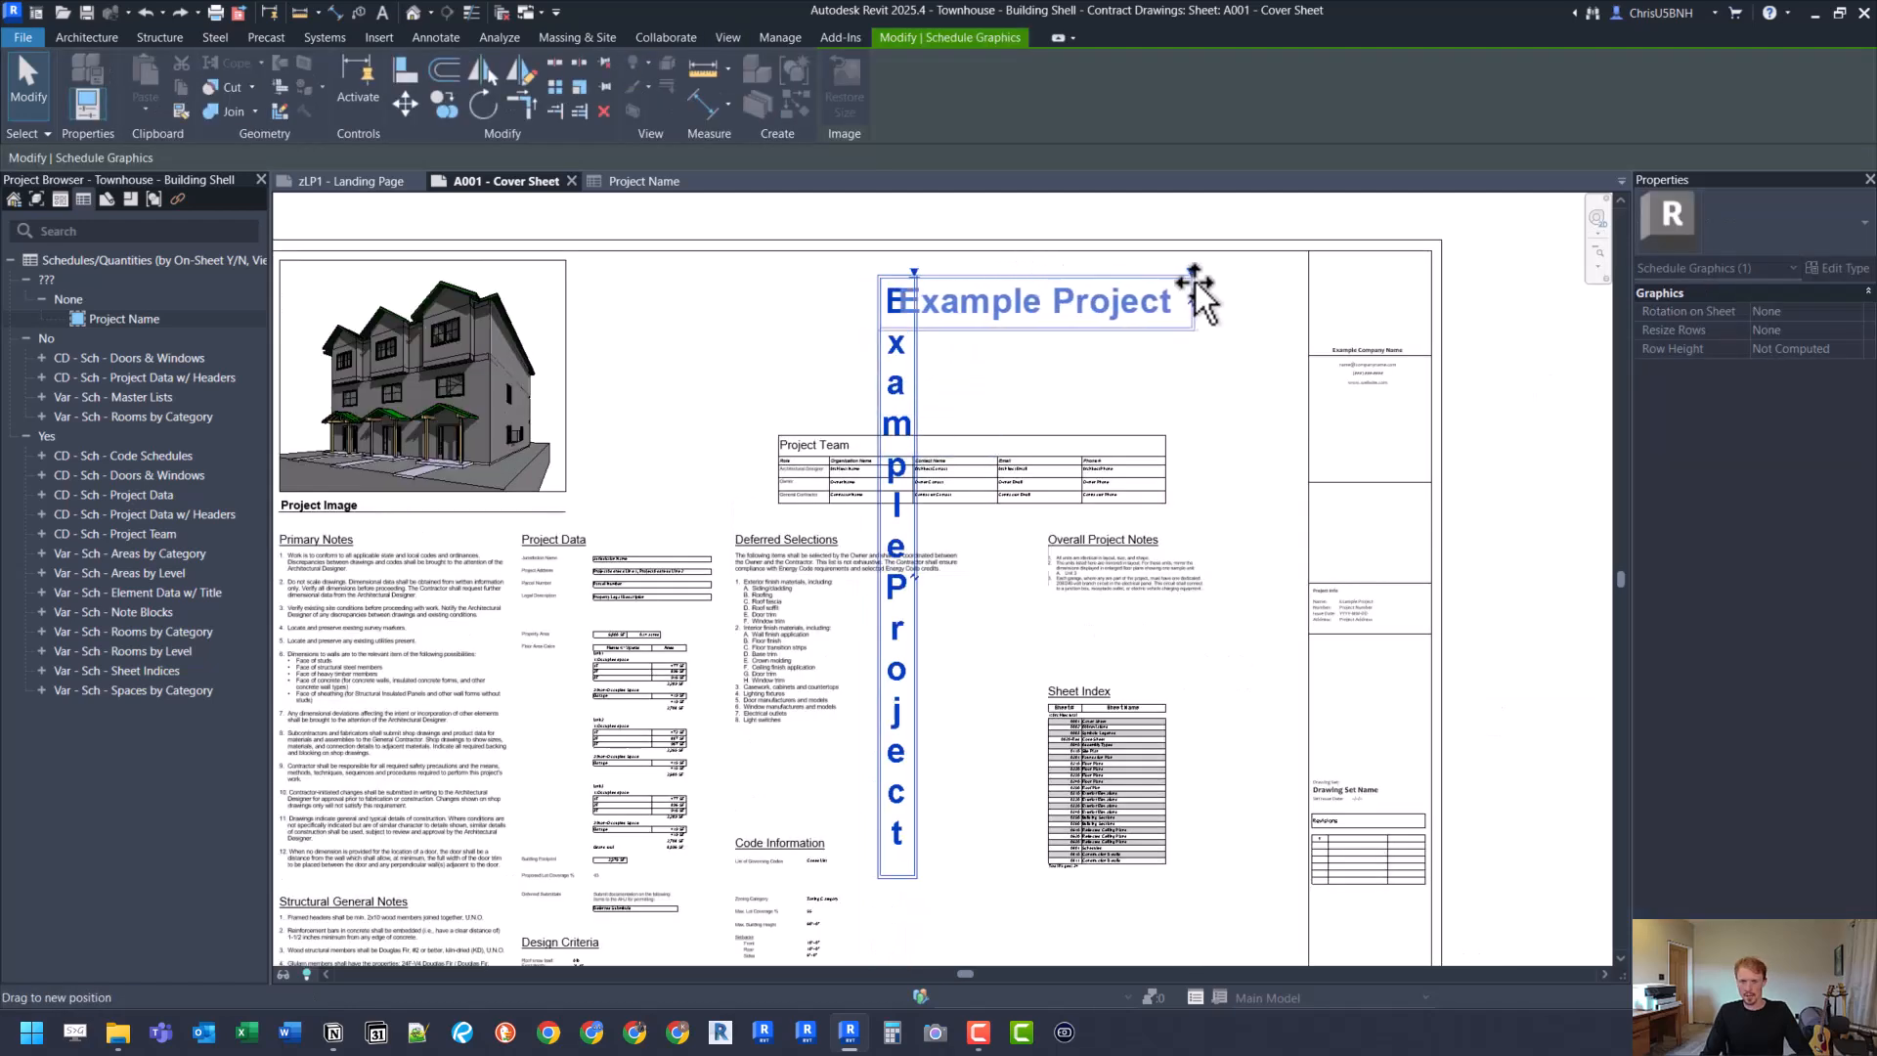
{"action": "left_click_drag", "start_coordinate": [1191, 283], "coordinate": [1200, 284]}
{"action": "left_click_drag", "start_coordinate": [1027, 301], "coordinate": [913, 278]}
{"action": "left_click", "coordinate": [1105, 376]}
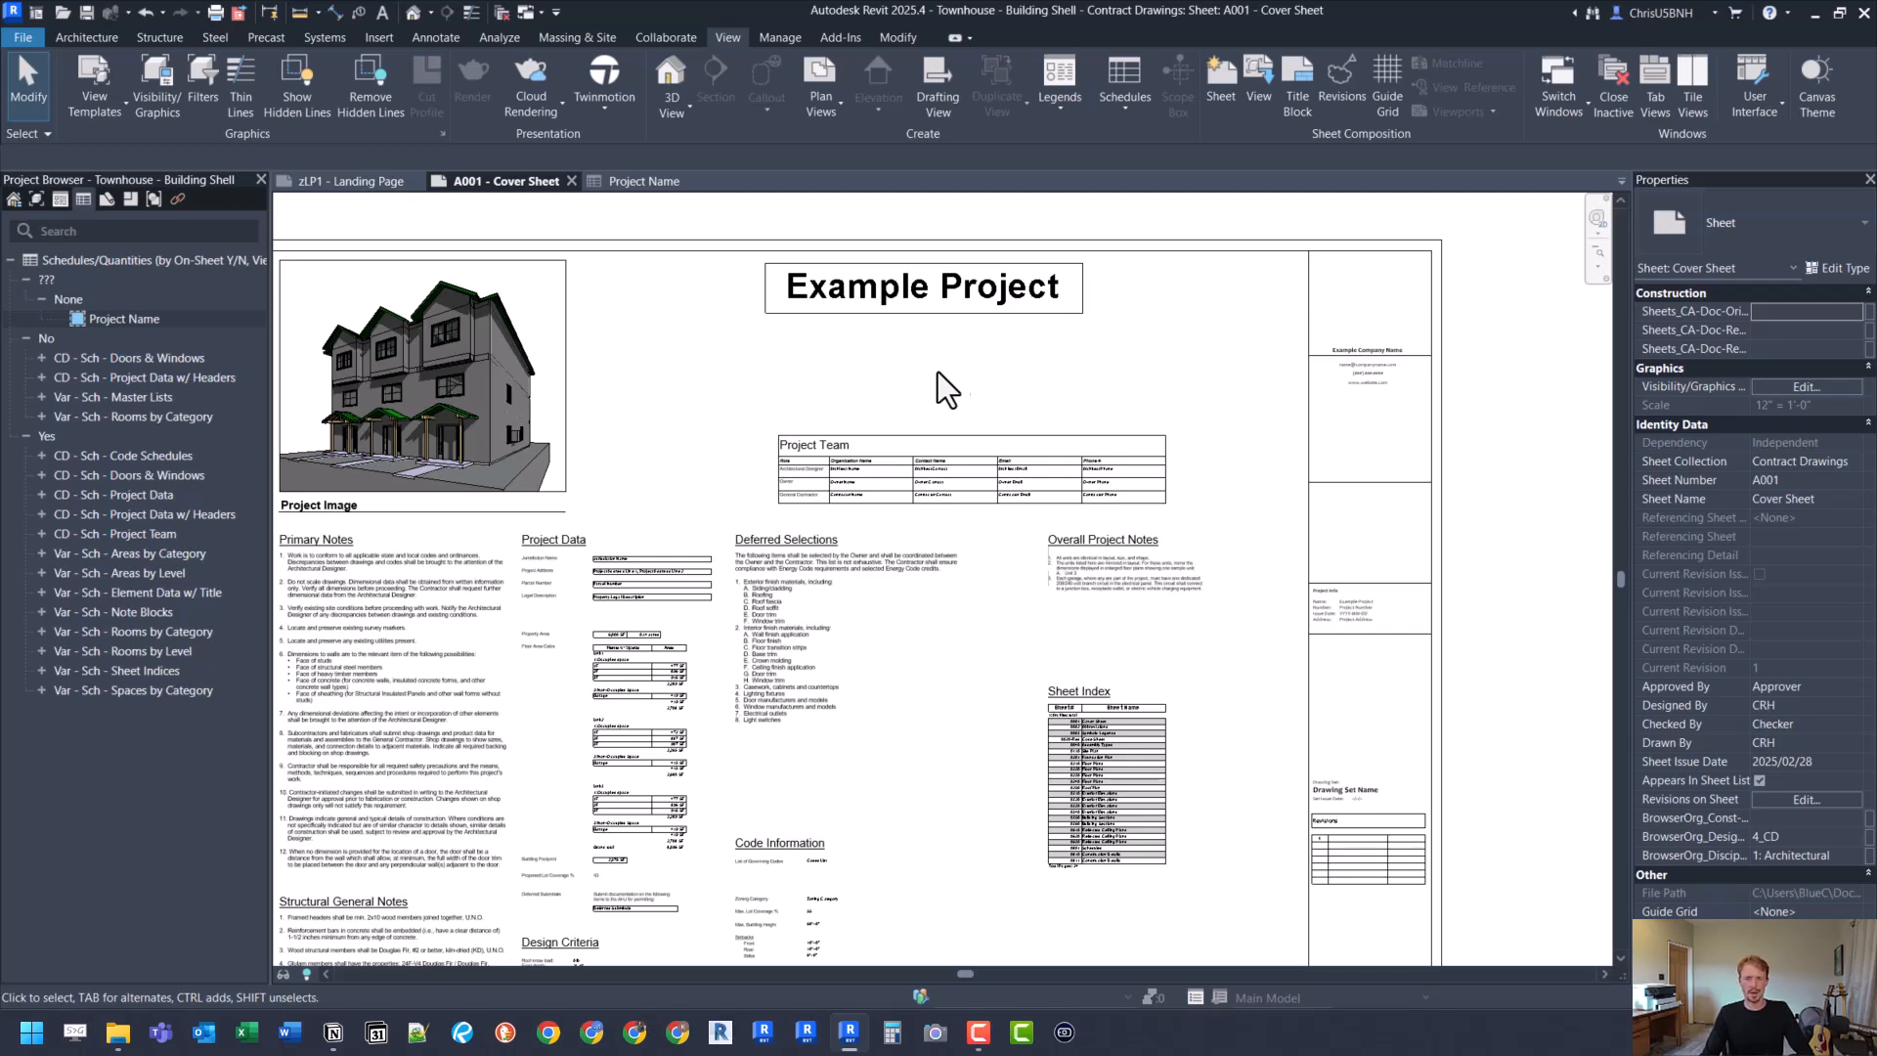
Step: Turn off the grid lines of the Project Name schedule and return to the cover sheet
{"action": "left_click", "coordinate": [642, 184]}
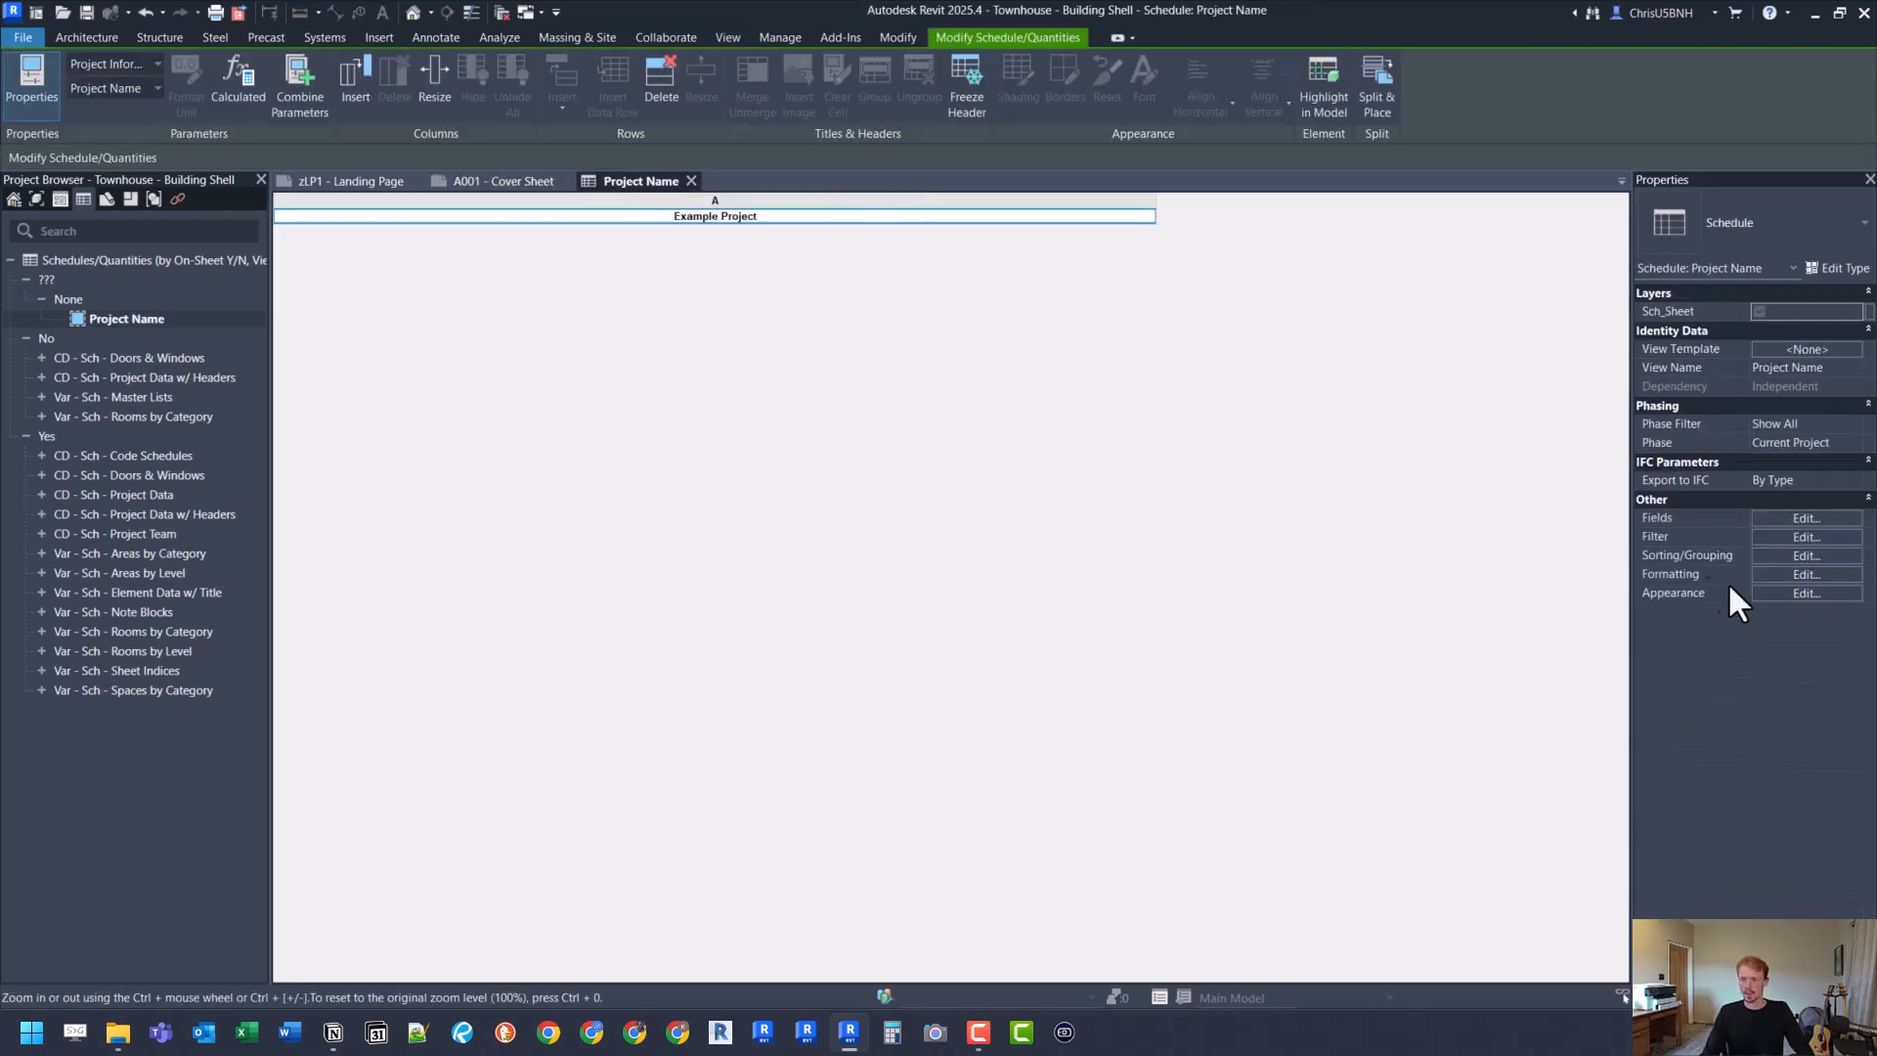
{"action": "left_click", "coordinate": [1806, 593]}
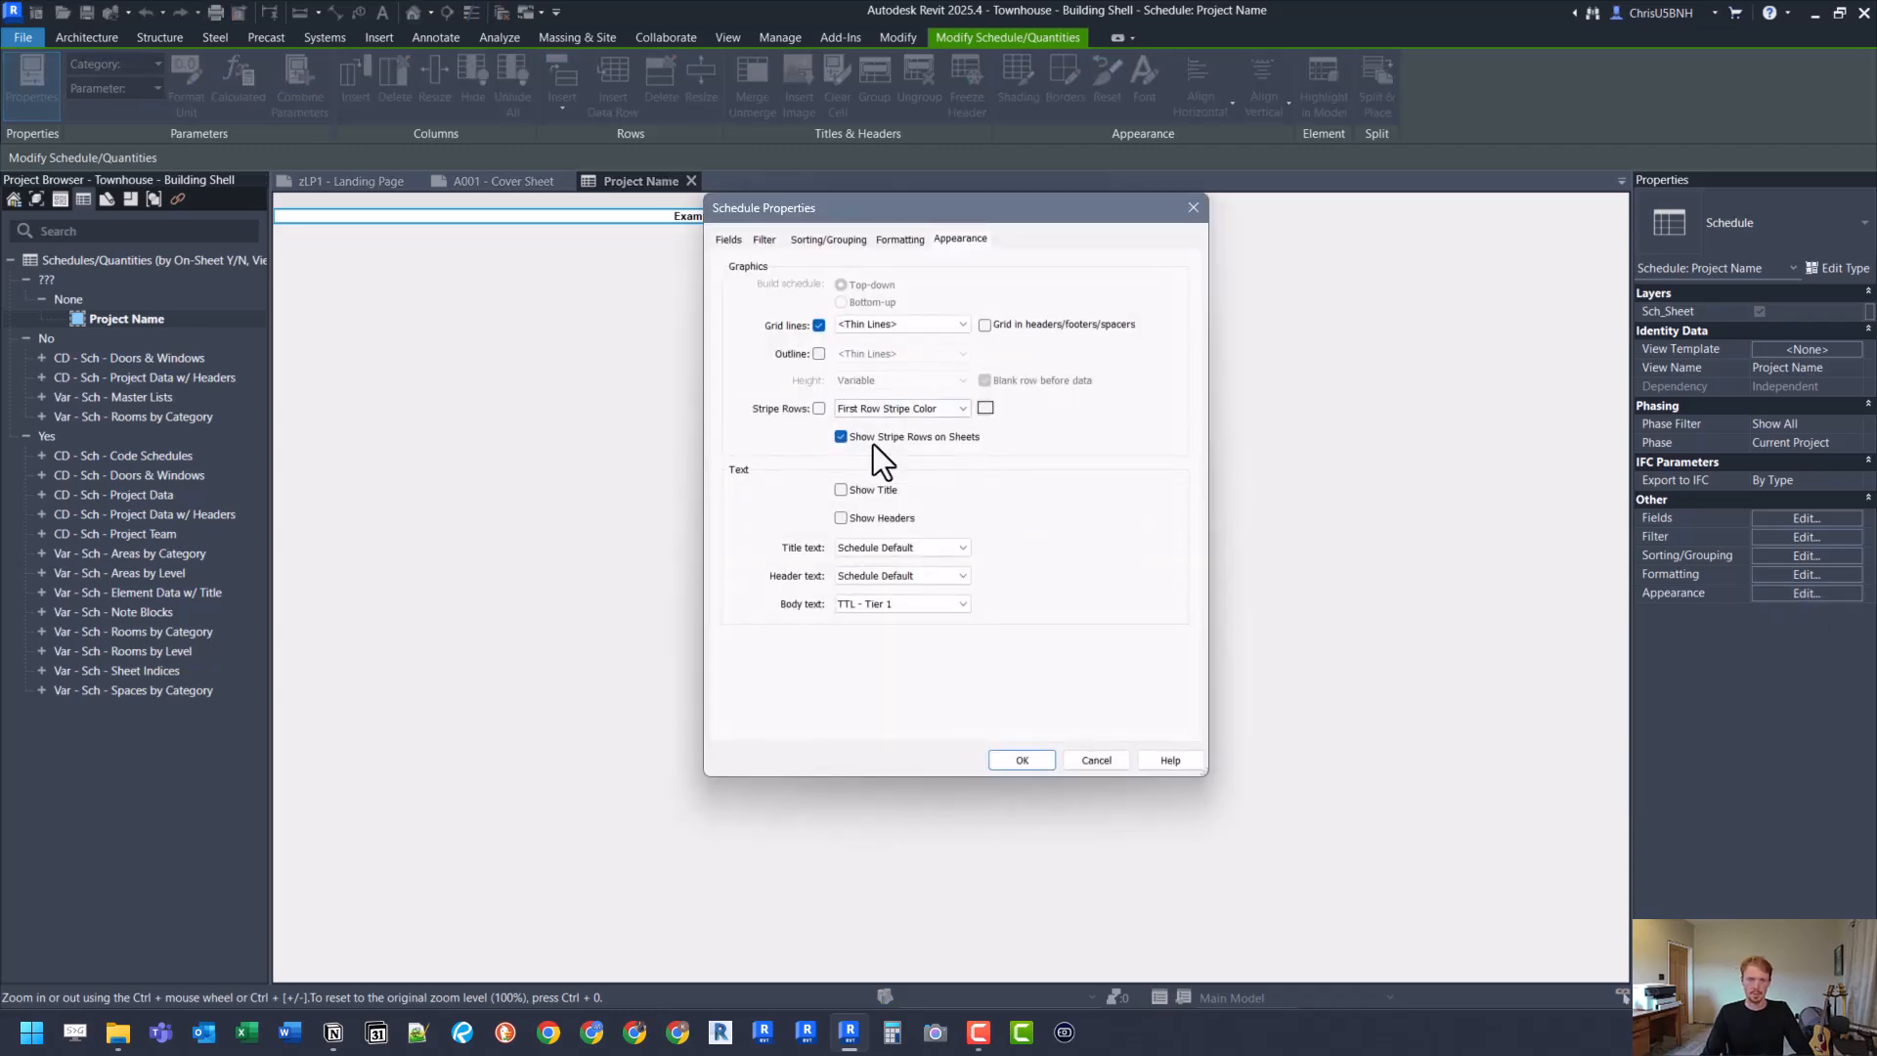
{"action": "left_click", "coordinate": [819, 324]}
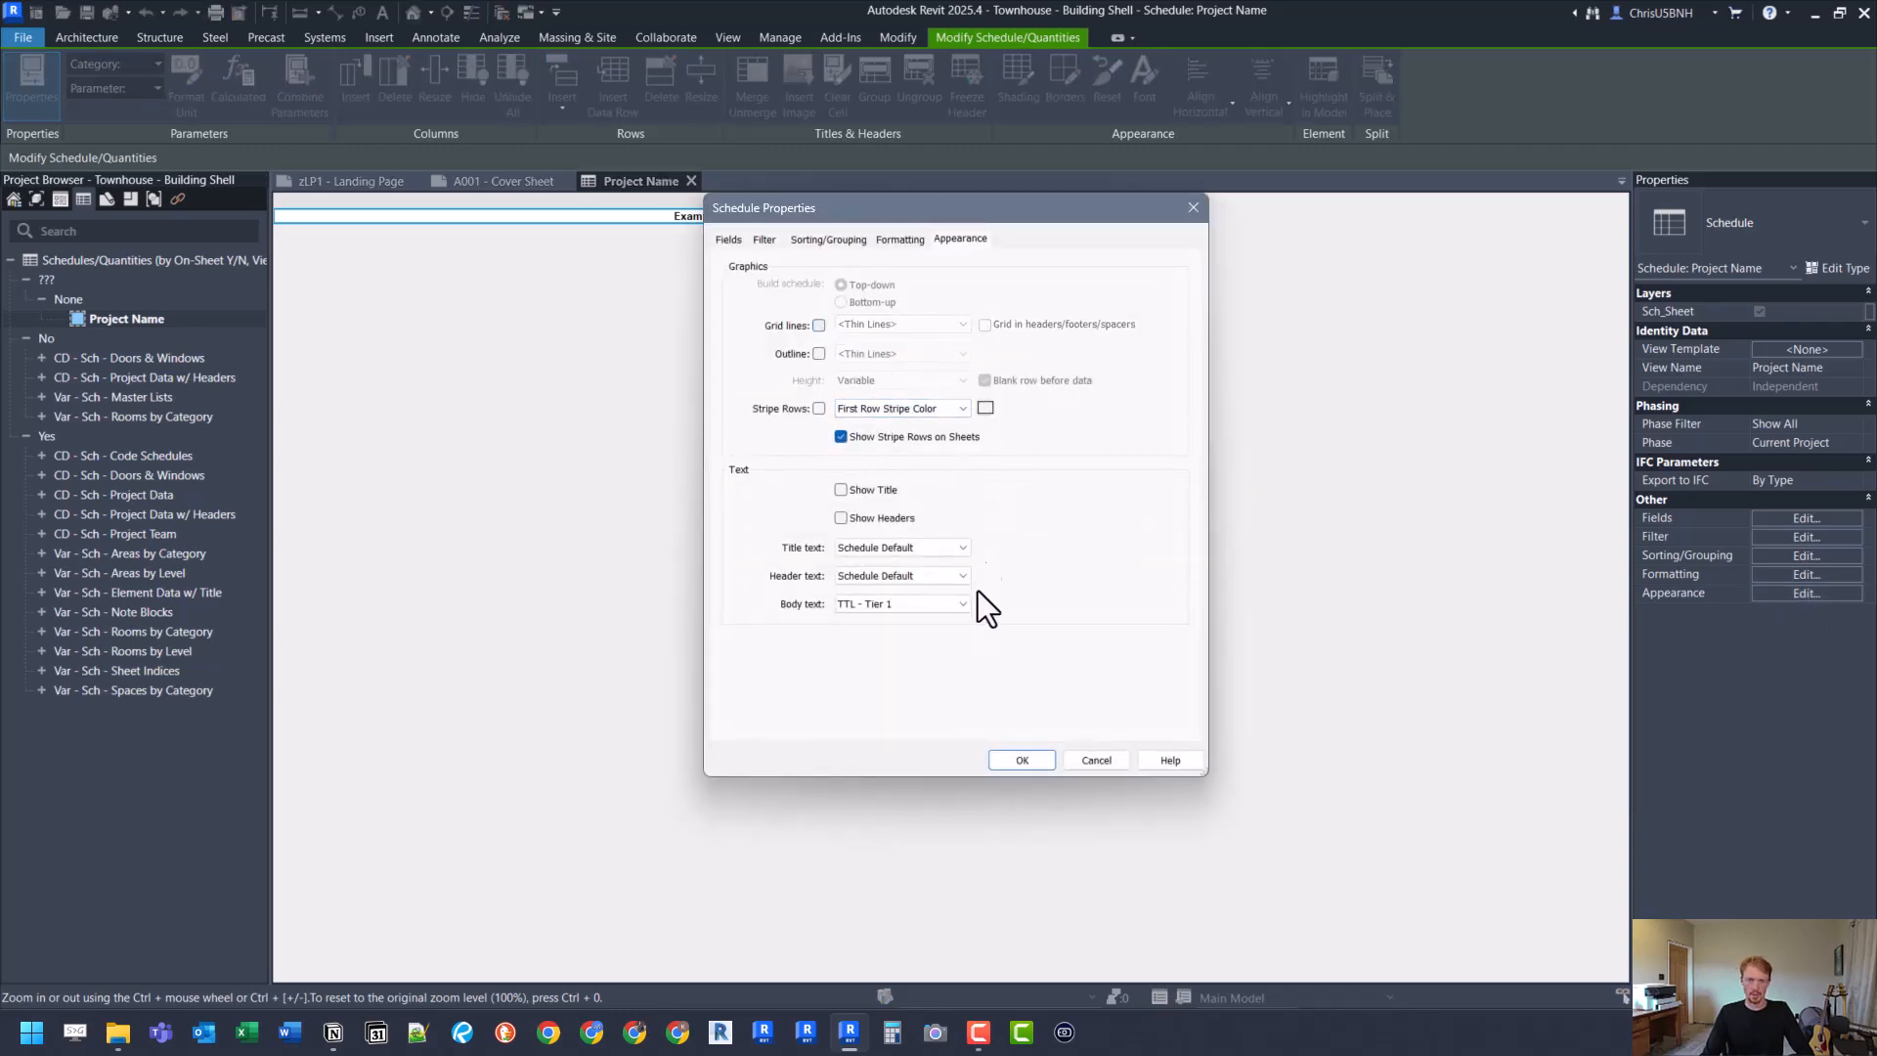
{"action": "left_click", "coordinate": [1023, 761]}
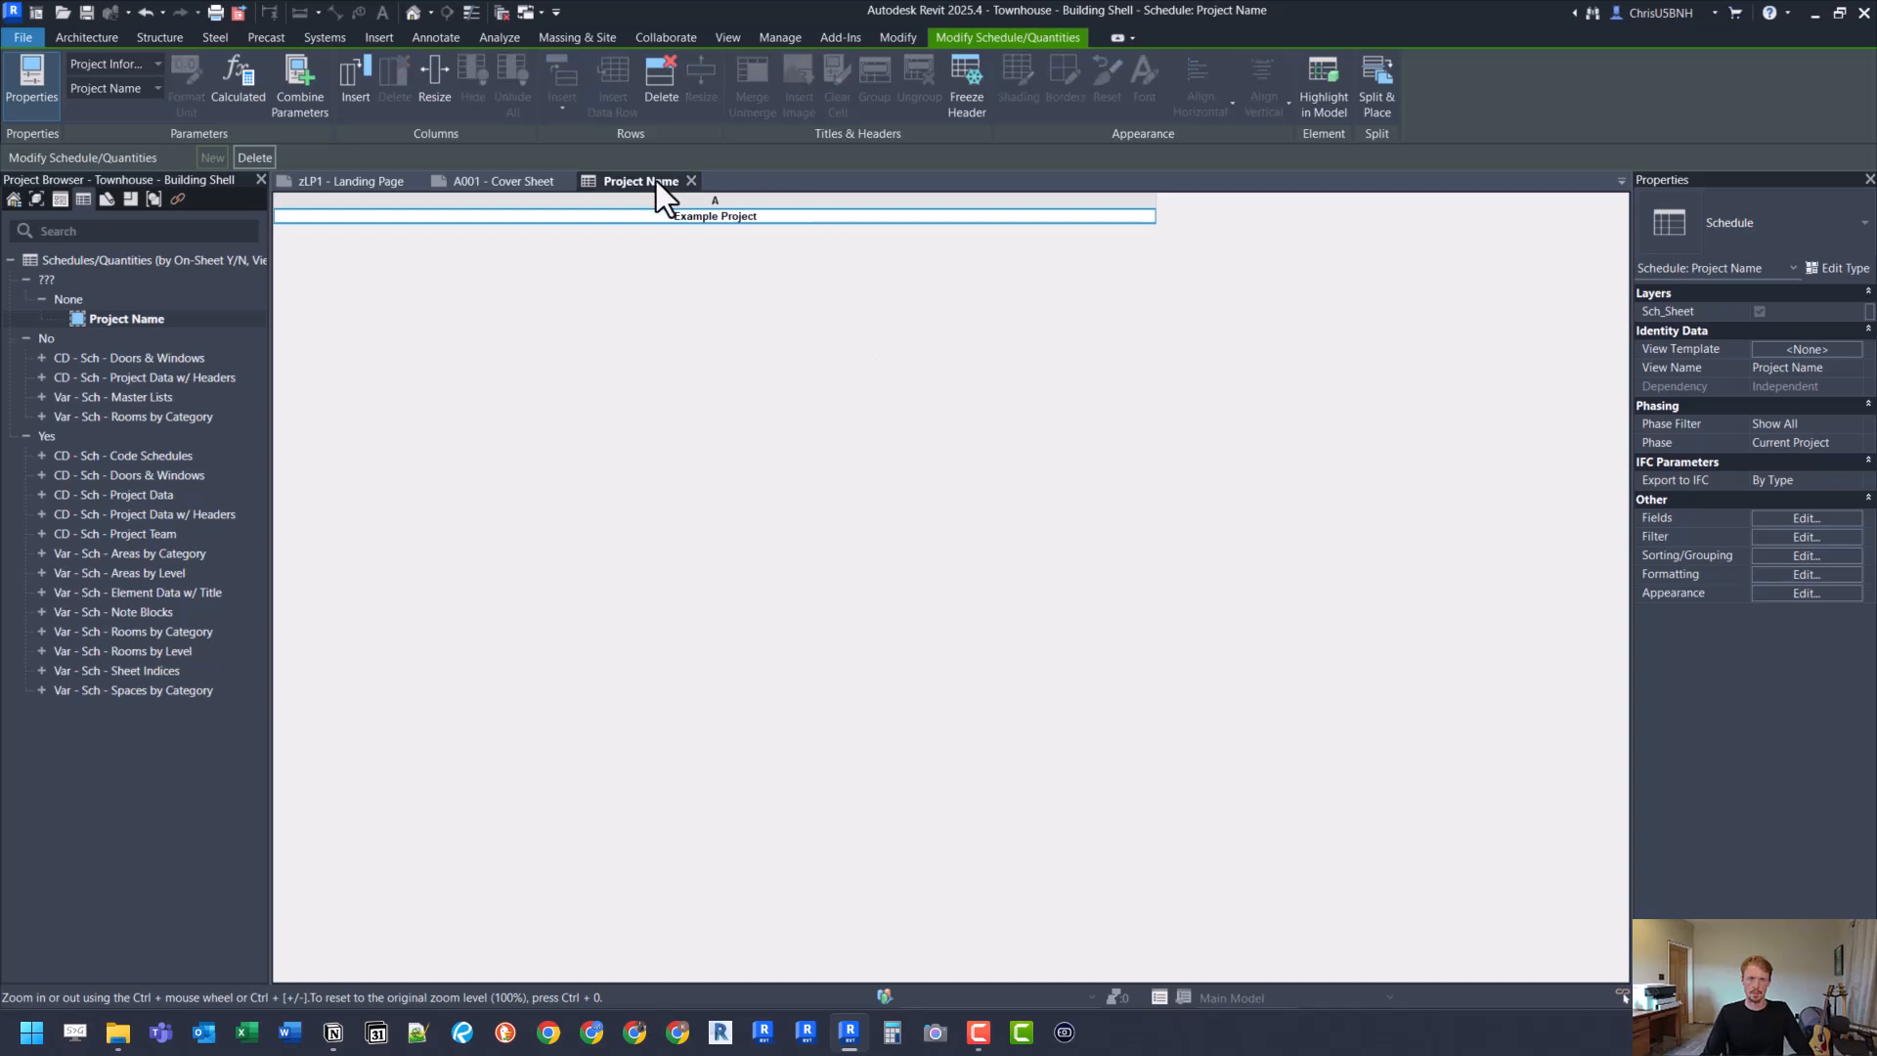
{"action": "left_click", "coordinate": [504, 184]}
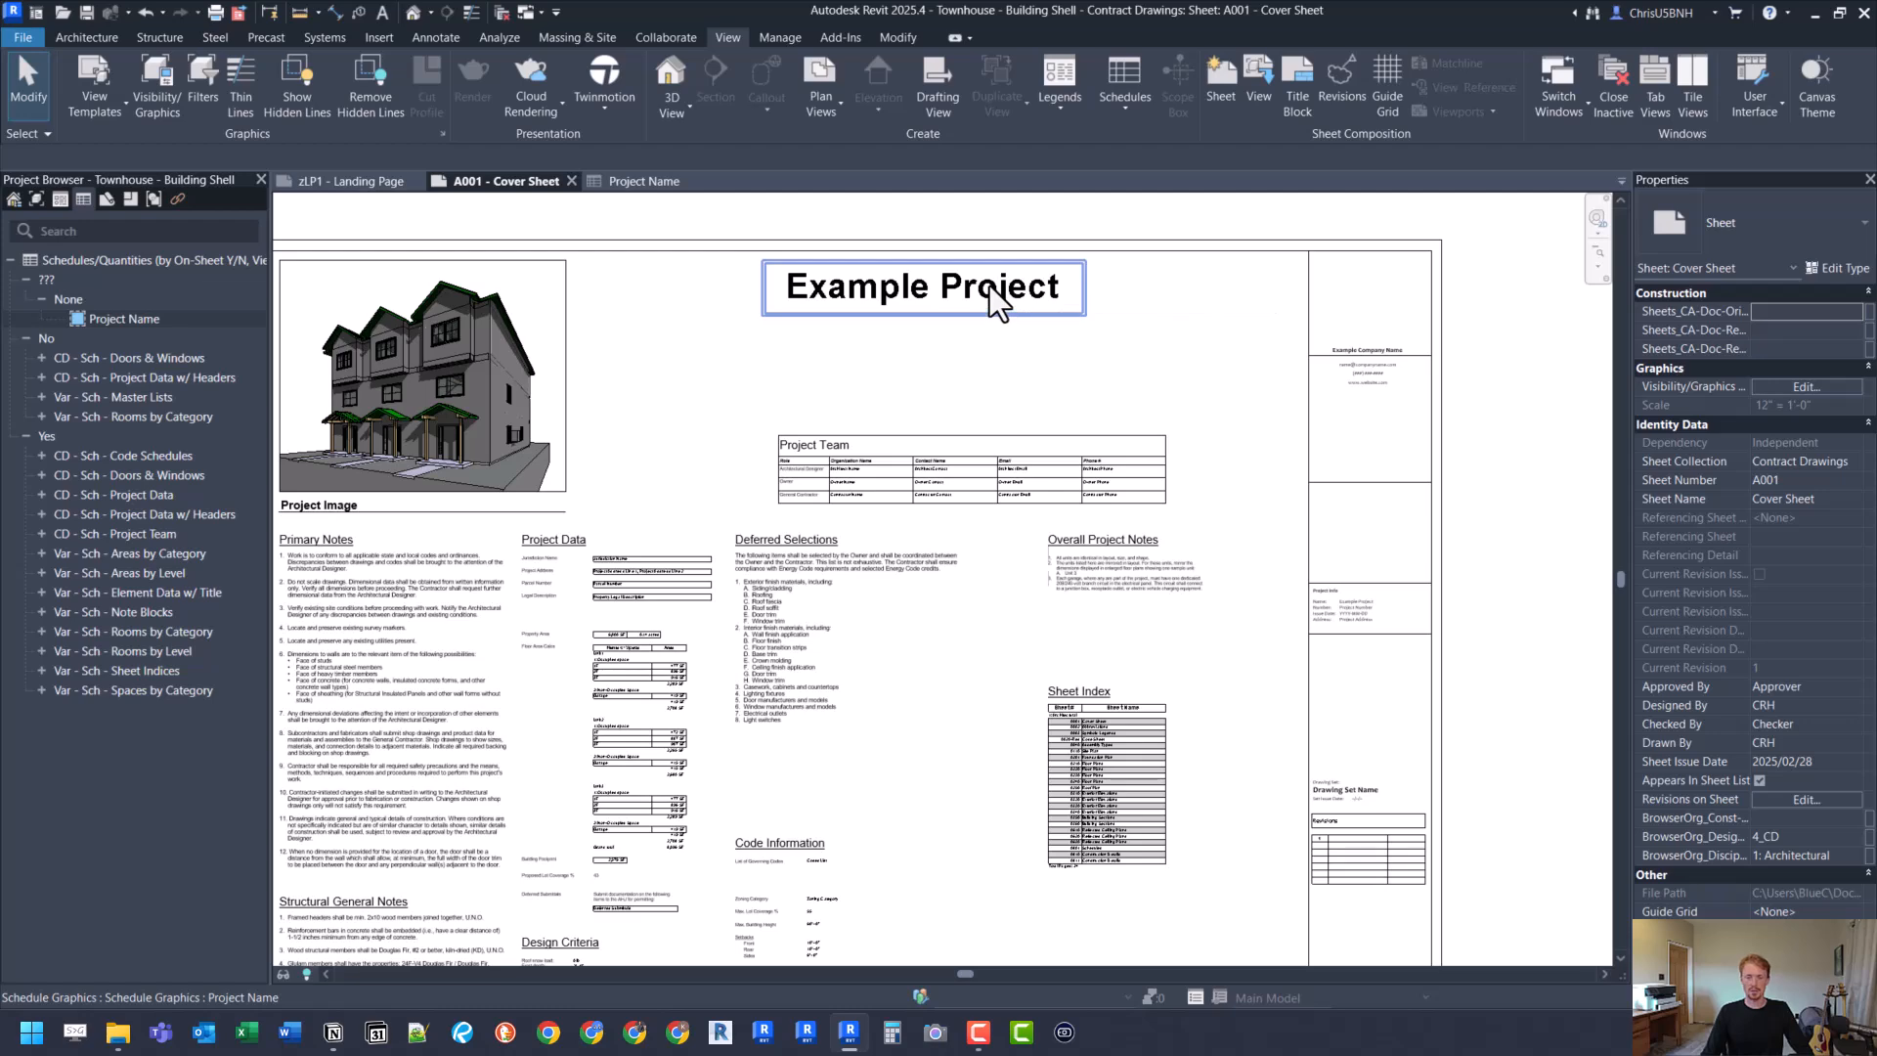
Step: Change the Project Name value in the title block's Project Info to "New Project Name"
{"action": "scroll", "coordinate": [1386, 618], "scroll_direction": "up", "scroll_amount": 3}
{"action": "scroll", "coordinate": [1386, 618], "scroll_direction": "up", "scroll_amount": 4}
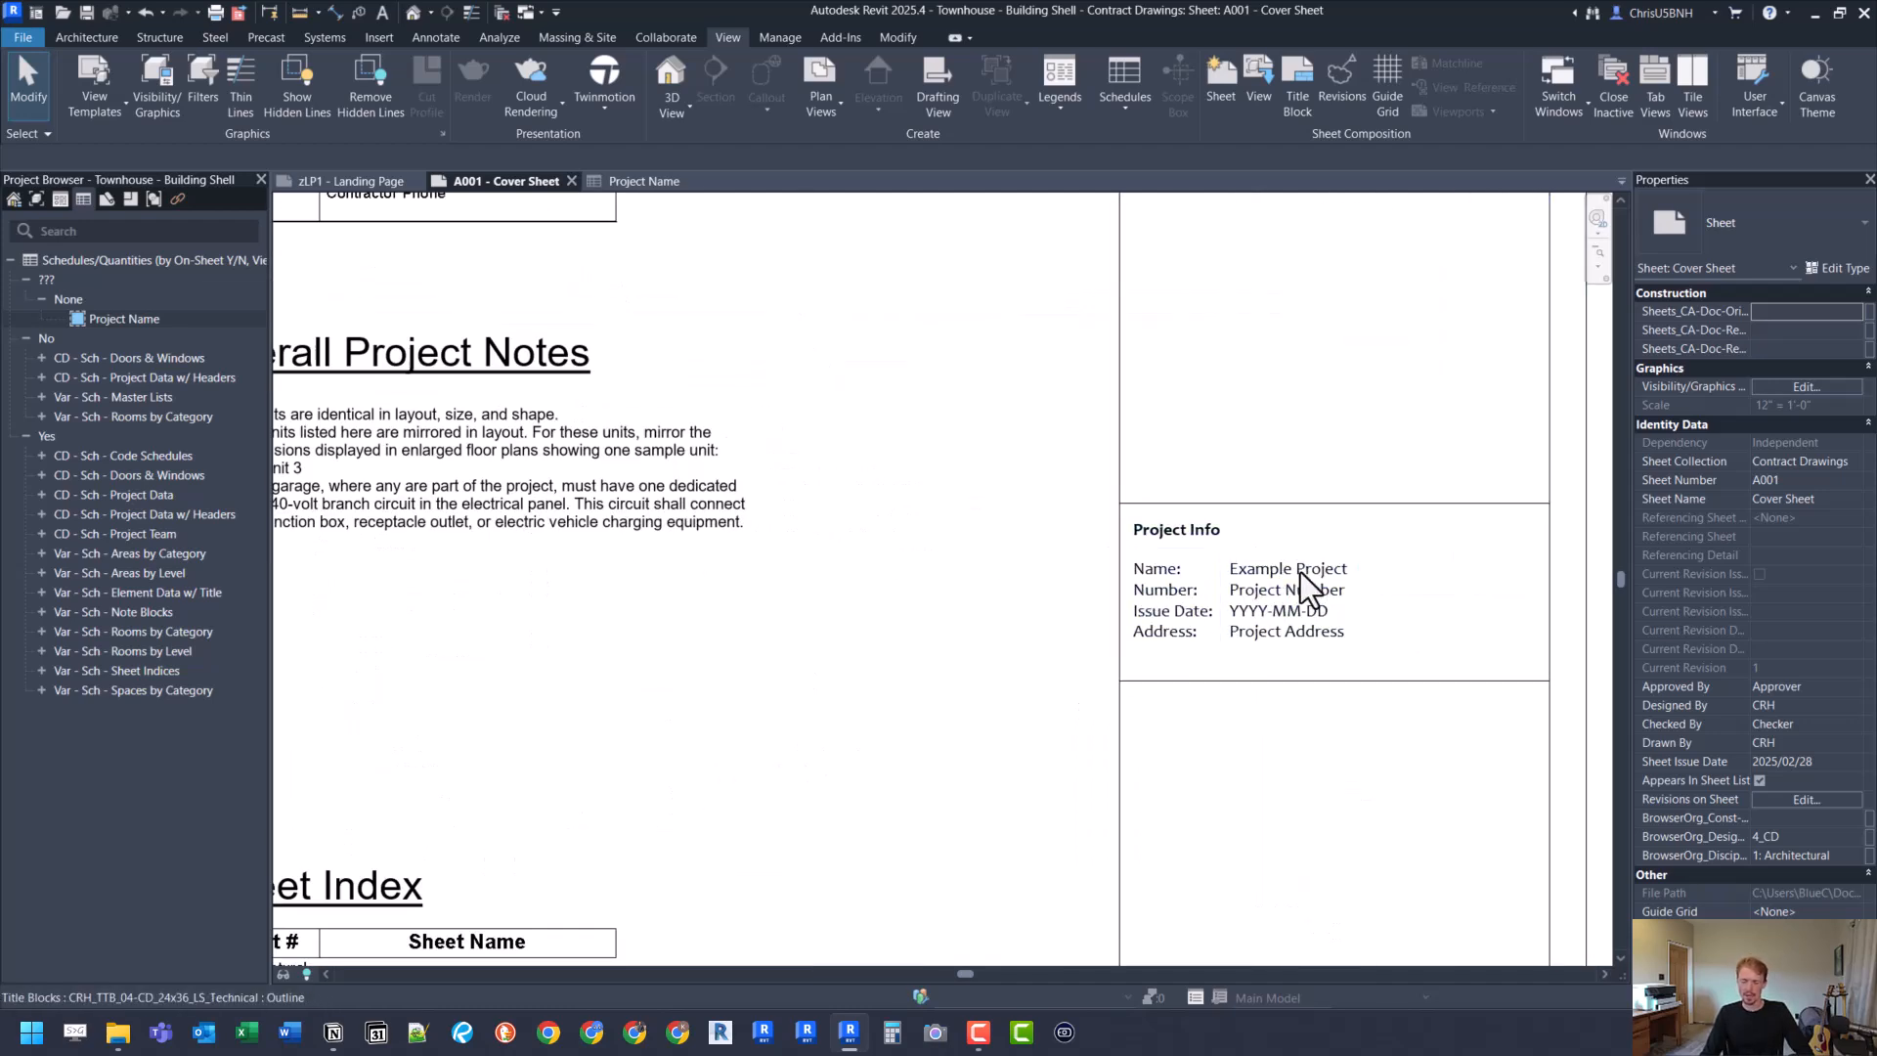
{"action": "scroll", "coordinate": [1390, 697], "scroll_direction": "down", "scroll_amount": 4}
{"action": "middle_click_drag", "start_coordinate": [964, 369], "coordinate": [1044, 471]}
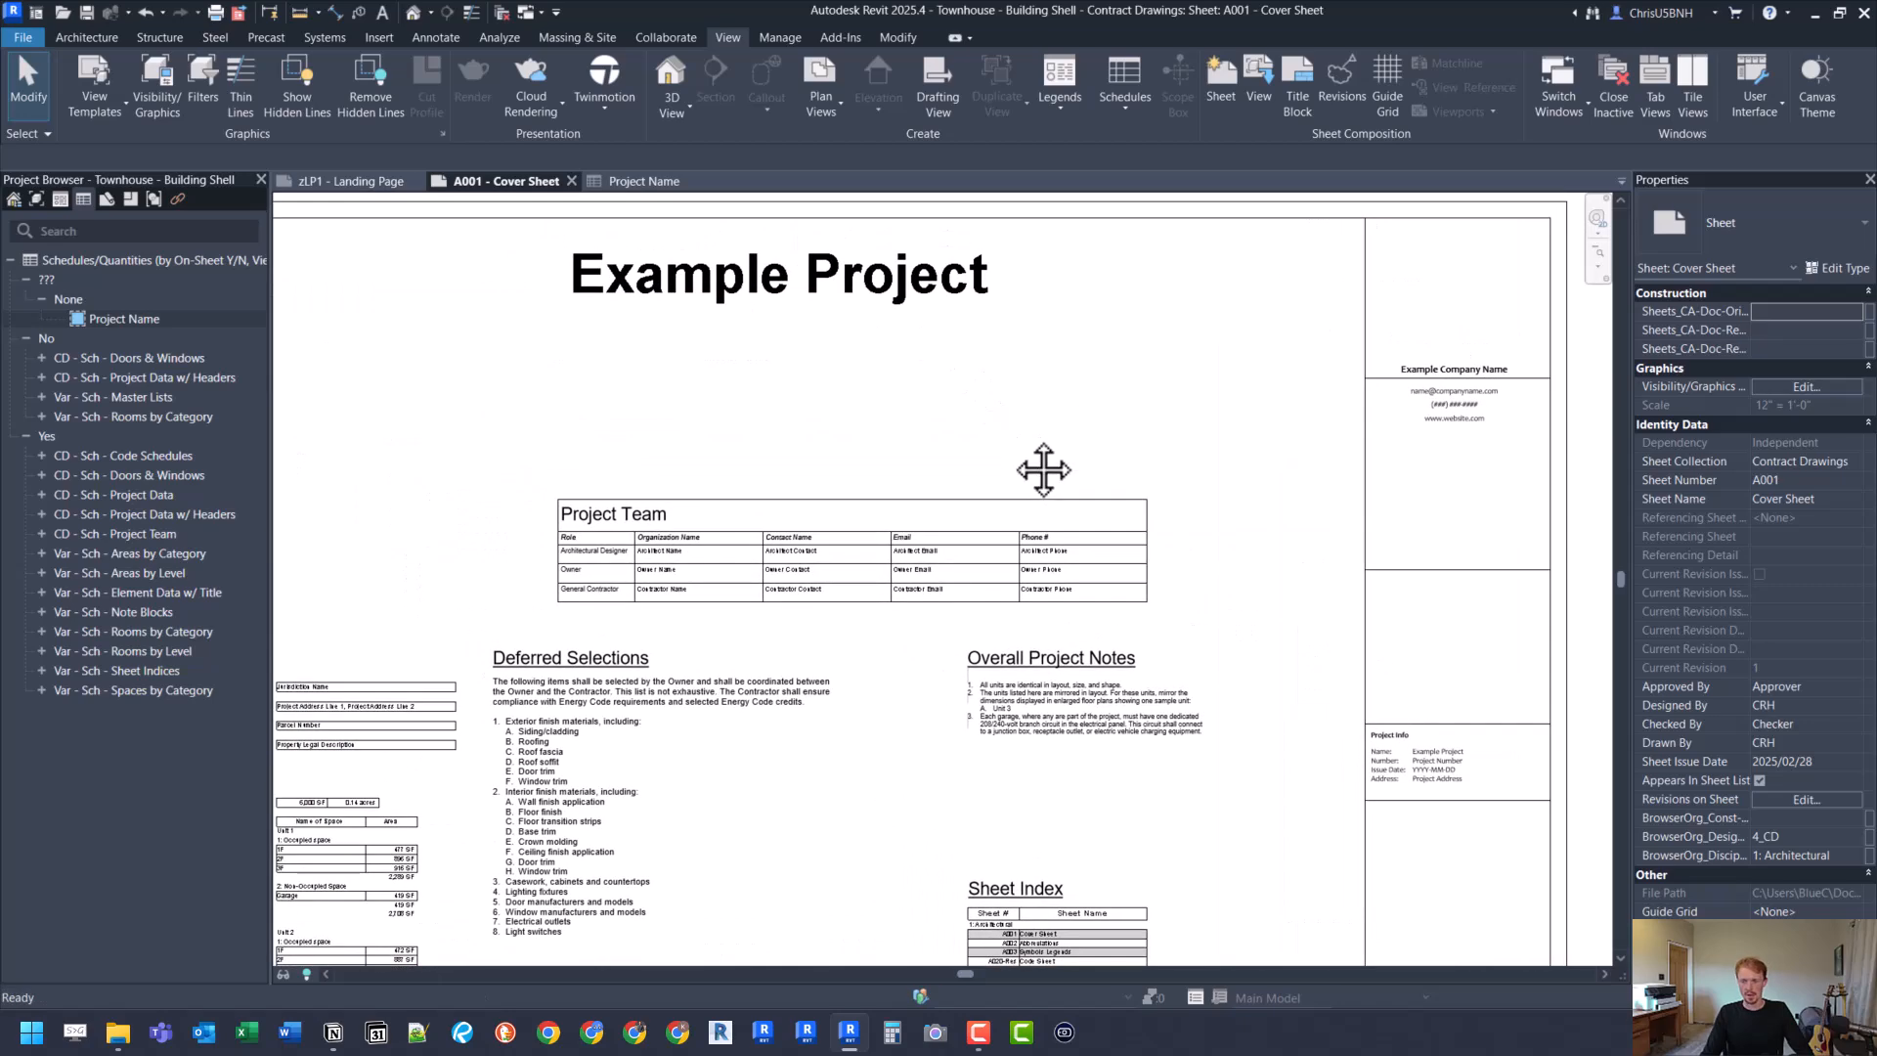
{"action": "left_click", "coordinate": [1445, 767]}
{"action": "left_click", "coordinate": [1440, 759]}
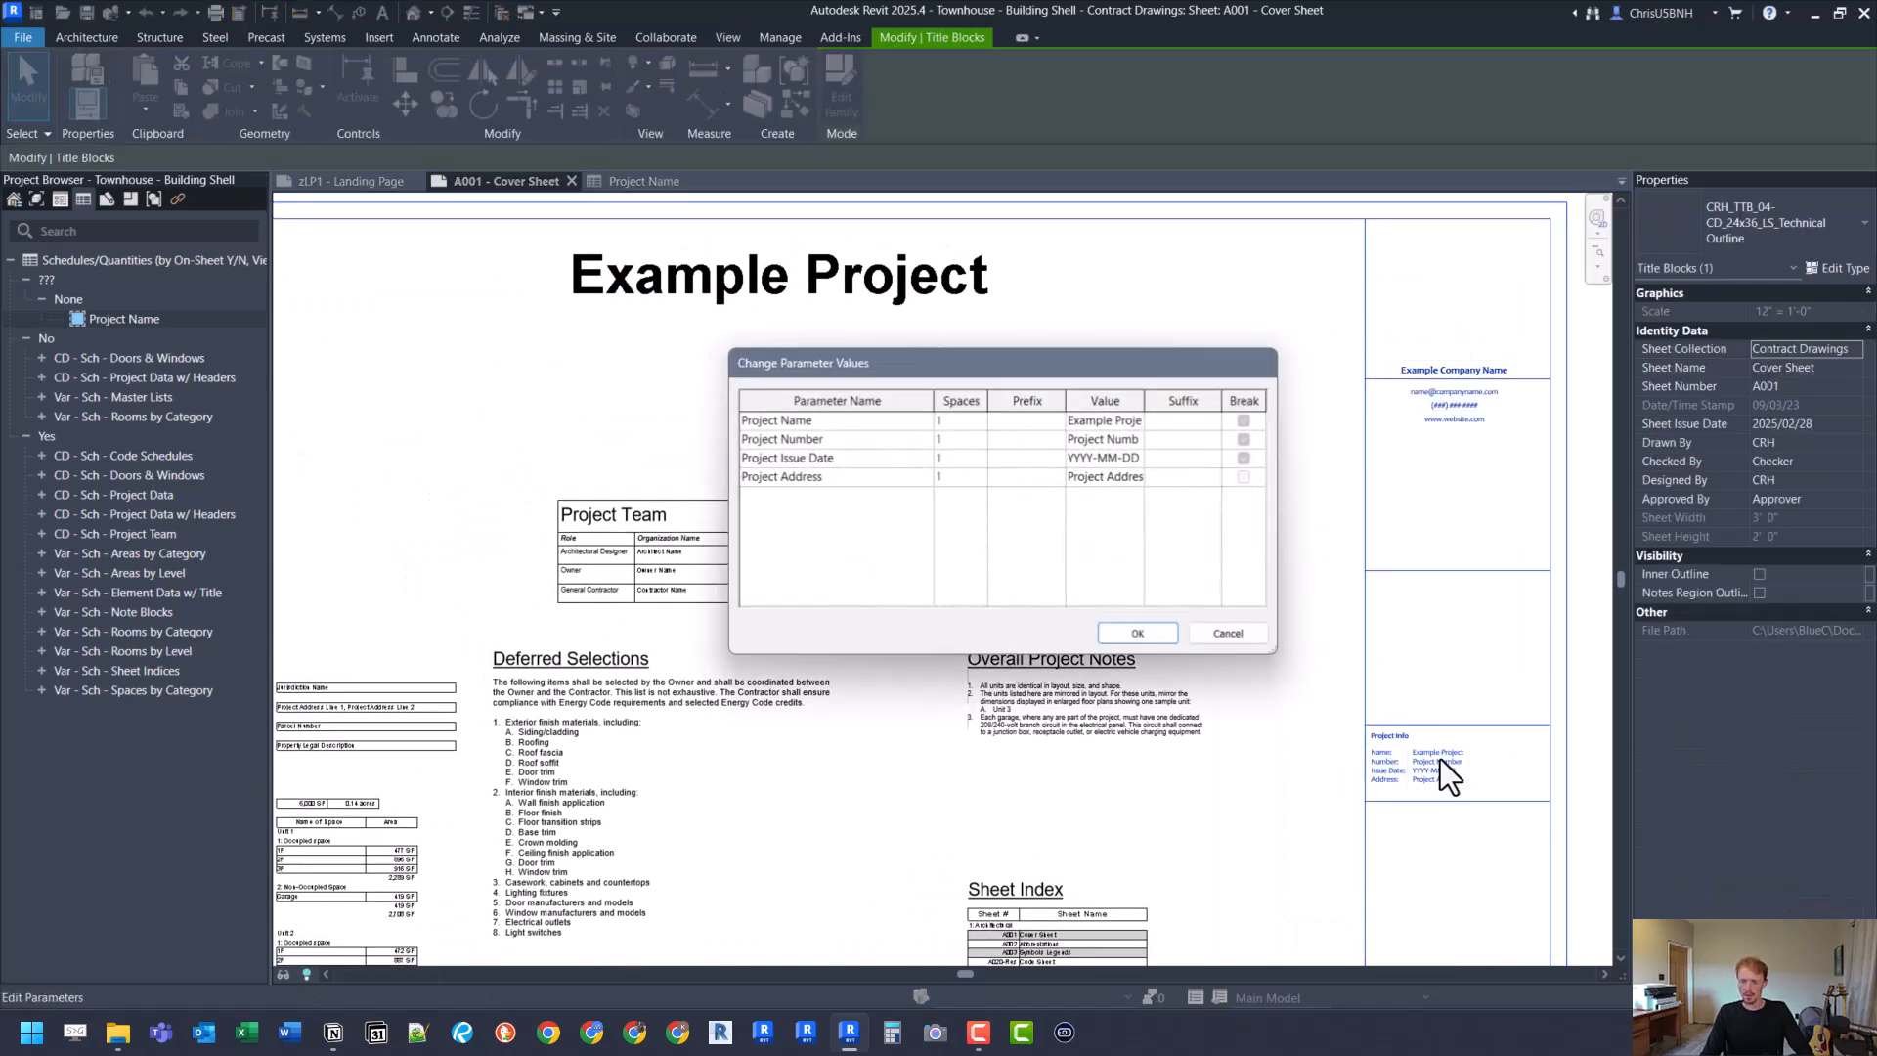
{"action": "left_click", "coordinate": [1101, 422]}
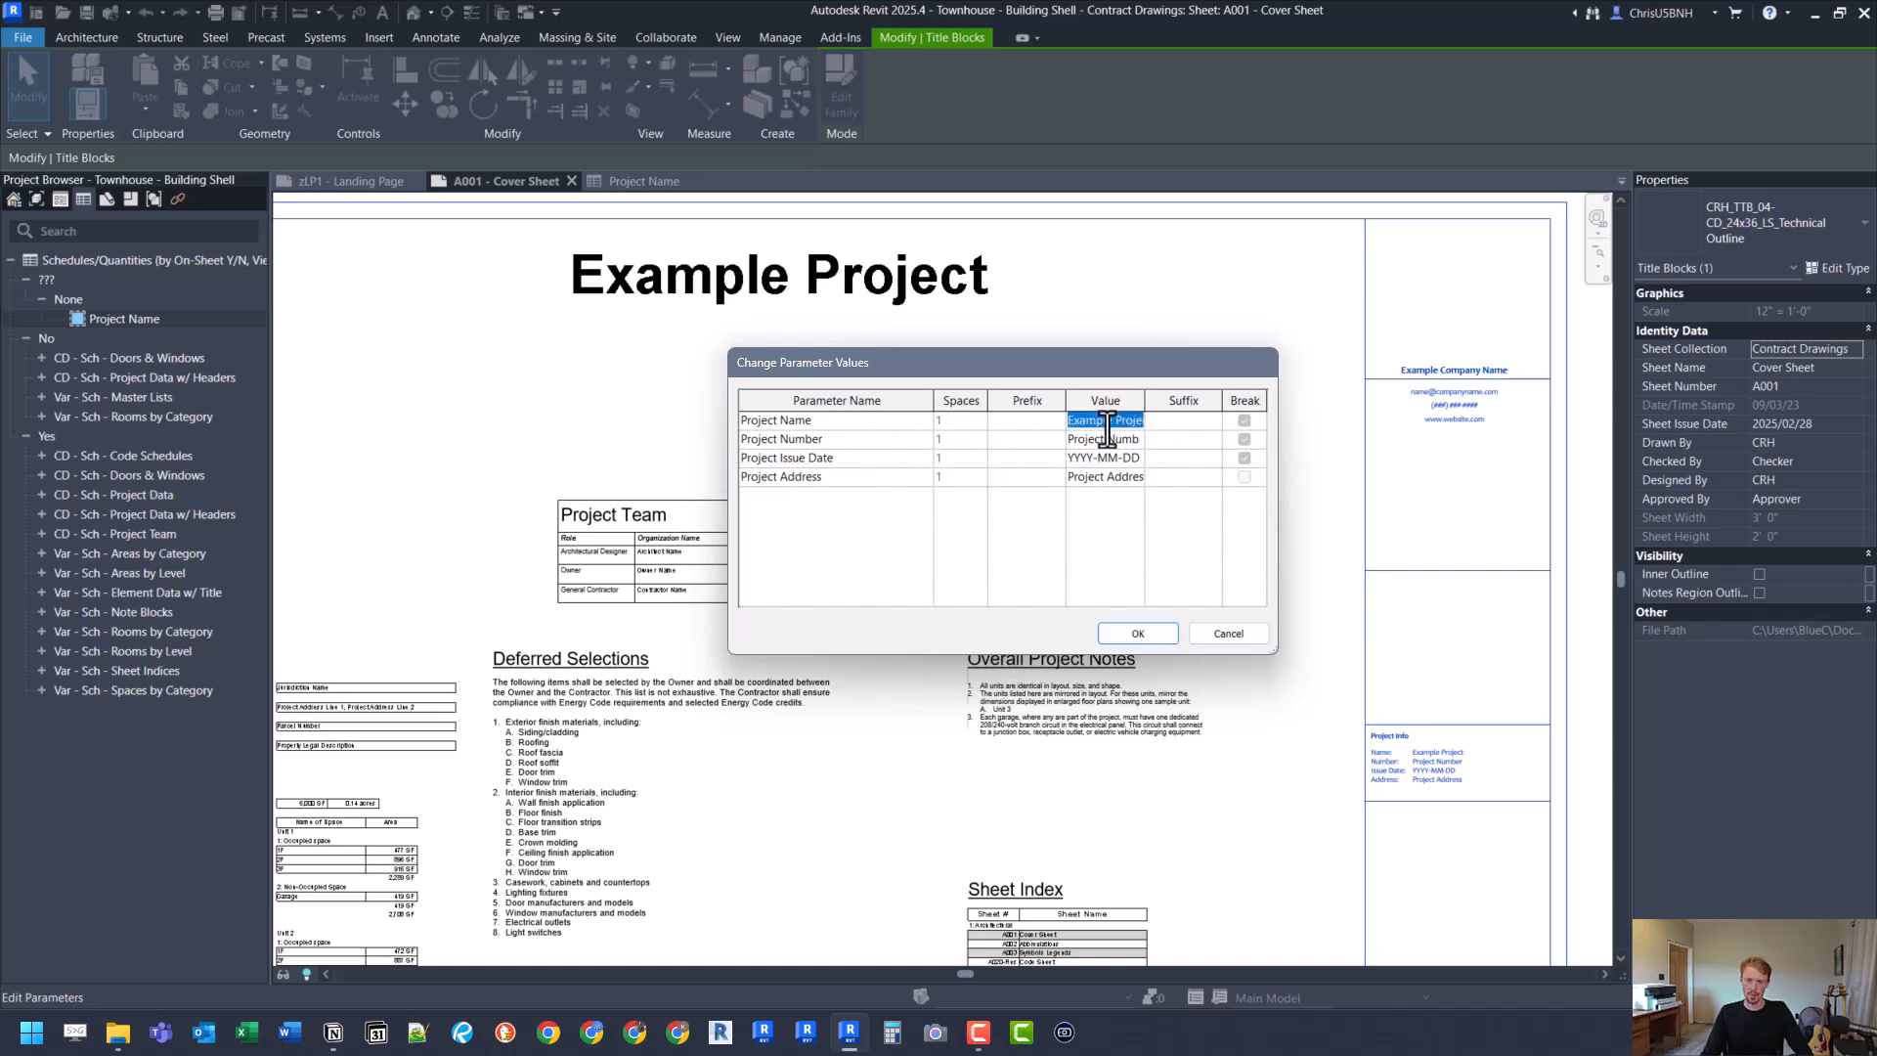
{"action": "type", "text": "New Projec"}
{"action": "type", "text": "t f"}
{"action": "type", "text": "Name"}
{"action": "left_click", "coordinate": [1161, 632]}
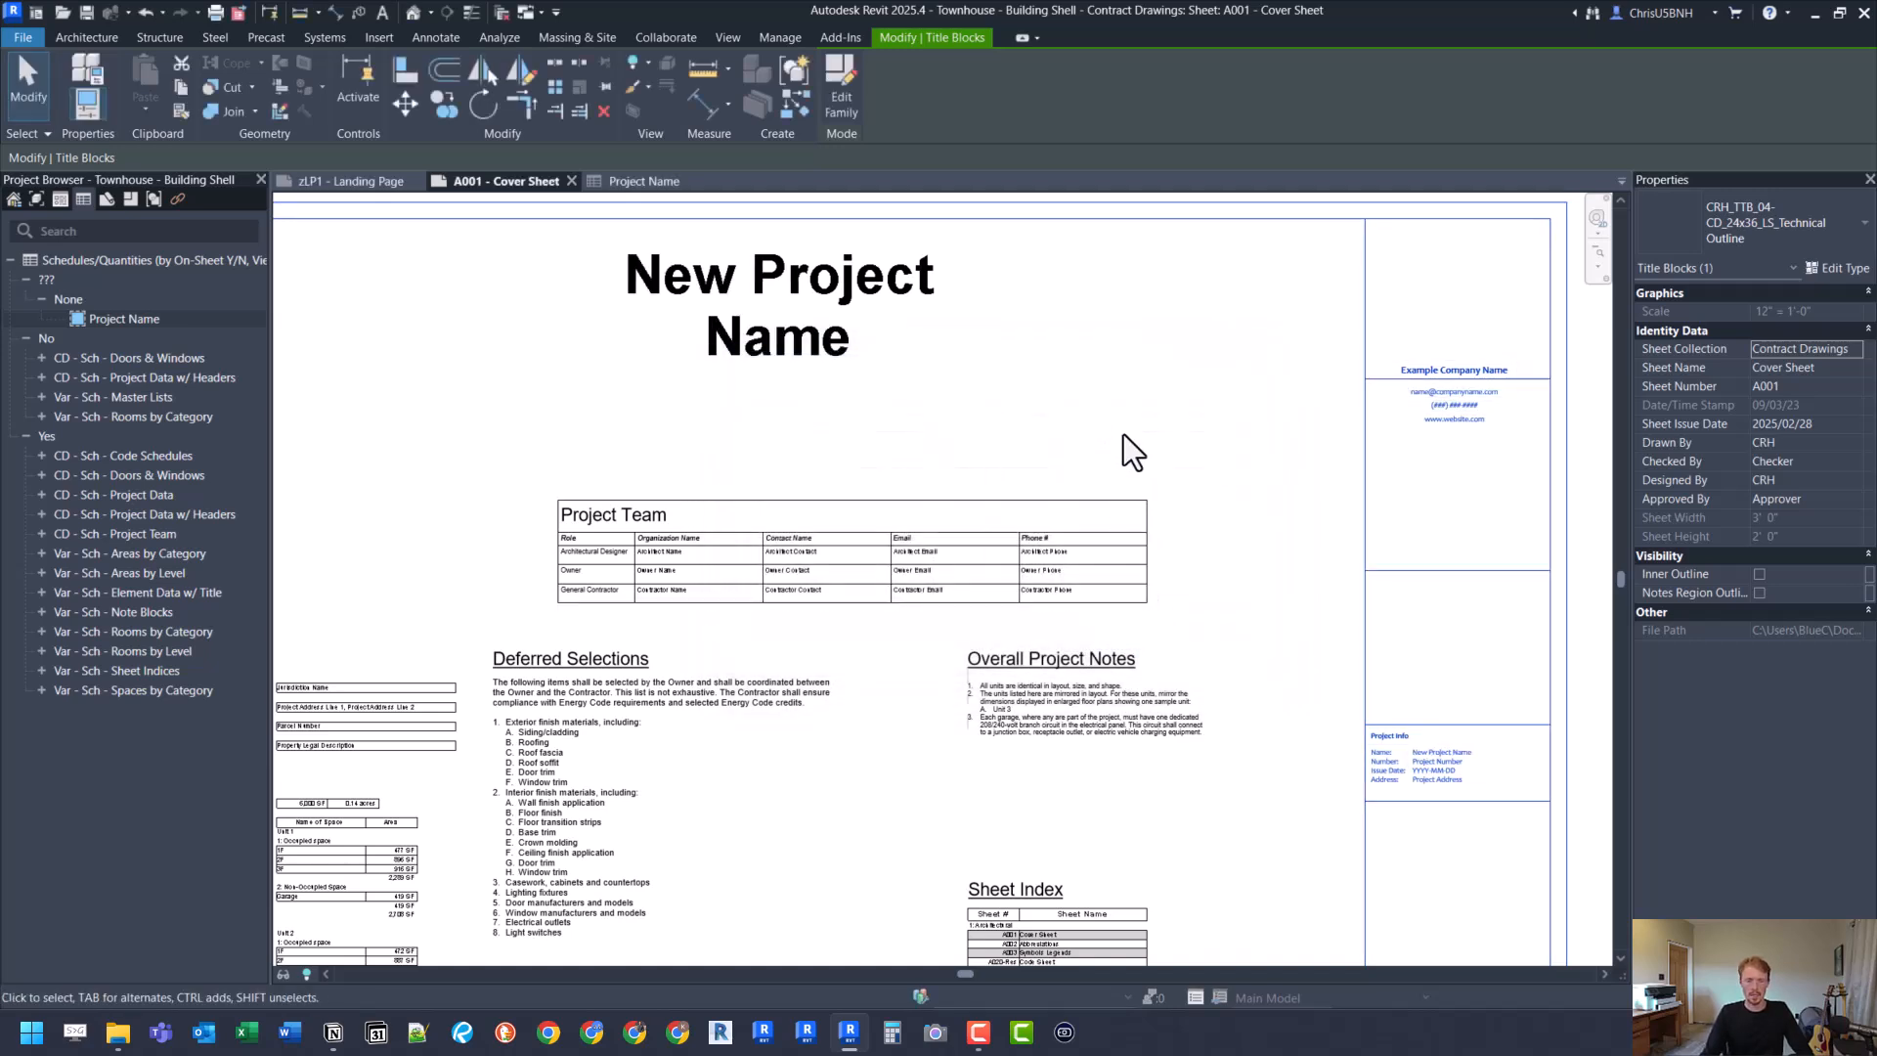
Step: Widen the project name schedule to span the space between the project image and the title block, keeping the name on one line
{"action": "left_click", "coordinate": [849, 313]}
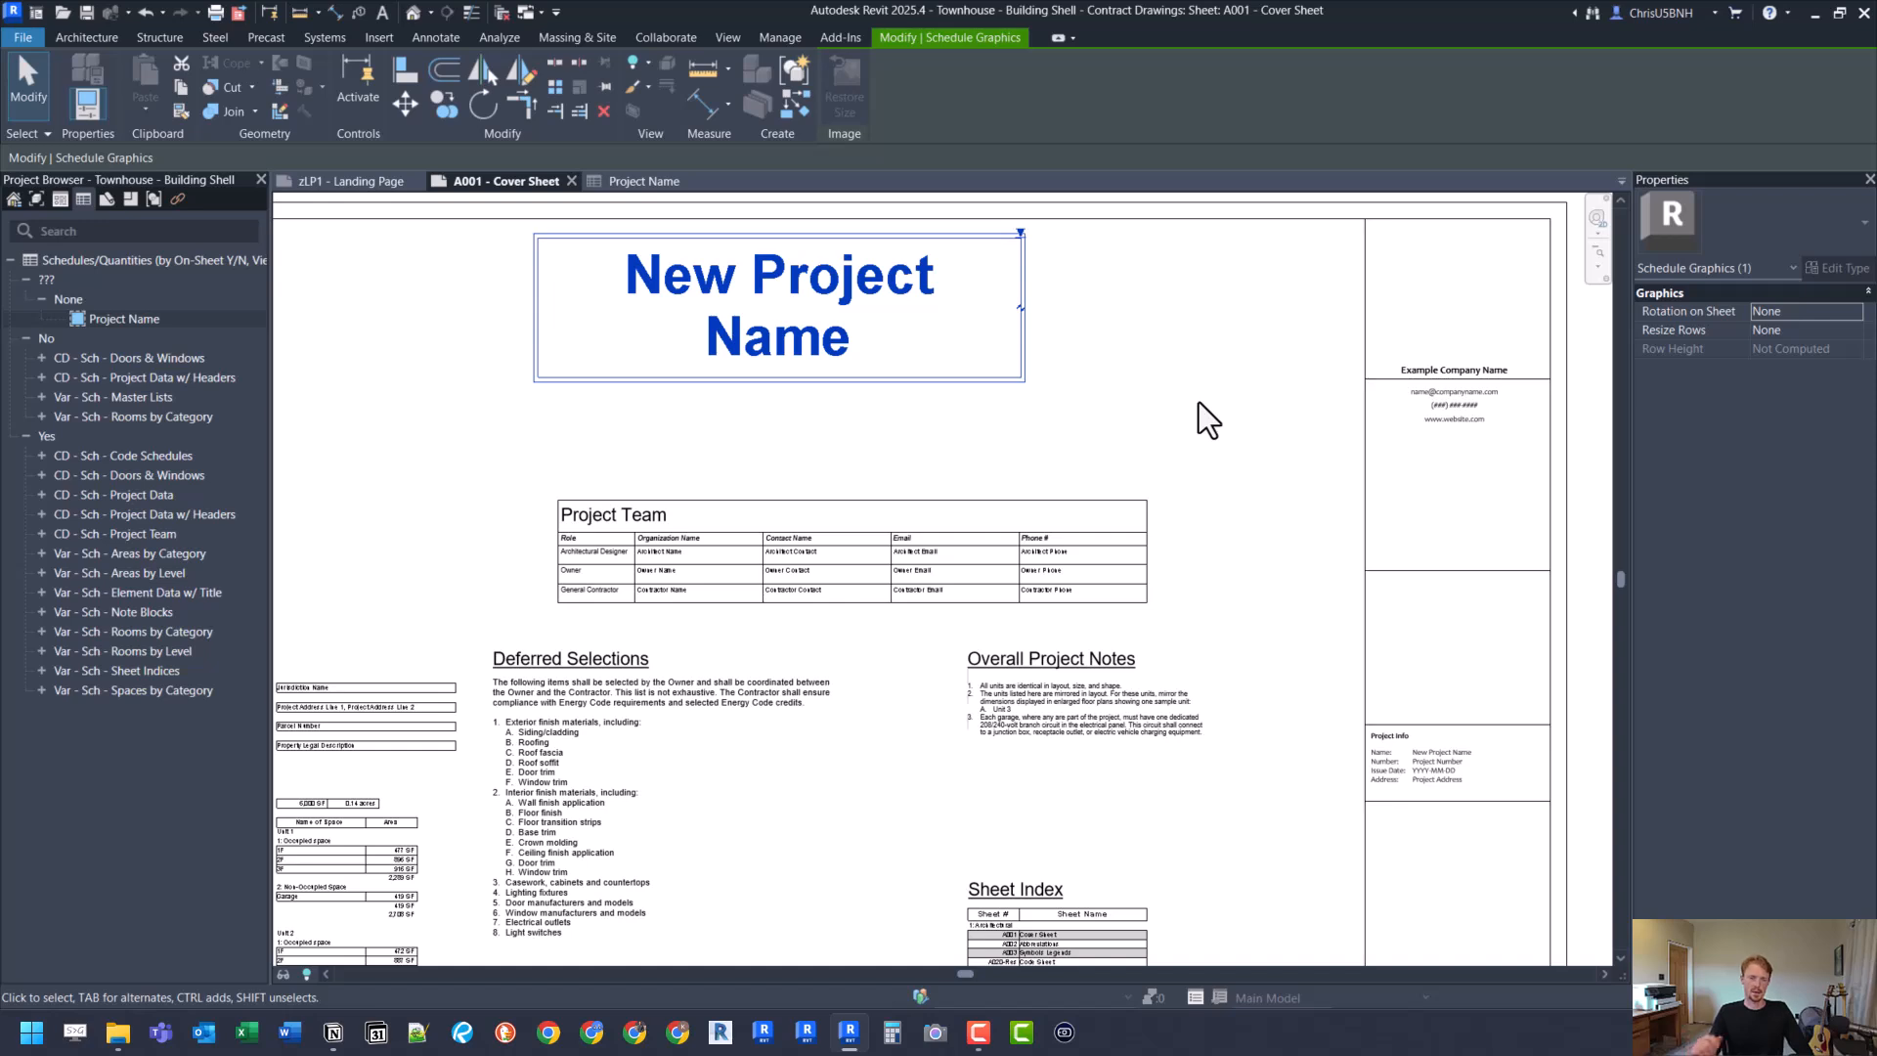
{"action": "left_click_drag", "start_coordinate": [1016, 273], "coordinate": [1307, 238]}
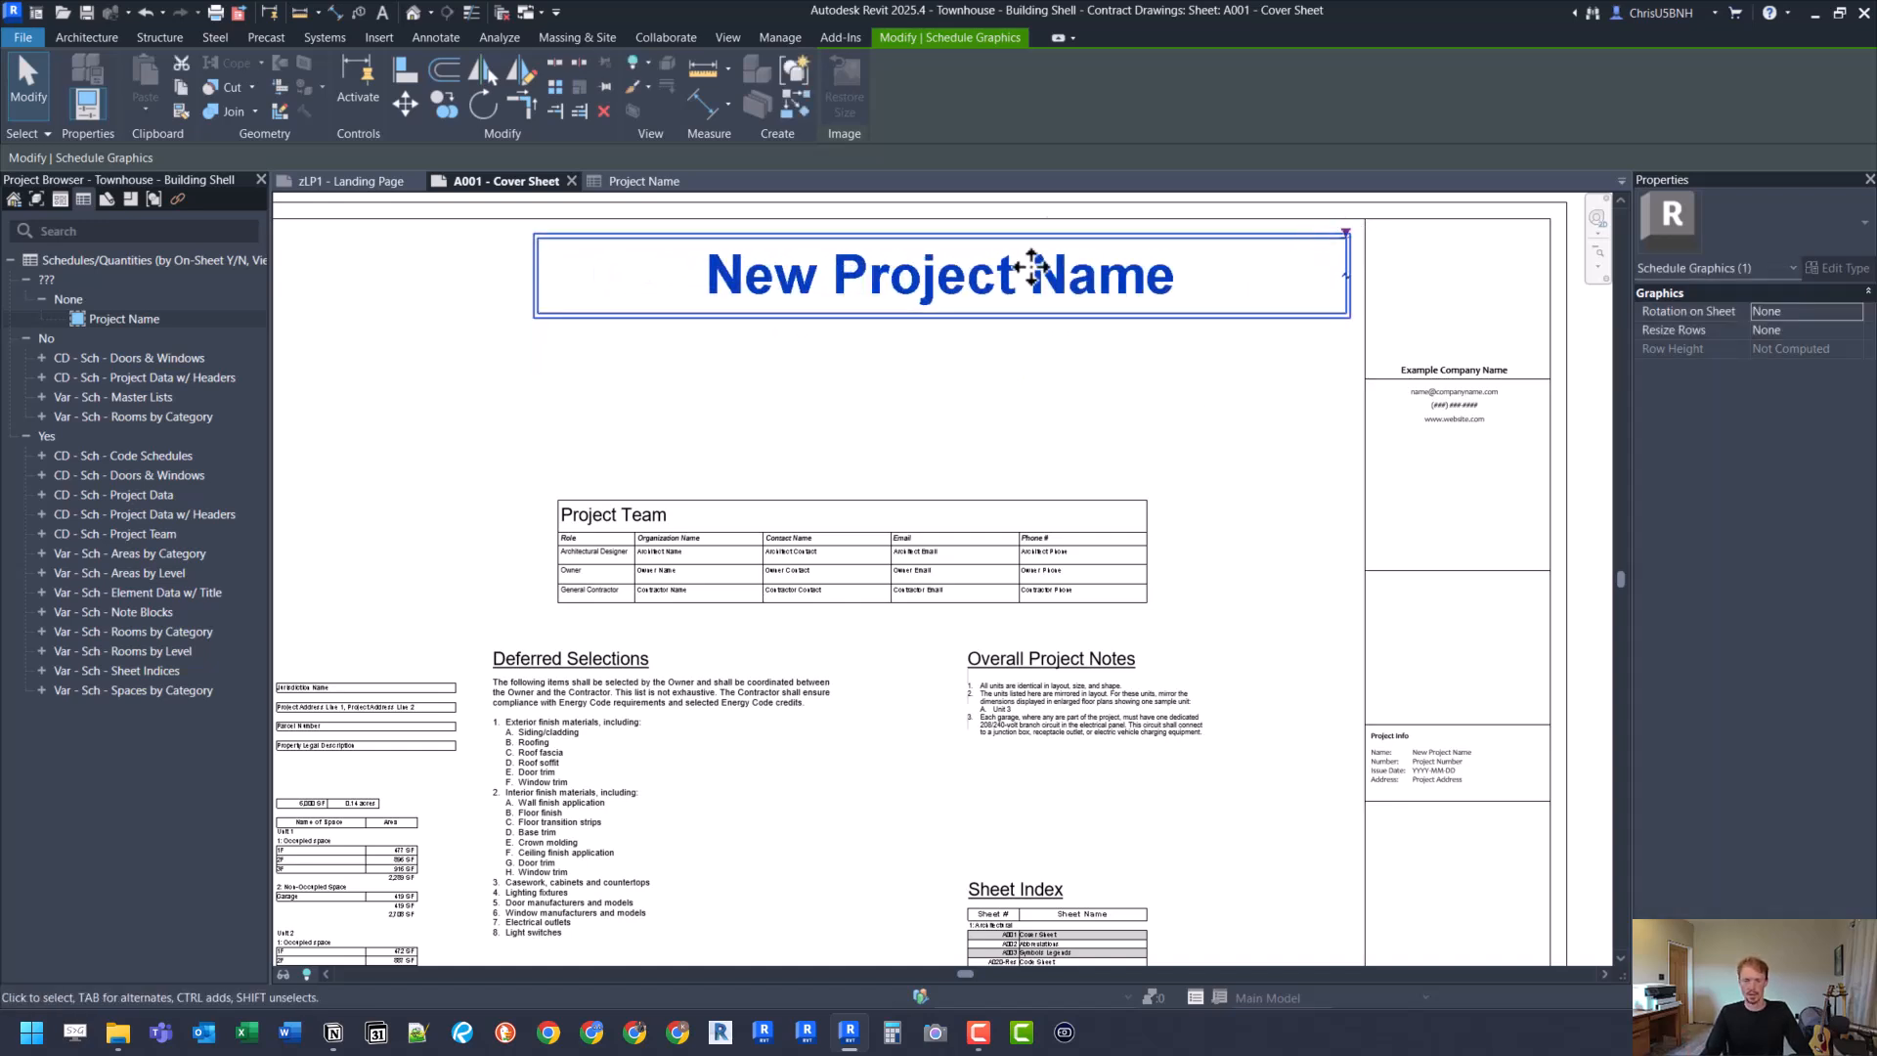
{"action": "scroll", "coordinate": [968, 365], "scroll_direction": "down", "scroll_amount": 3}
{"action": "left_click_drag", "start_coordinate": [838, 335], "coordinate": [672, 338]}
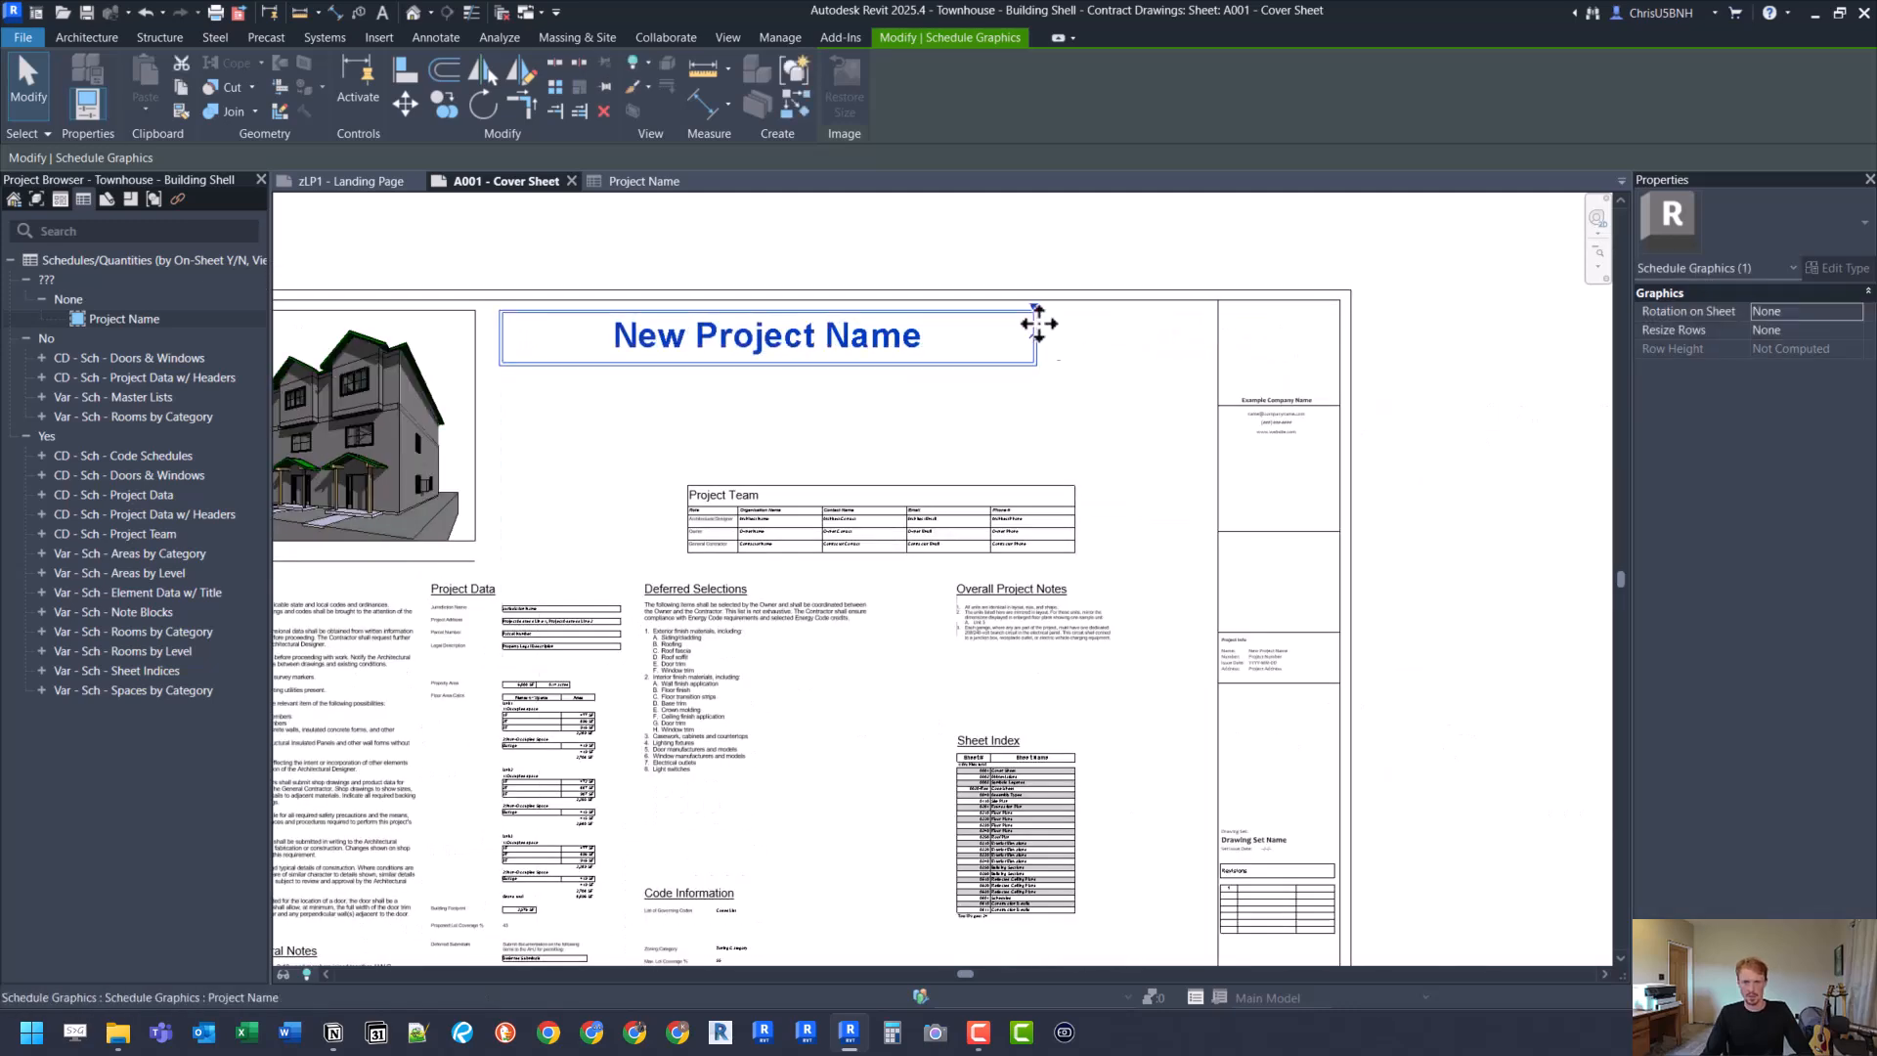
{"action": "left_click_drag", "start_coordinate": [1065, 309], "coordinate": [1200, 307]}
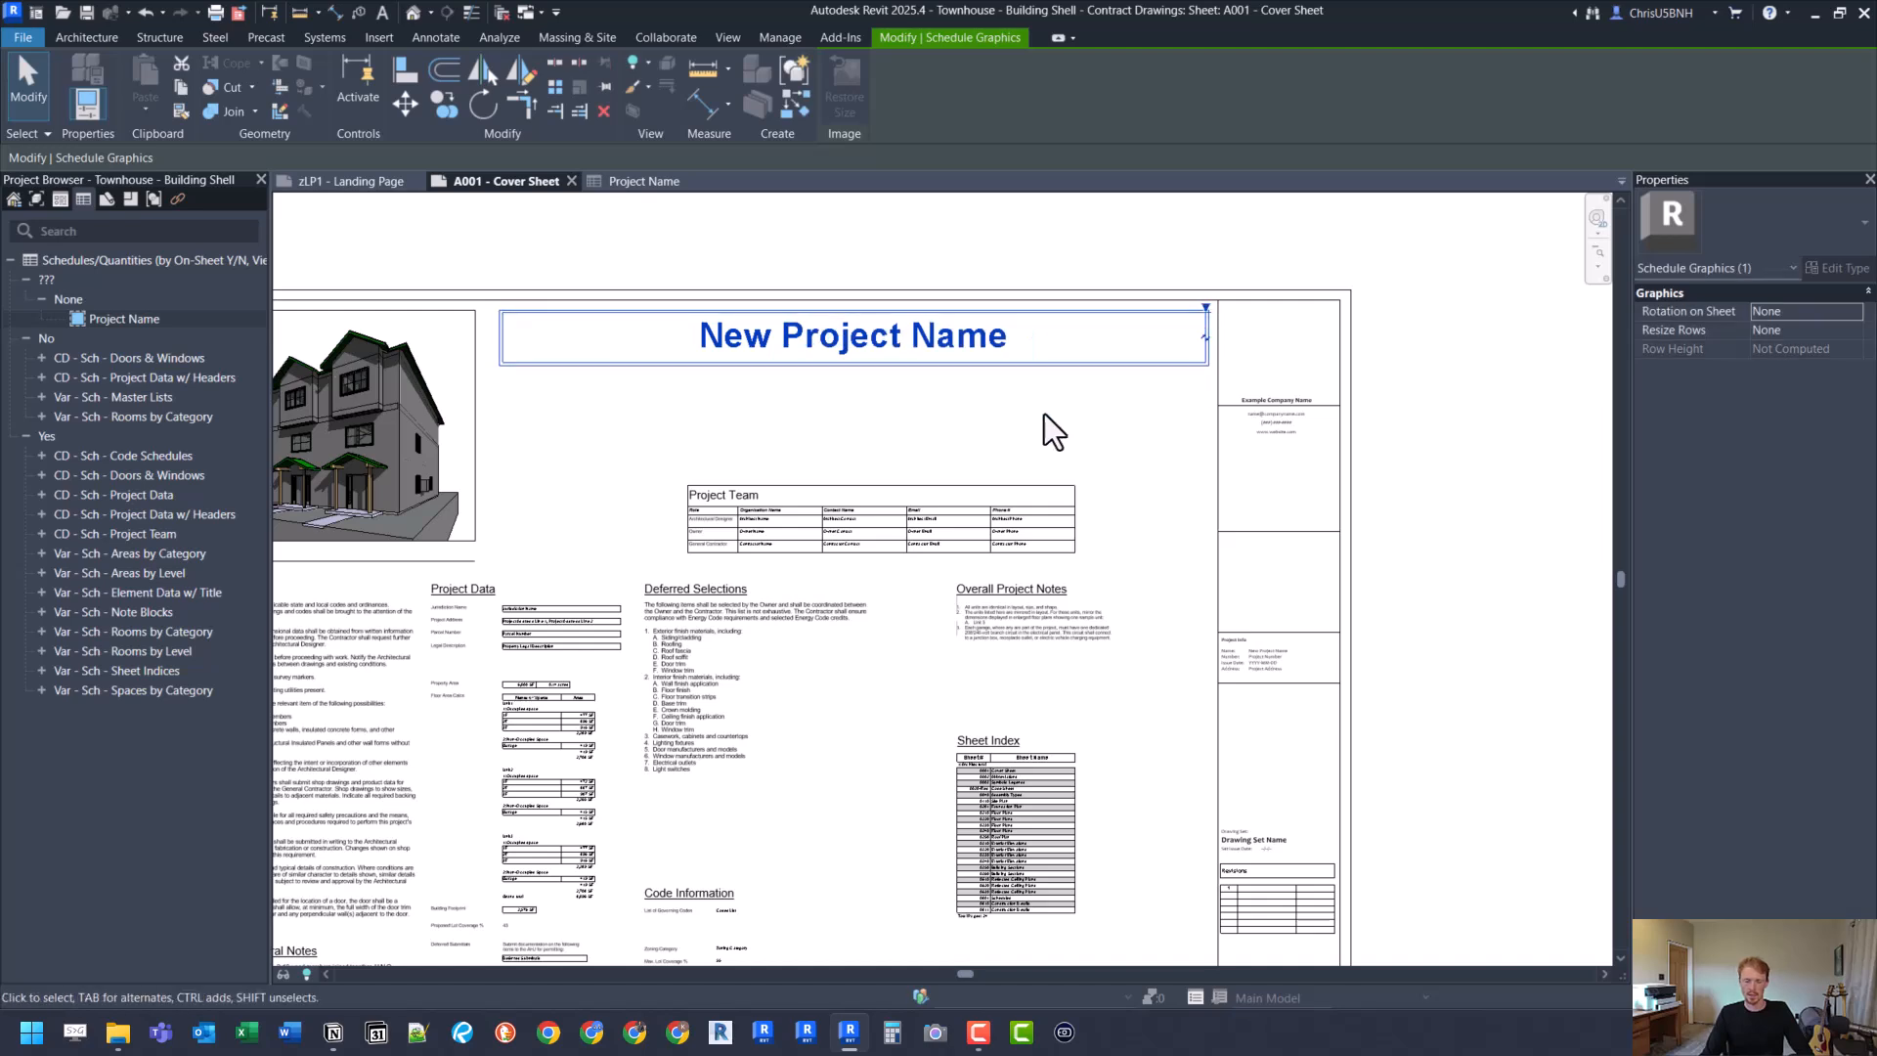
{"action": "left_click", "coordinate": [982, 421]}
Step: Set the Project Name value in the title block's Project Info to "Example Project"
{"action": "scroll", "coordinate": [1249, 636], "scroll_direction": "up", "scroll_amount": 3}
{"action": "middle_click_drag", "start_coordinate": [908, 436], "coordinate": [900, 484]}
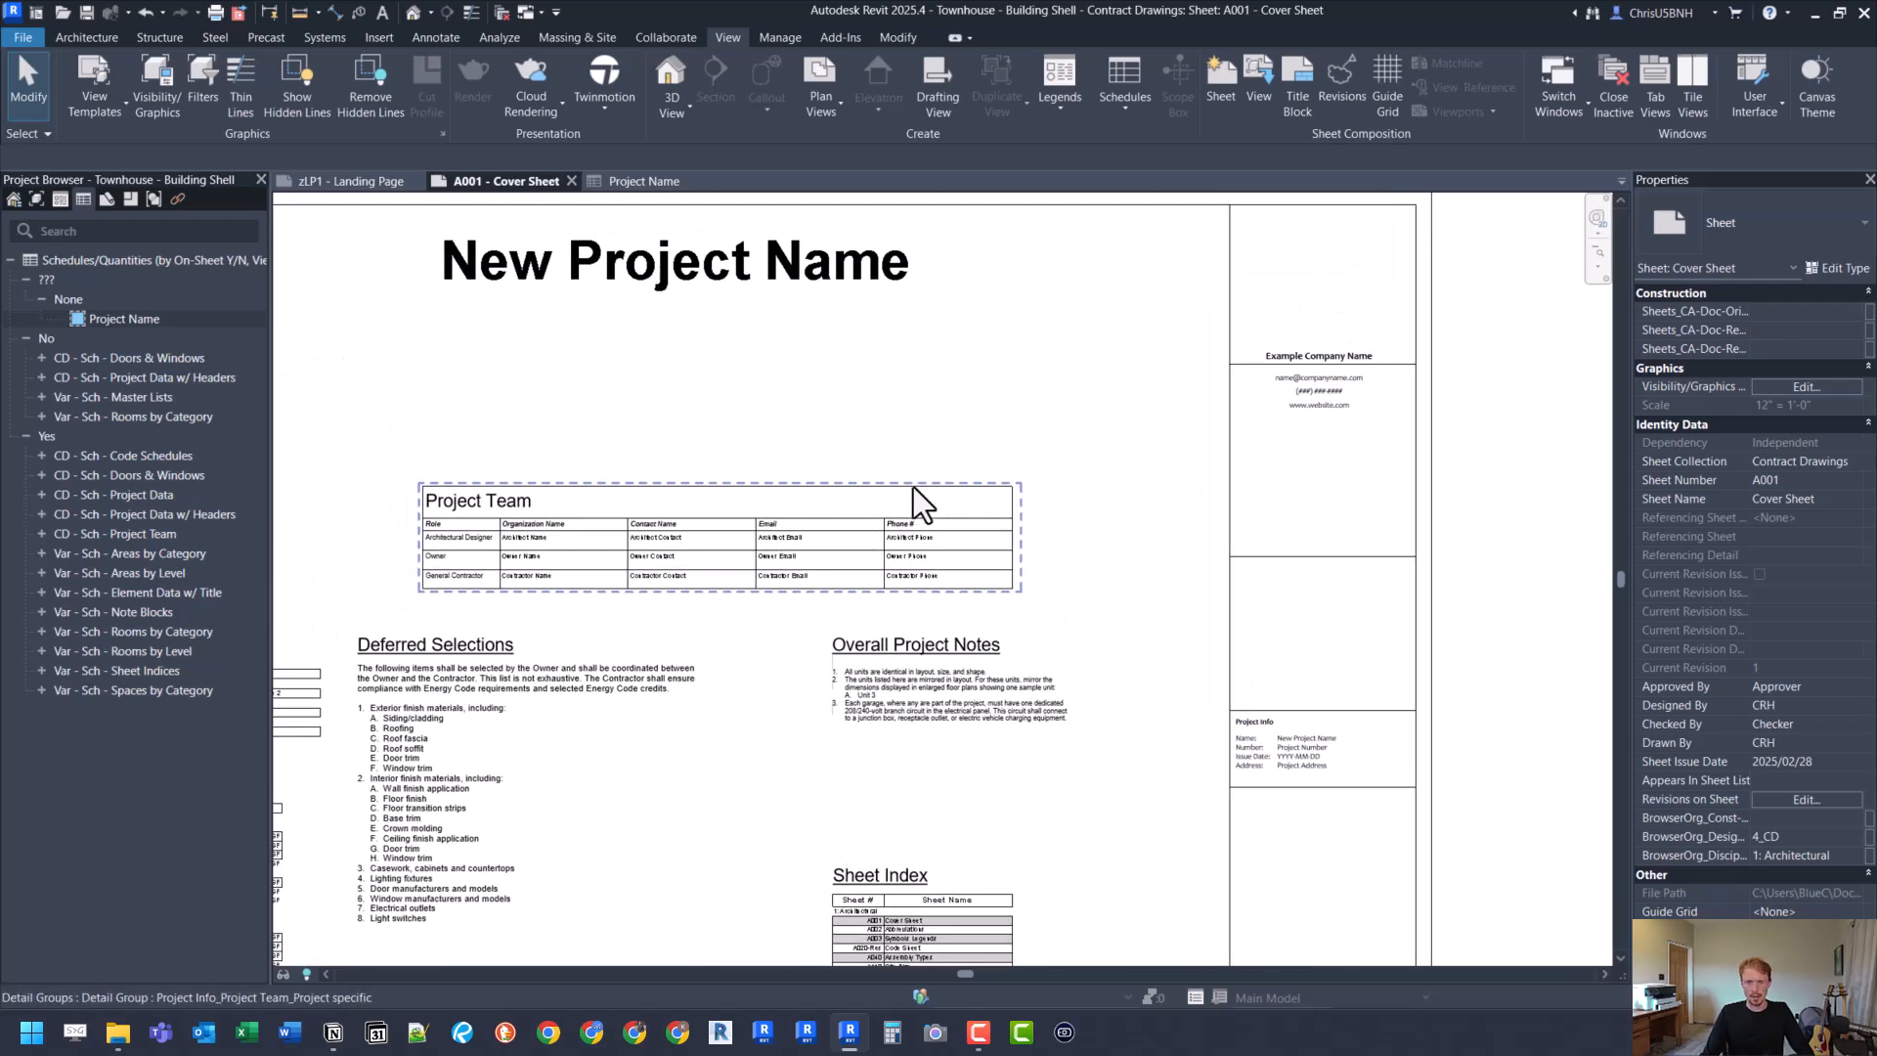
{"action": "left_click", "coordinate": [1310, 738]}
{"action": "left_click", "coordinate": [1304, 755]}
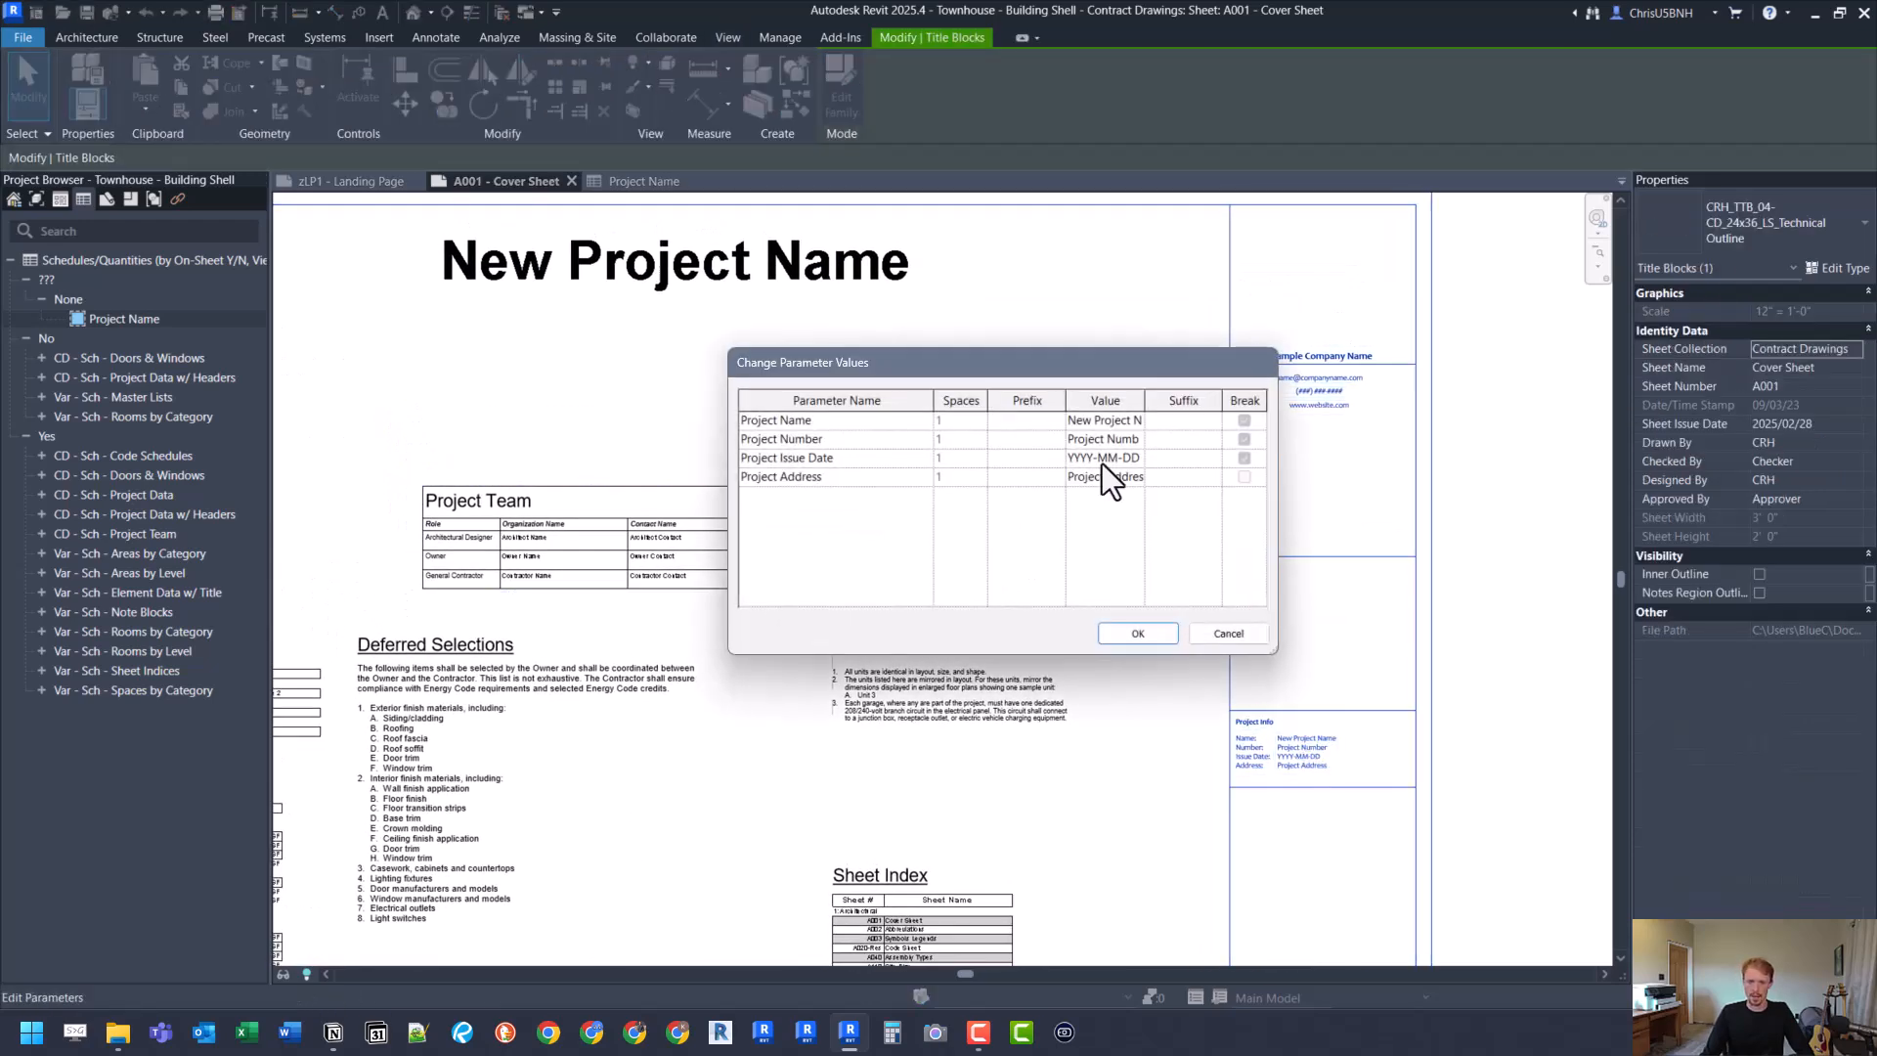
{"action": "type", "text": "E"}
{"action": "key", "text": "Return"}
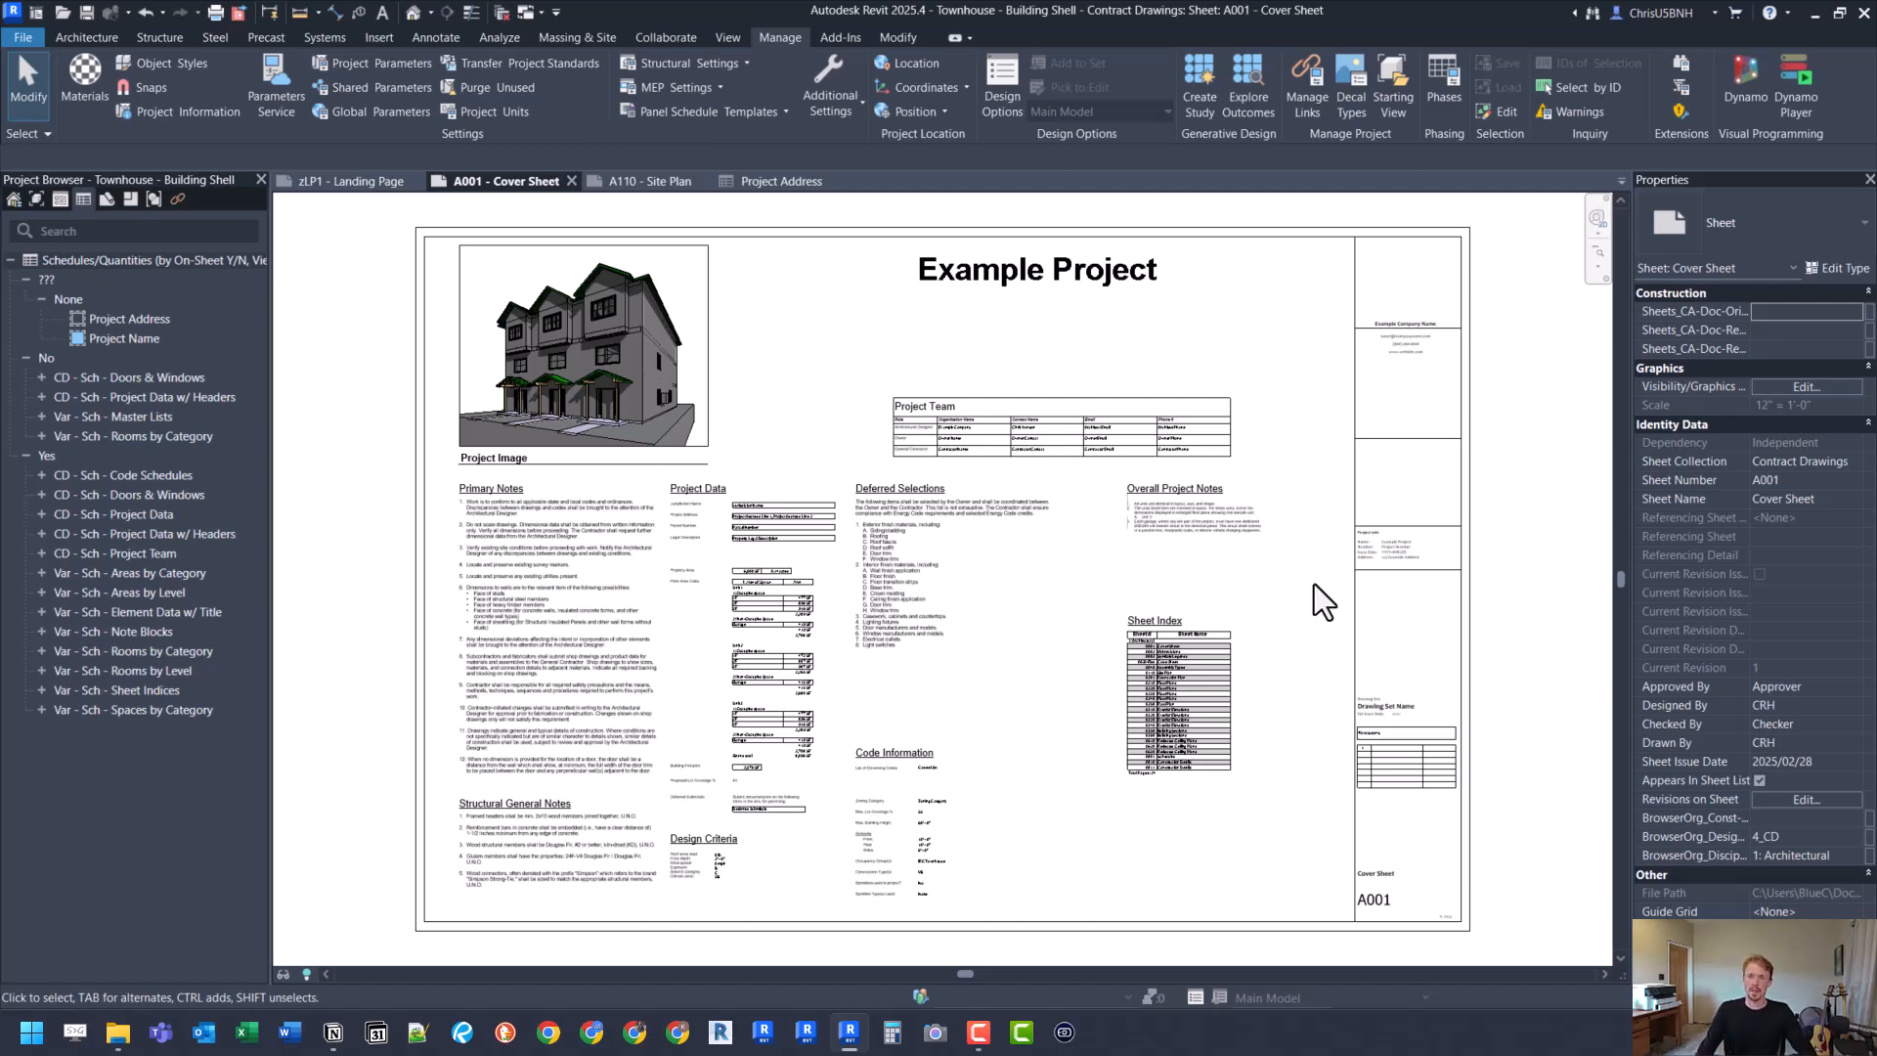
Step: Review the Project Information parameters and examine how the Code Information group on the cover sheet presents them
{"action": "left_click", "coordinate": [189, 112]}
{"action": "left_click_drag", "start_coordinate": [1232, 94], "coordinate": [1053, 94]}
{"action": "scroll", "coordinate": [1048, 489], "scroll_direction": "down", "scroll_amount": 15}
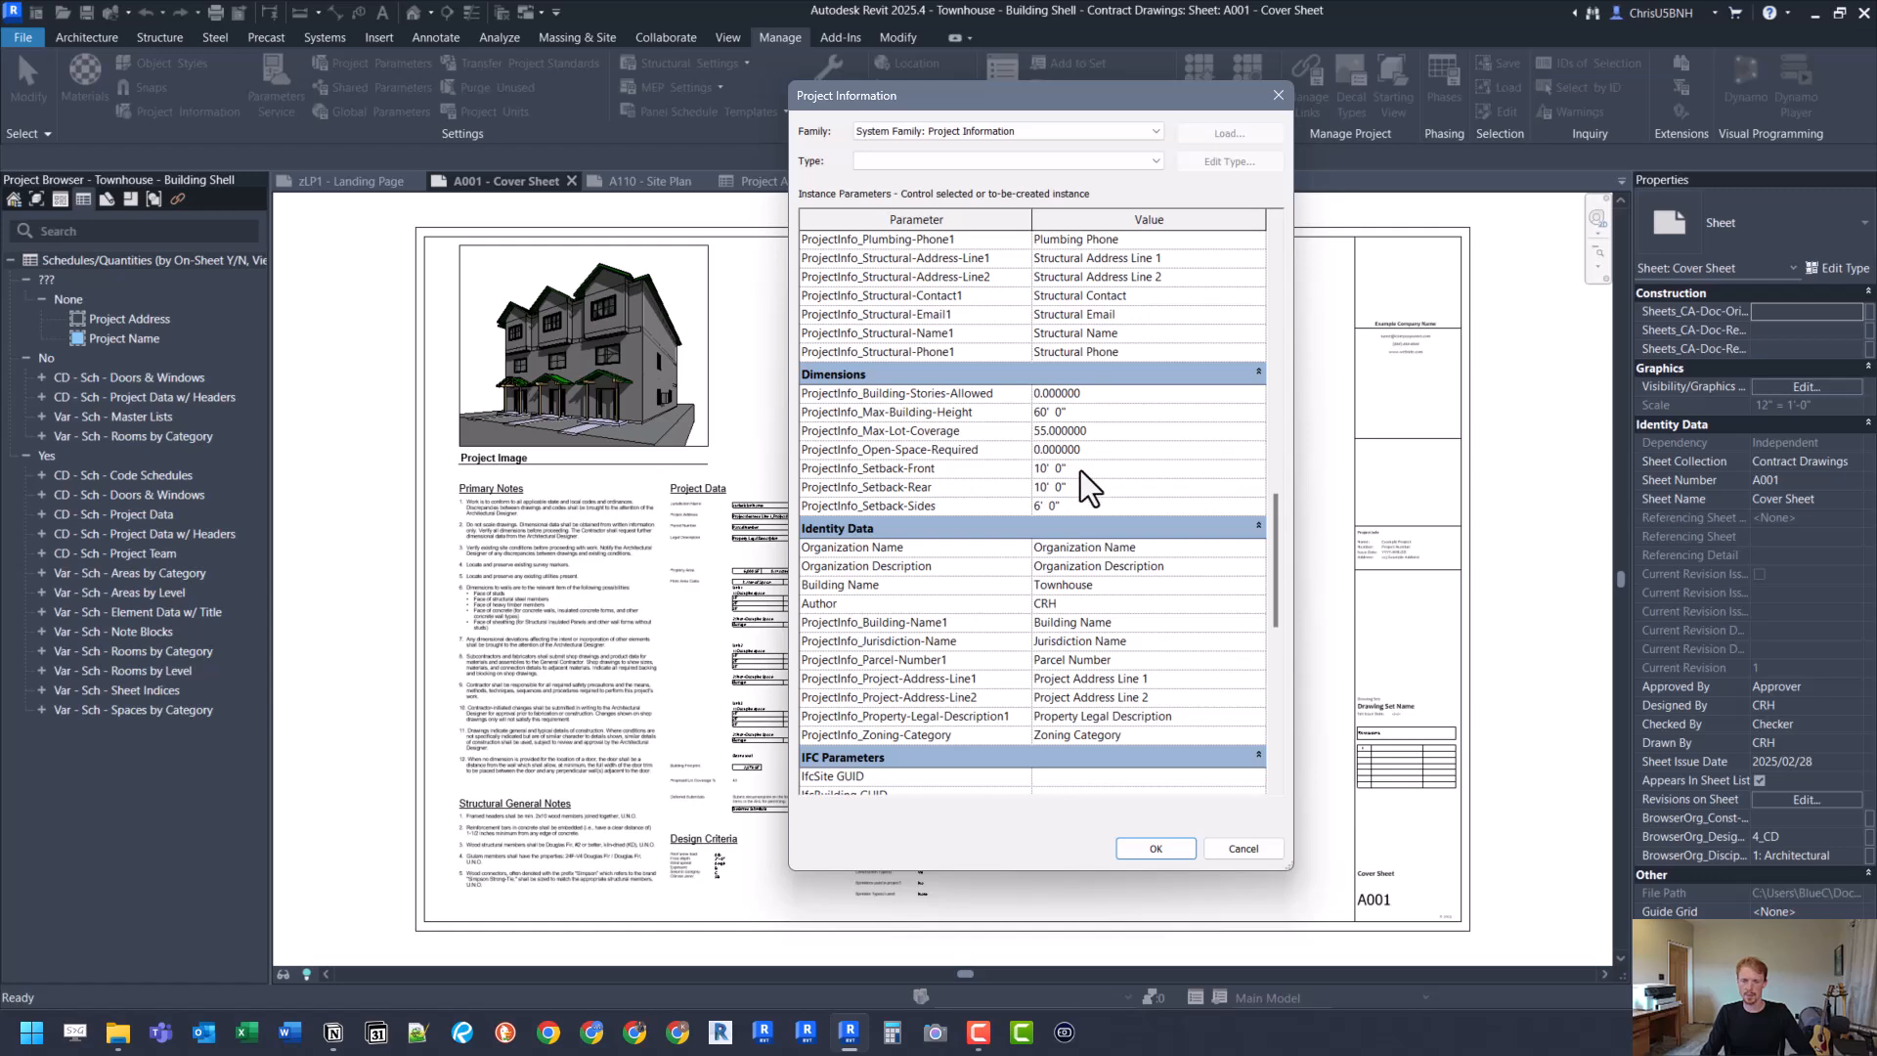
{"action": "left_click", "coordinate": [1154, 849]}
{"action": "scroll", "coordinate": [918, 896], "scroll_direction": "up", "scroll_amount": 5}
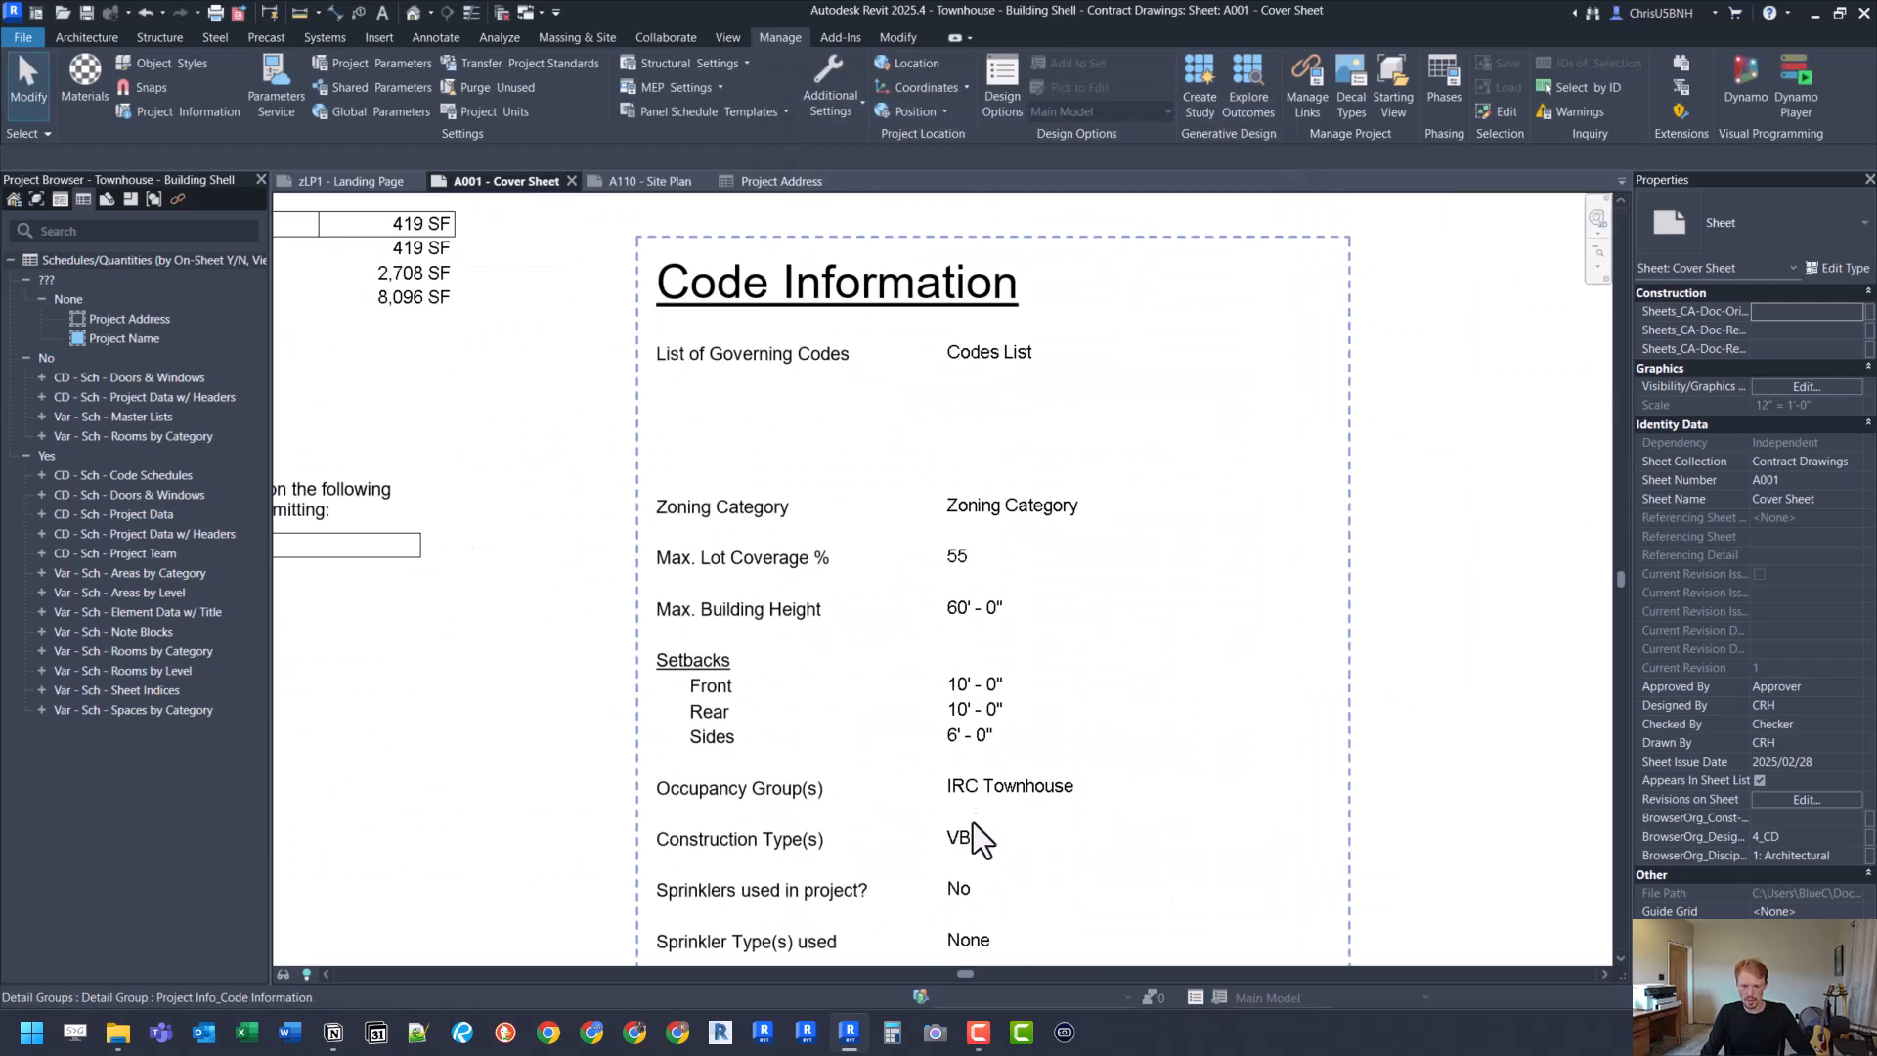
{"action": "scroll", "coordinate": [973, 847], "scroll_direction": "up", "scroll_amount": 1}
{"action": "middle_click_drag", "start_coordinate": [973, 847], "coordinate": [1005, 695]}
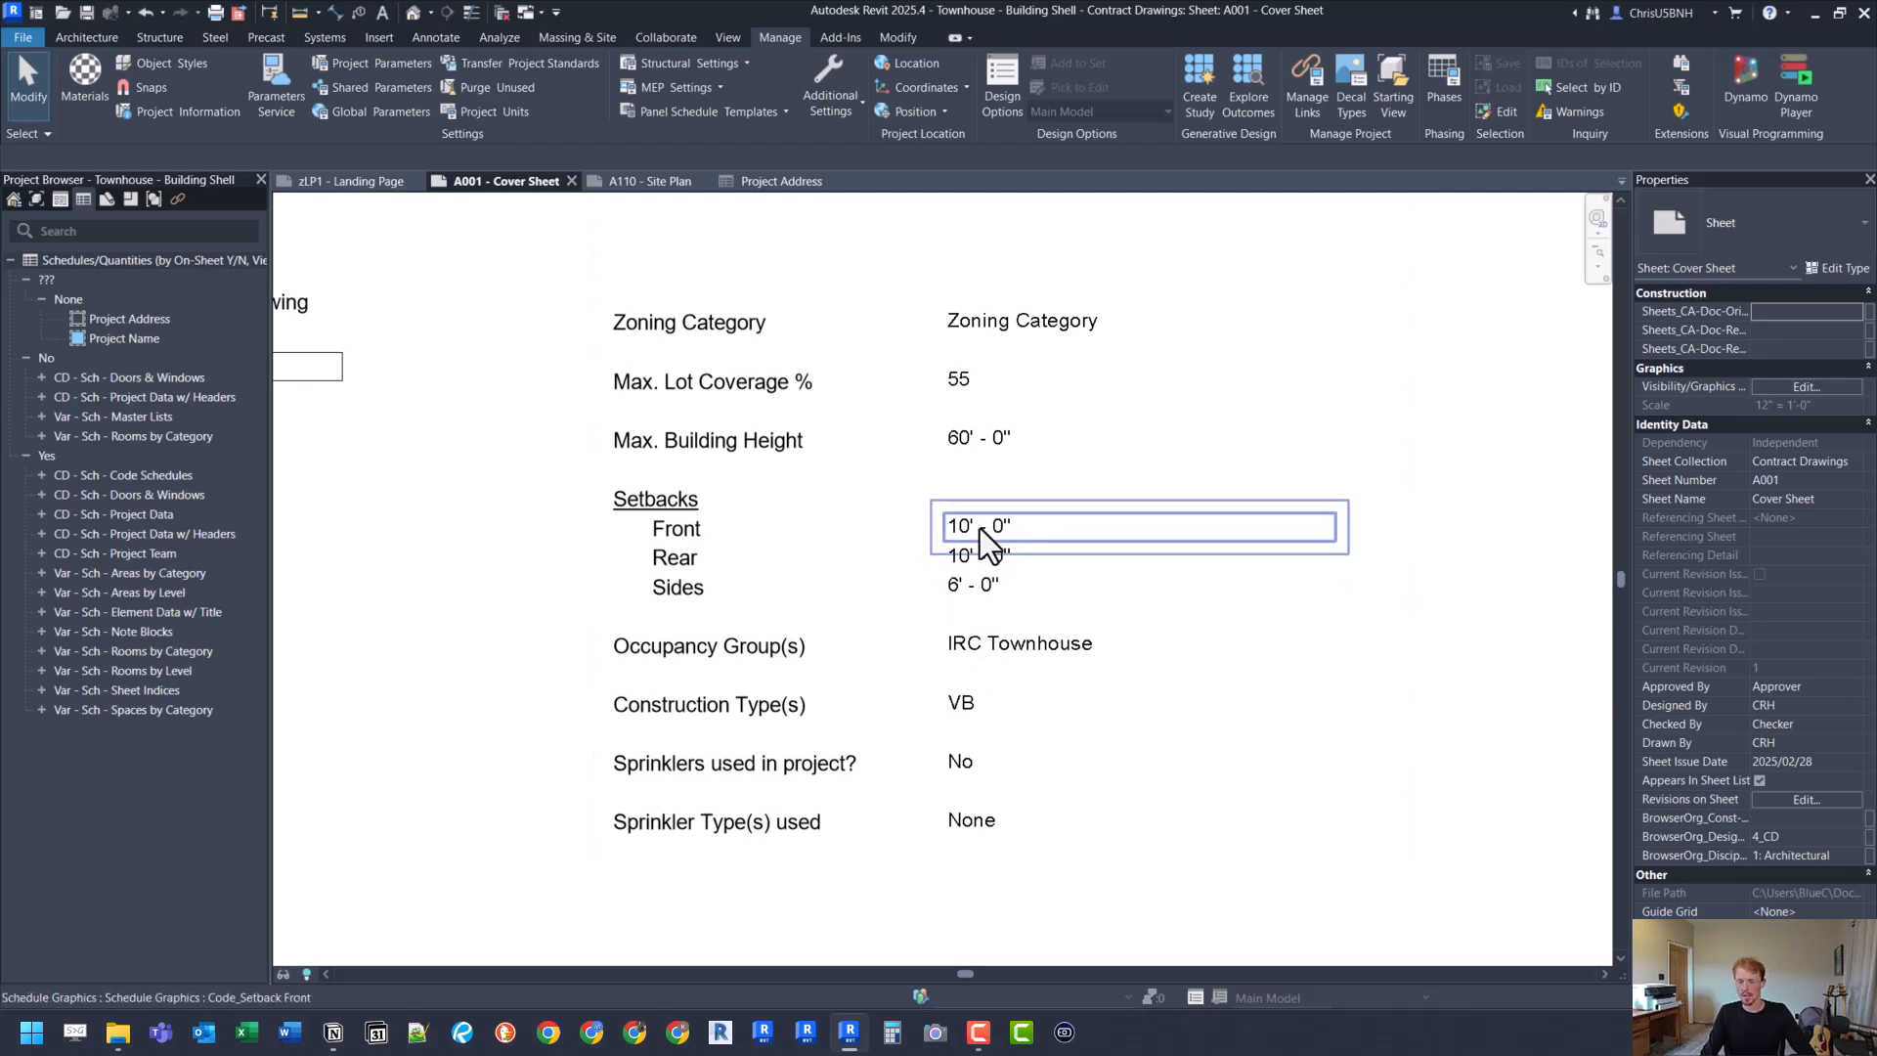
{"action": "scroll", "coordinate": [980, 528], "scroll_direction": "down", "scroll_amount": 3}
{"action": "left_click", "coordinate": [972, 286]}
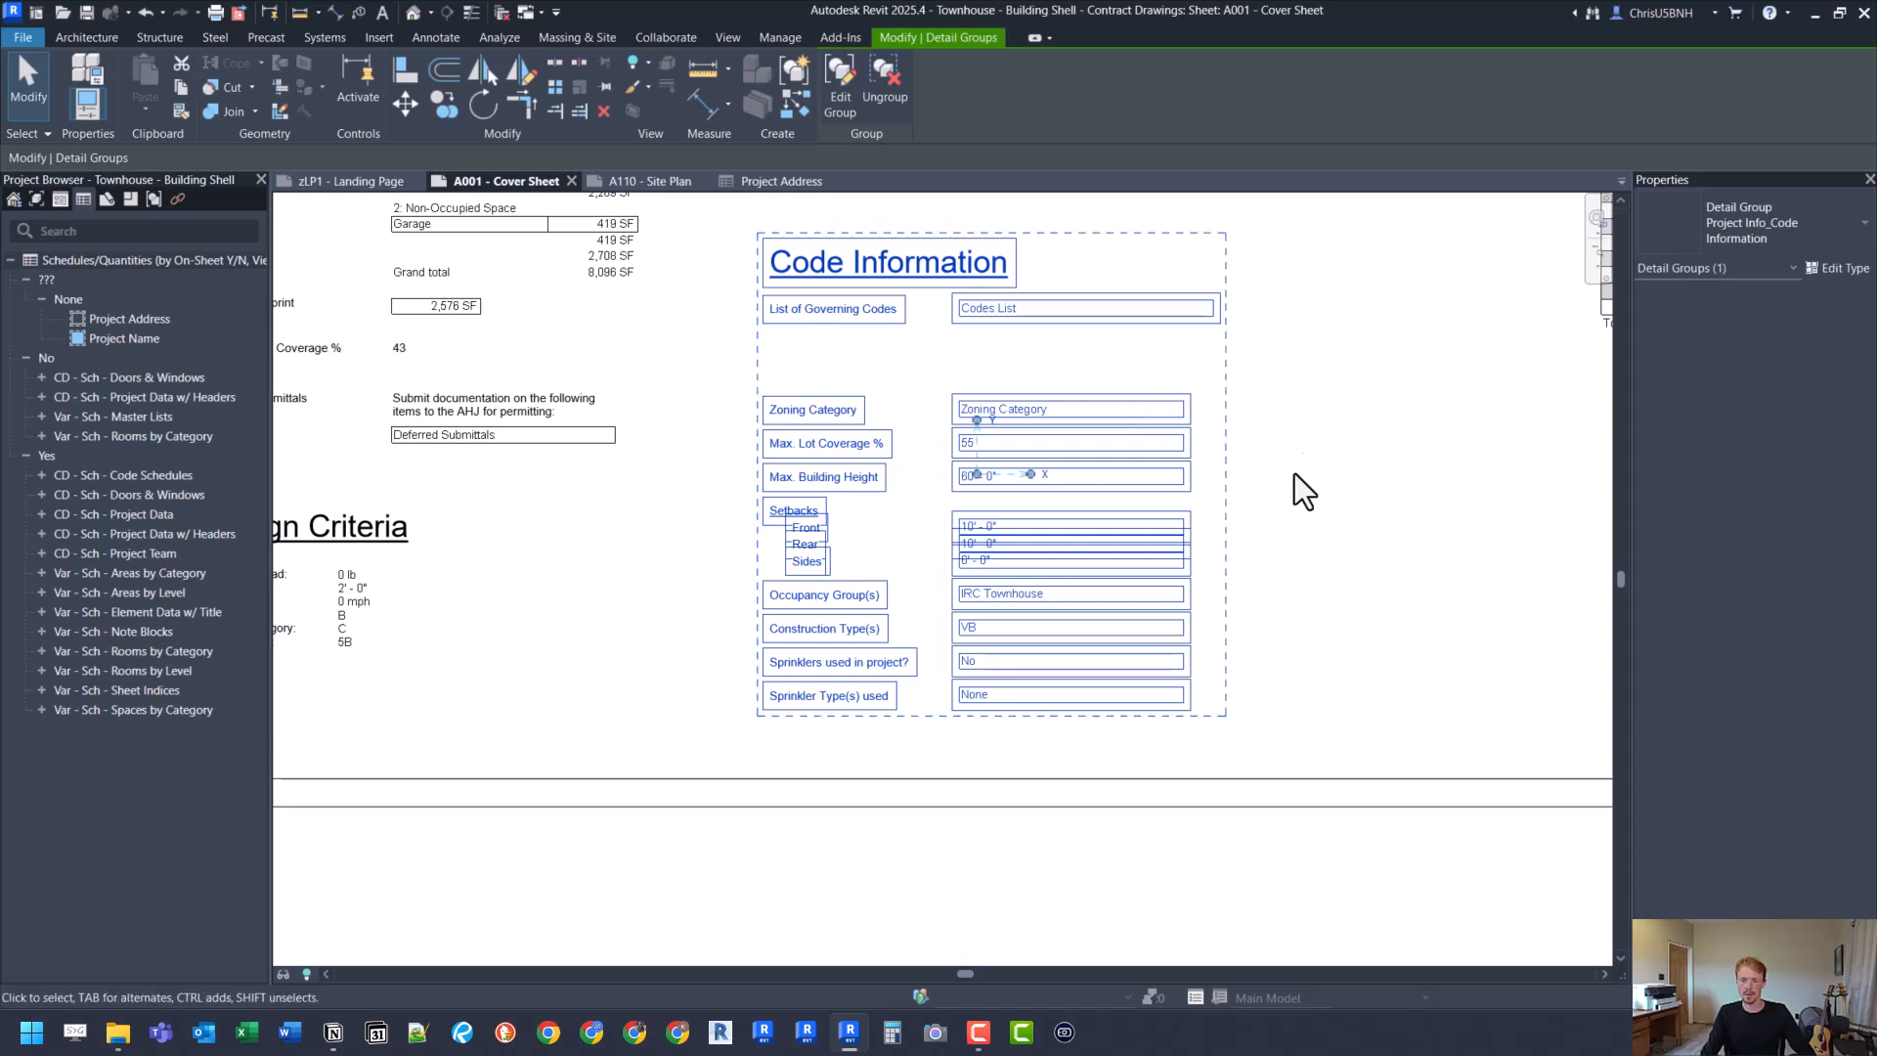
{"action": "left_click", "coordinate": [1320, 437]}
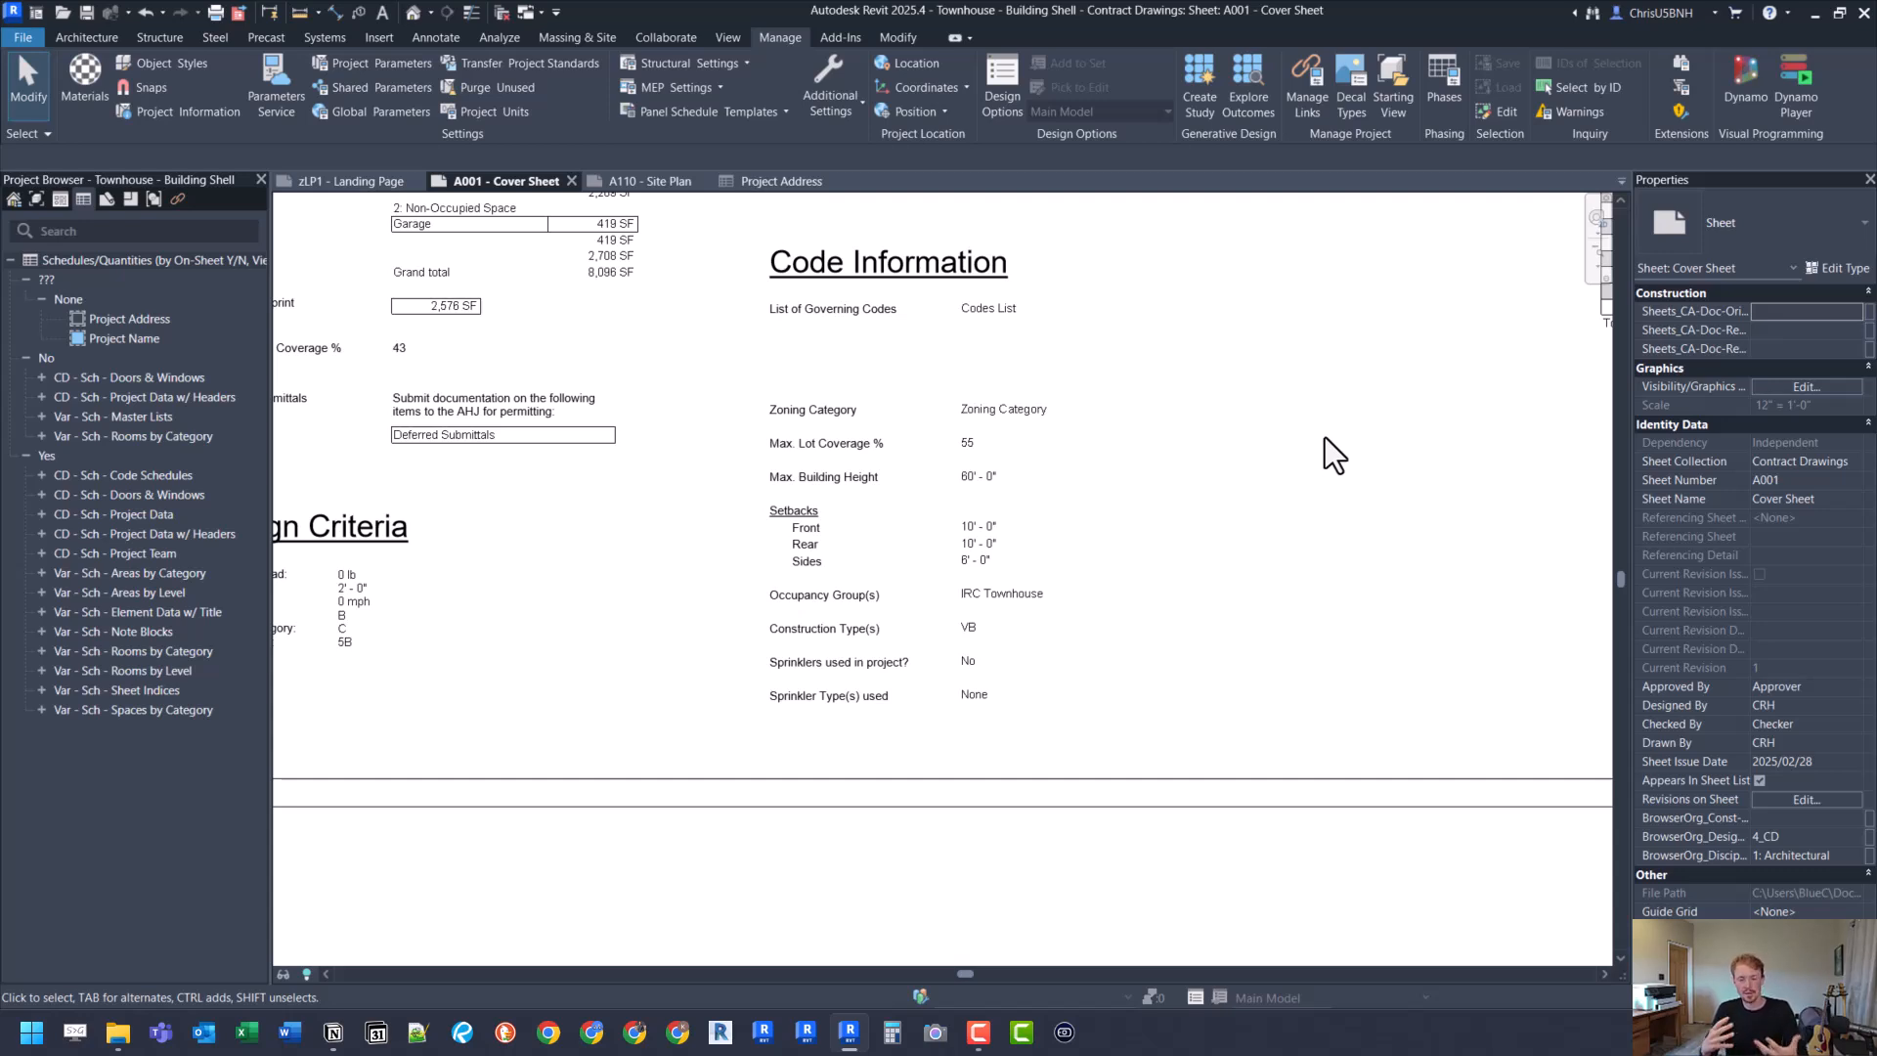
{"action": "left_click", "coordinate": [1017, 303]}
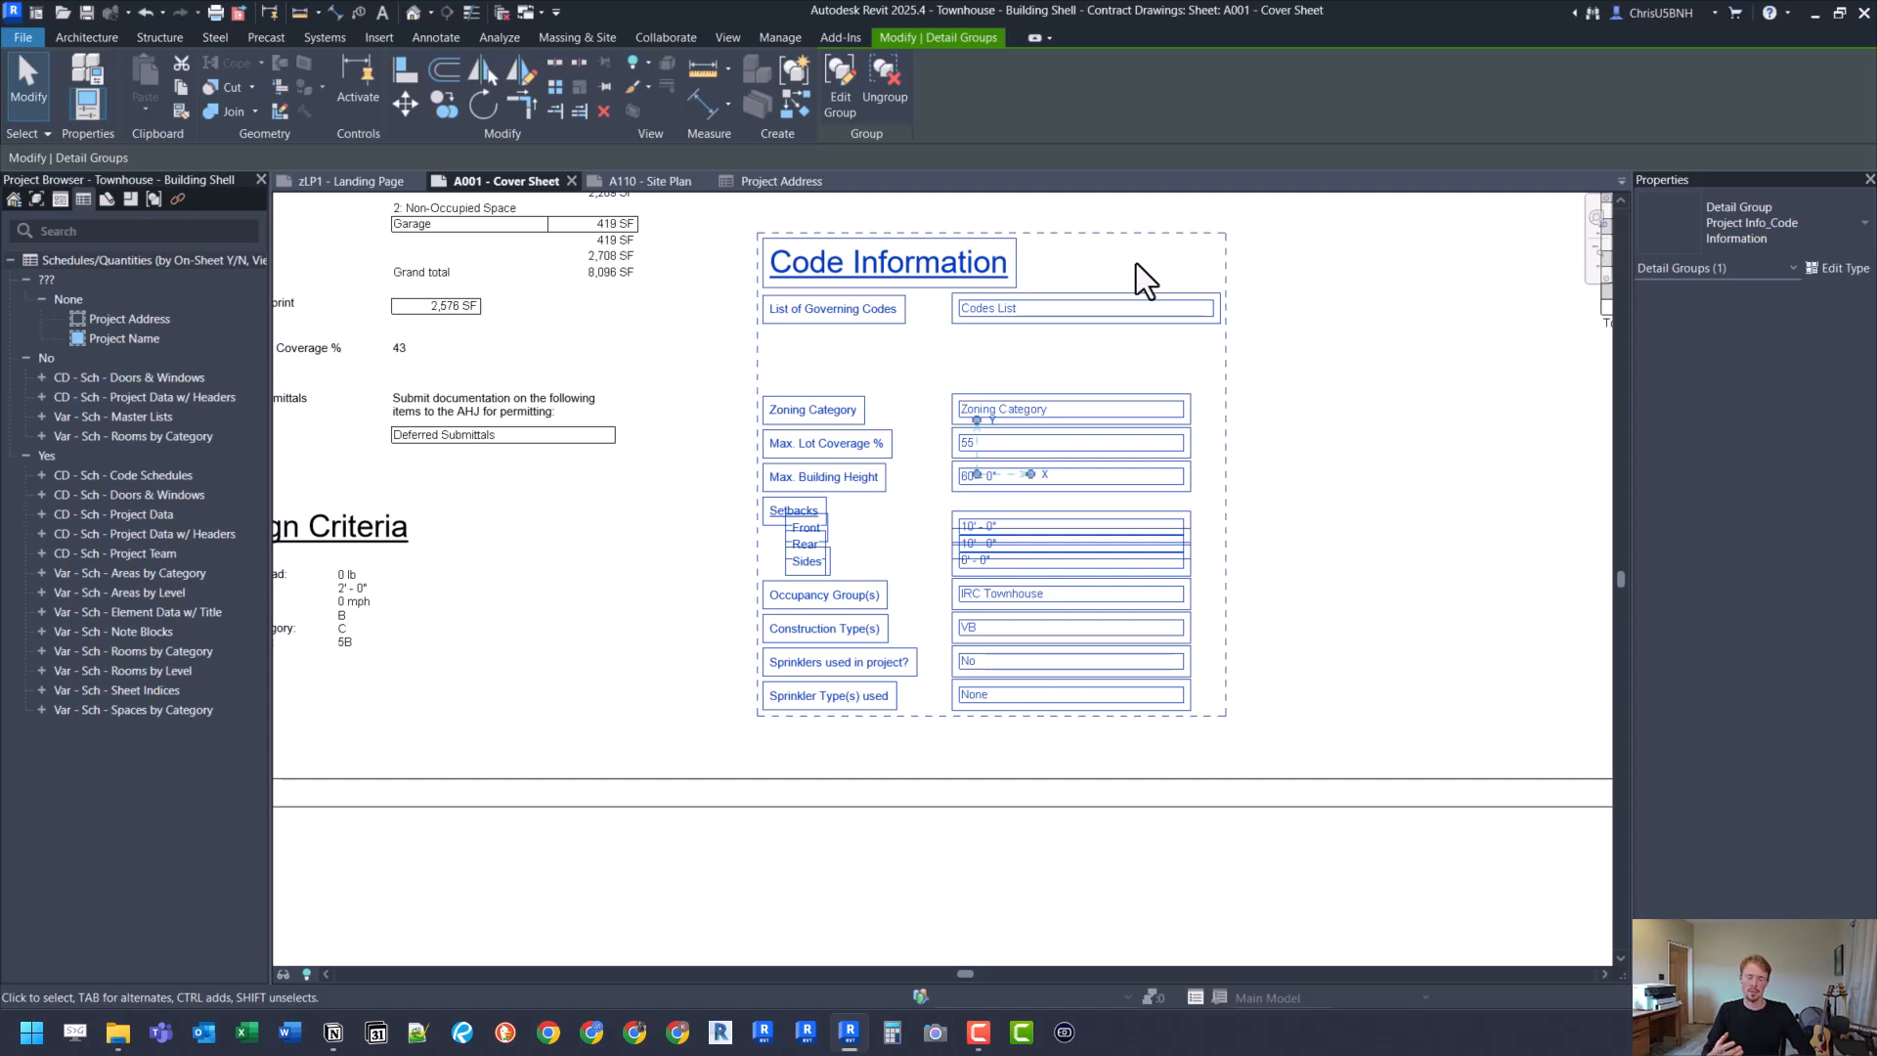
Step: Open the A110 - Site Plan sheet and dismiss the save reminder without saving
{"action": "left_click", "coordinate": [1276, 352]}
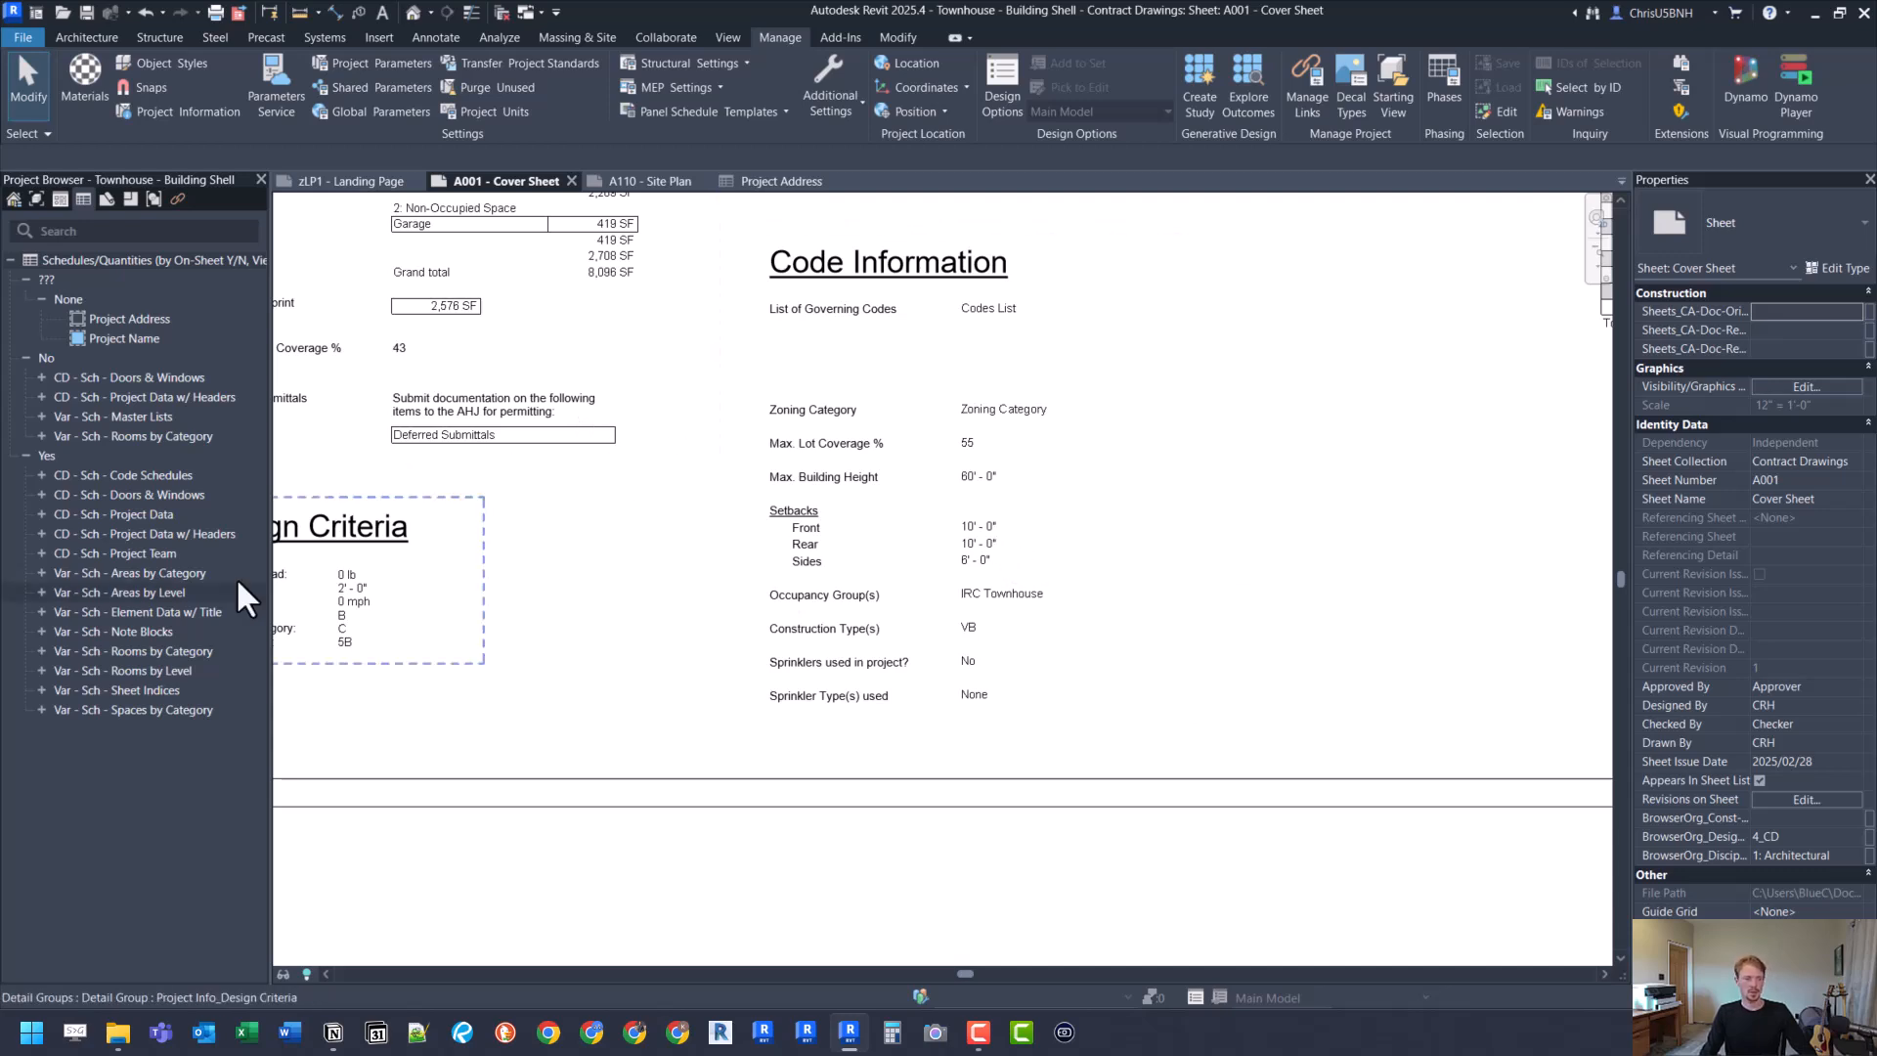
{"action": "left_click", "coordinate": [107, 199]}
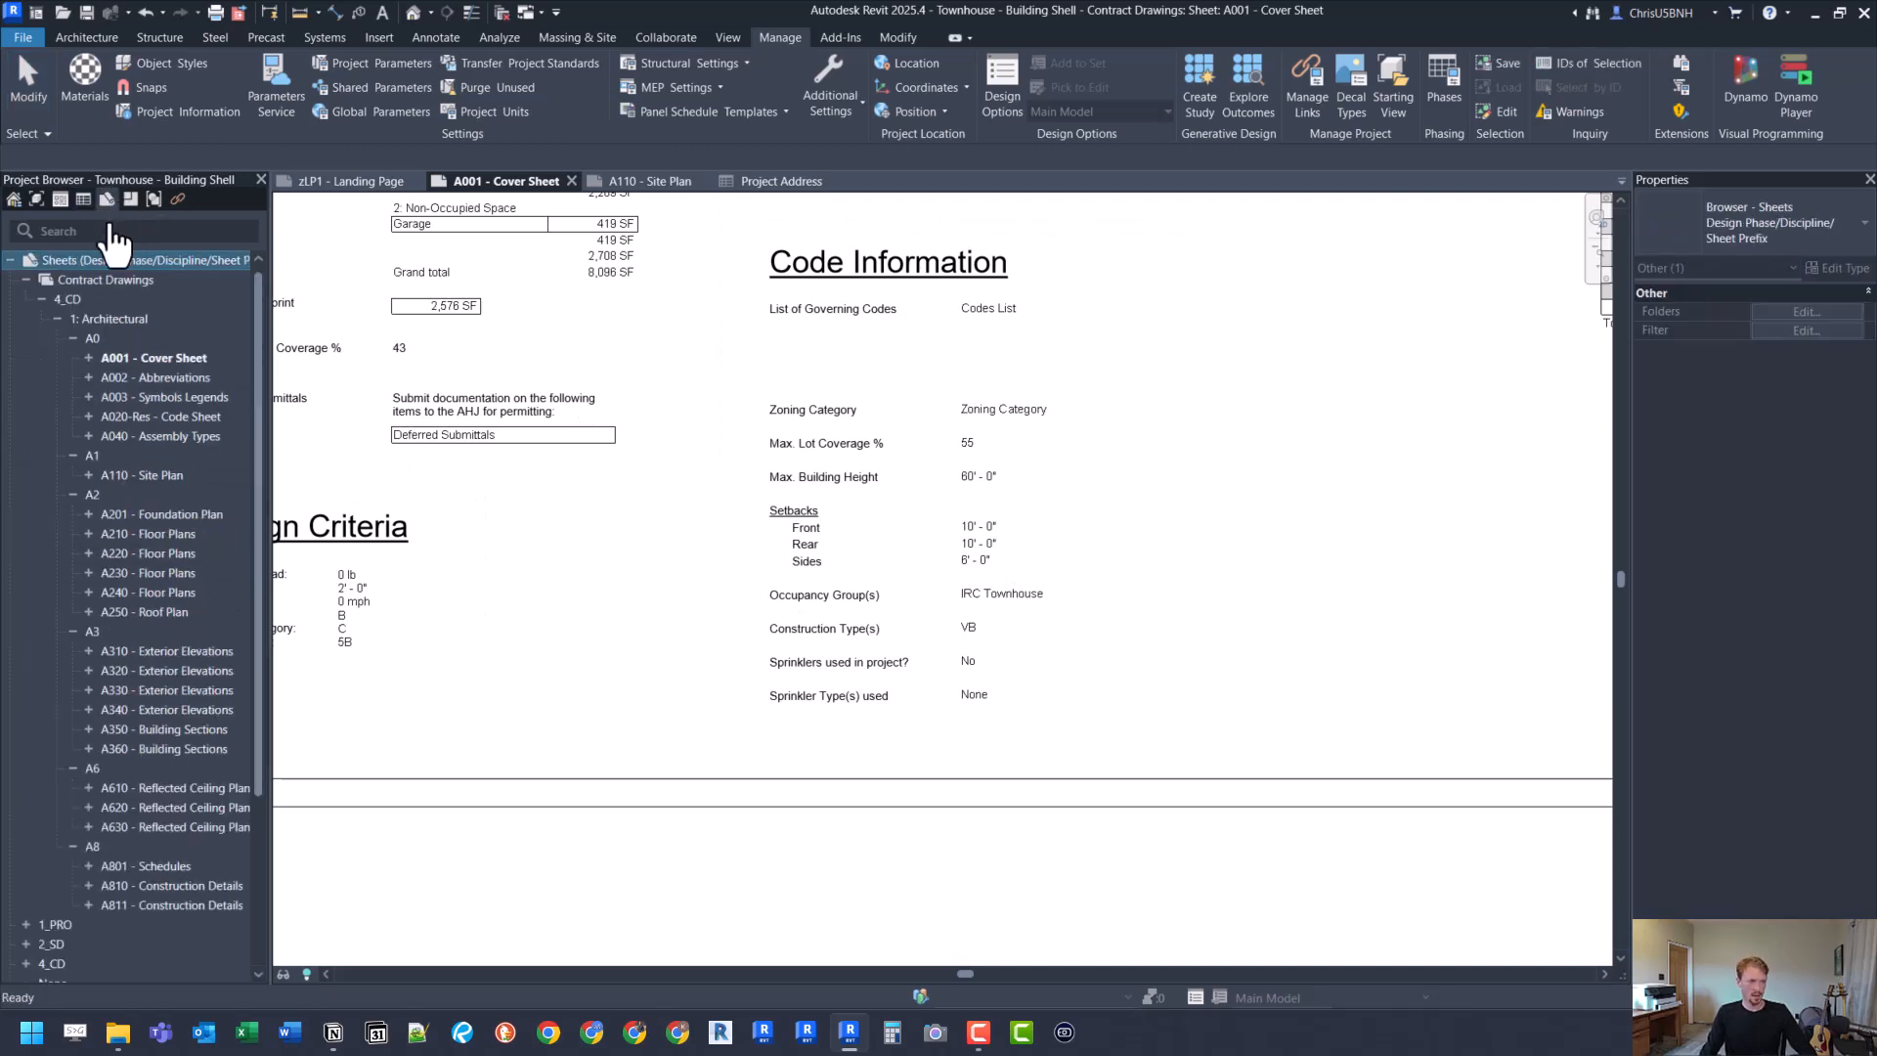
{"action": "double_click", "coordinate": [162, 473]}
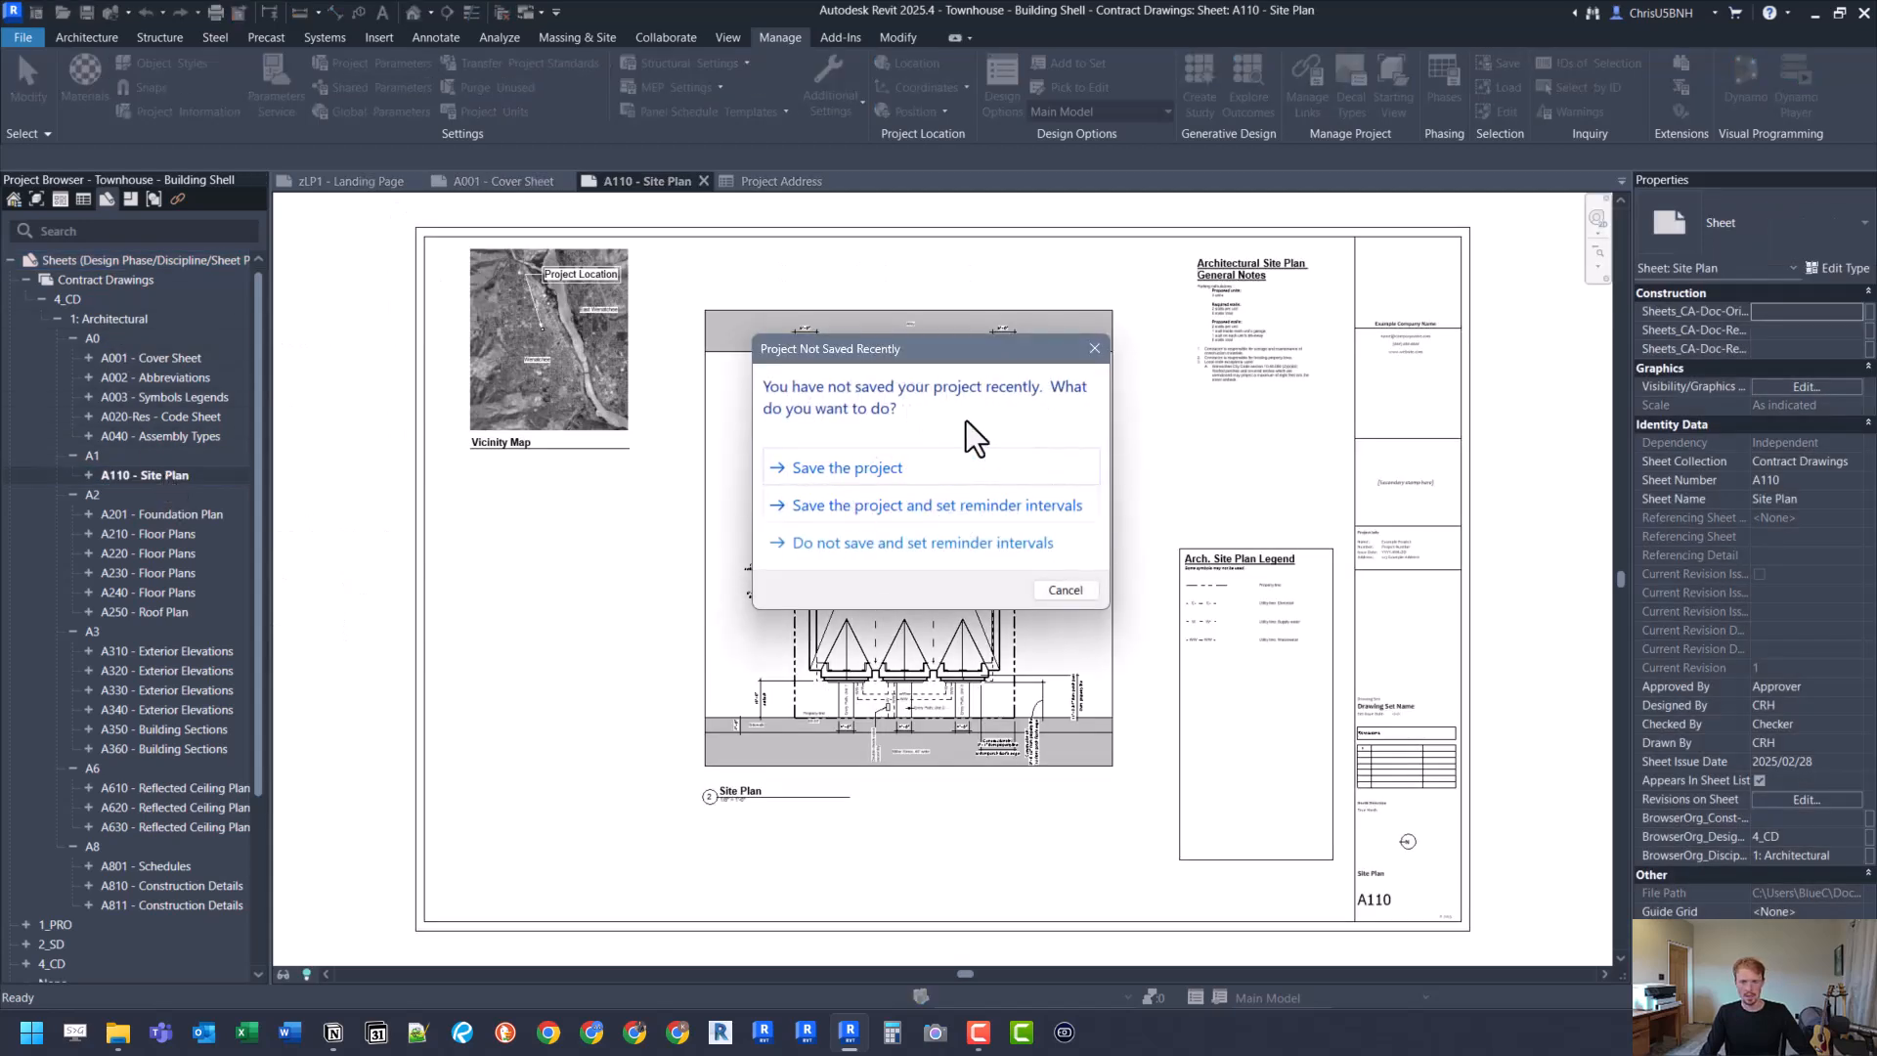
{"action": "left_click", "coordinate": [1095, 346]}
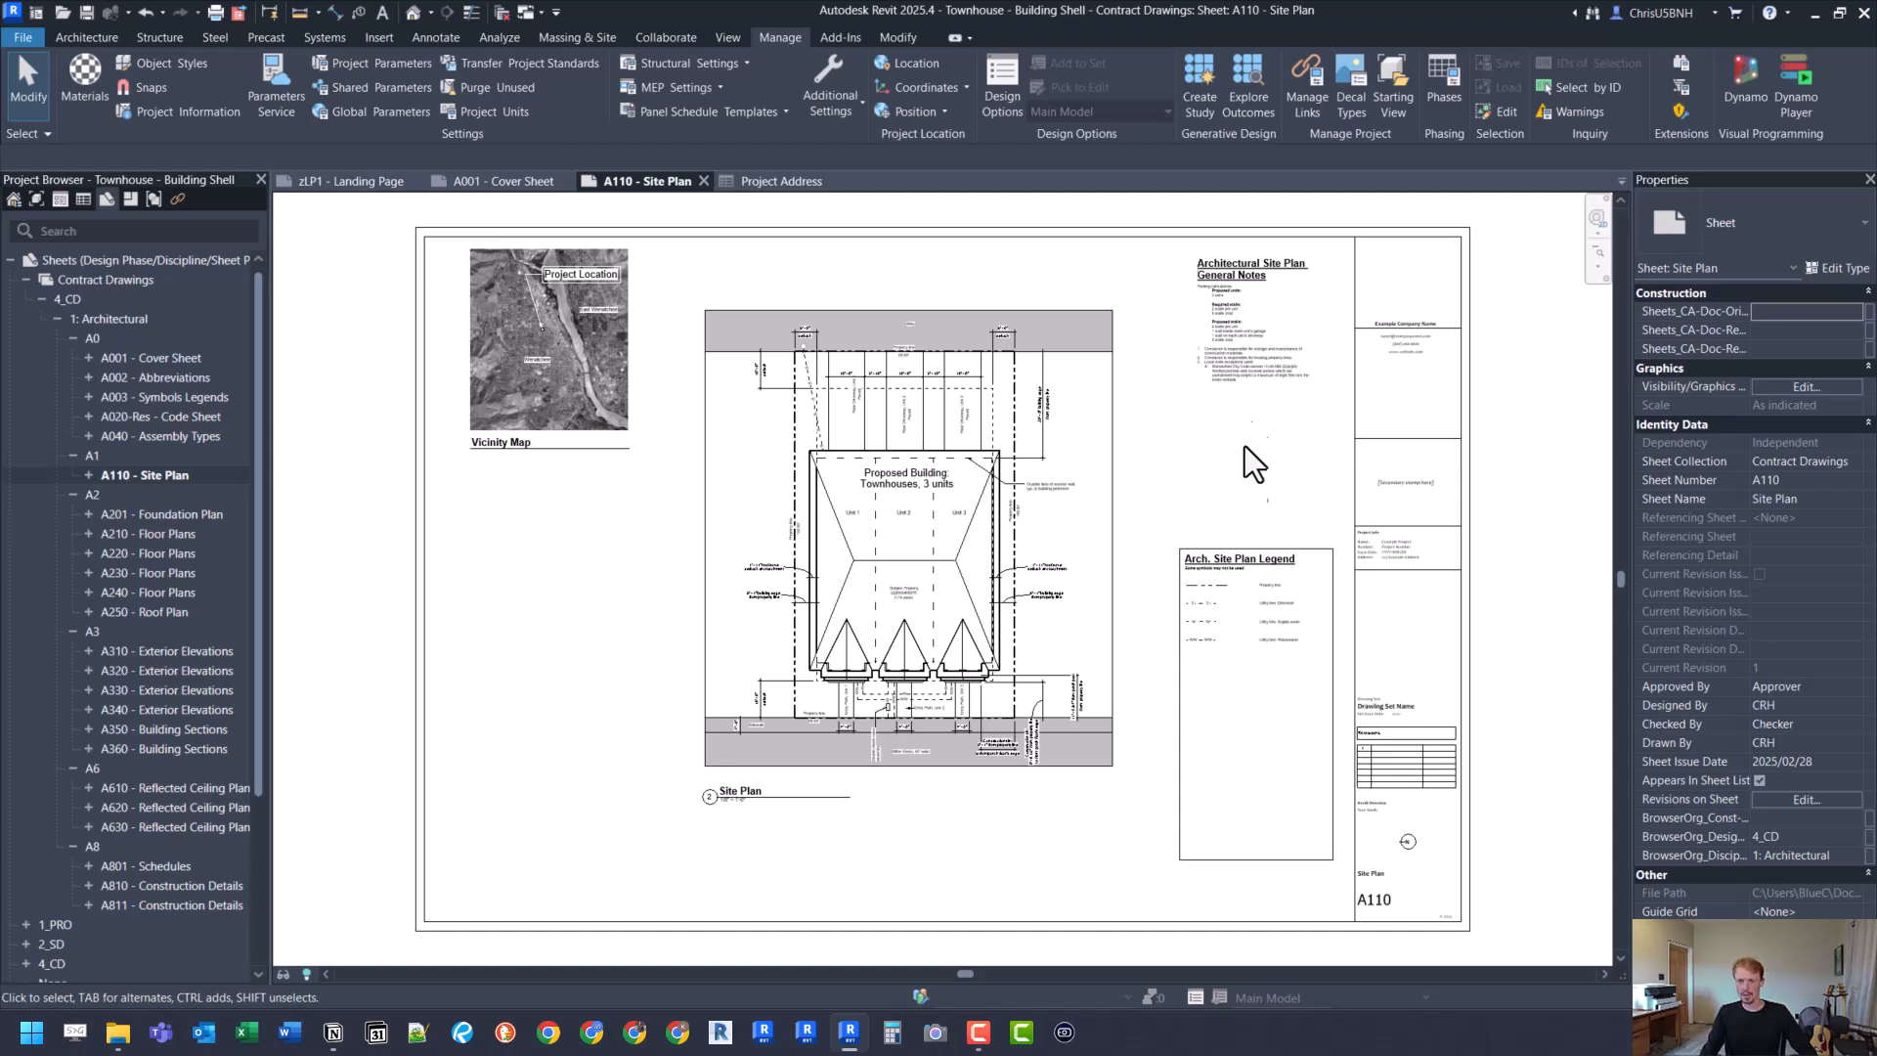
Step: Place the Code_Setback Front, Rear and Sides schedules in a column below the Architectural Site Plan General Notes
{"action": "scroll", "coordinate": [141, 706], "scroll_direction": "up", "scroll_amount": 10}
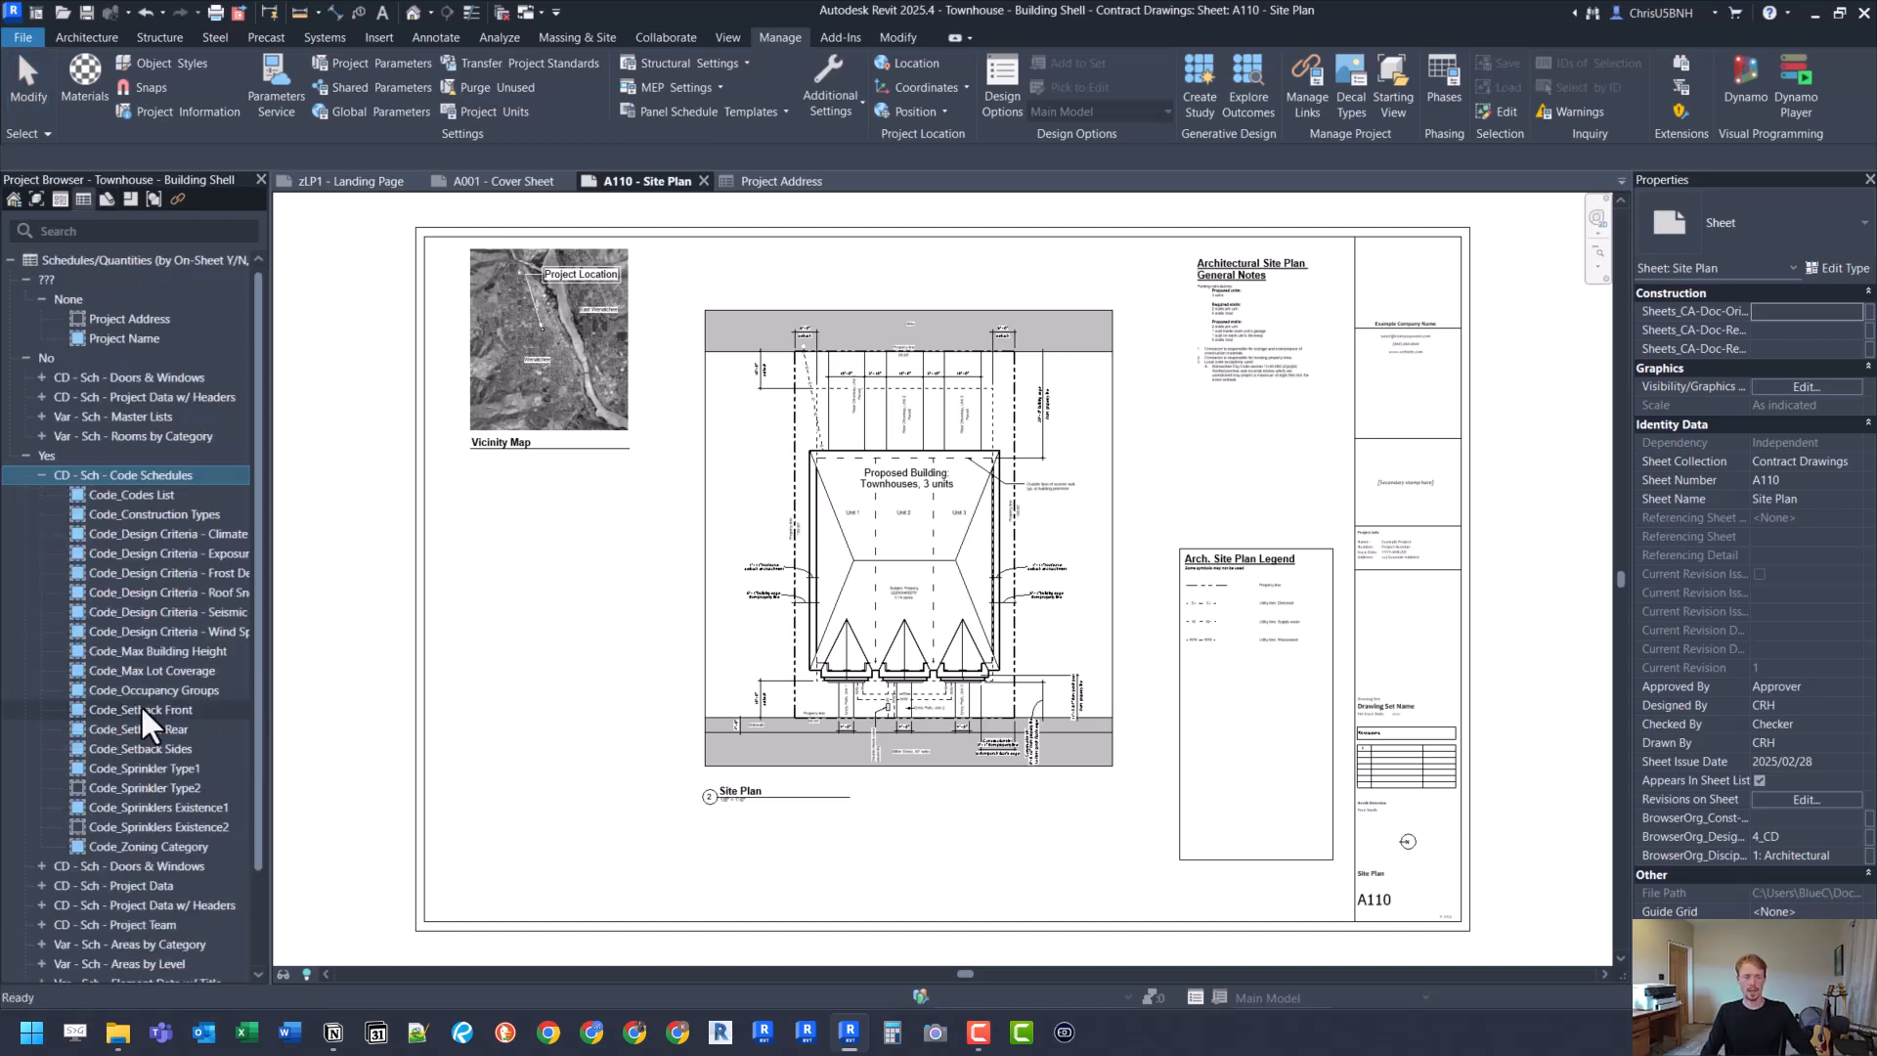
{"action": "left_click_drag", "start_coordinate": [140, 706], "coordinate": [1223, 434]}
{"action": "scroll", "coordinate": [1230, 409], "scroll_direction": "up", "scroll_amount": 5}
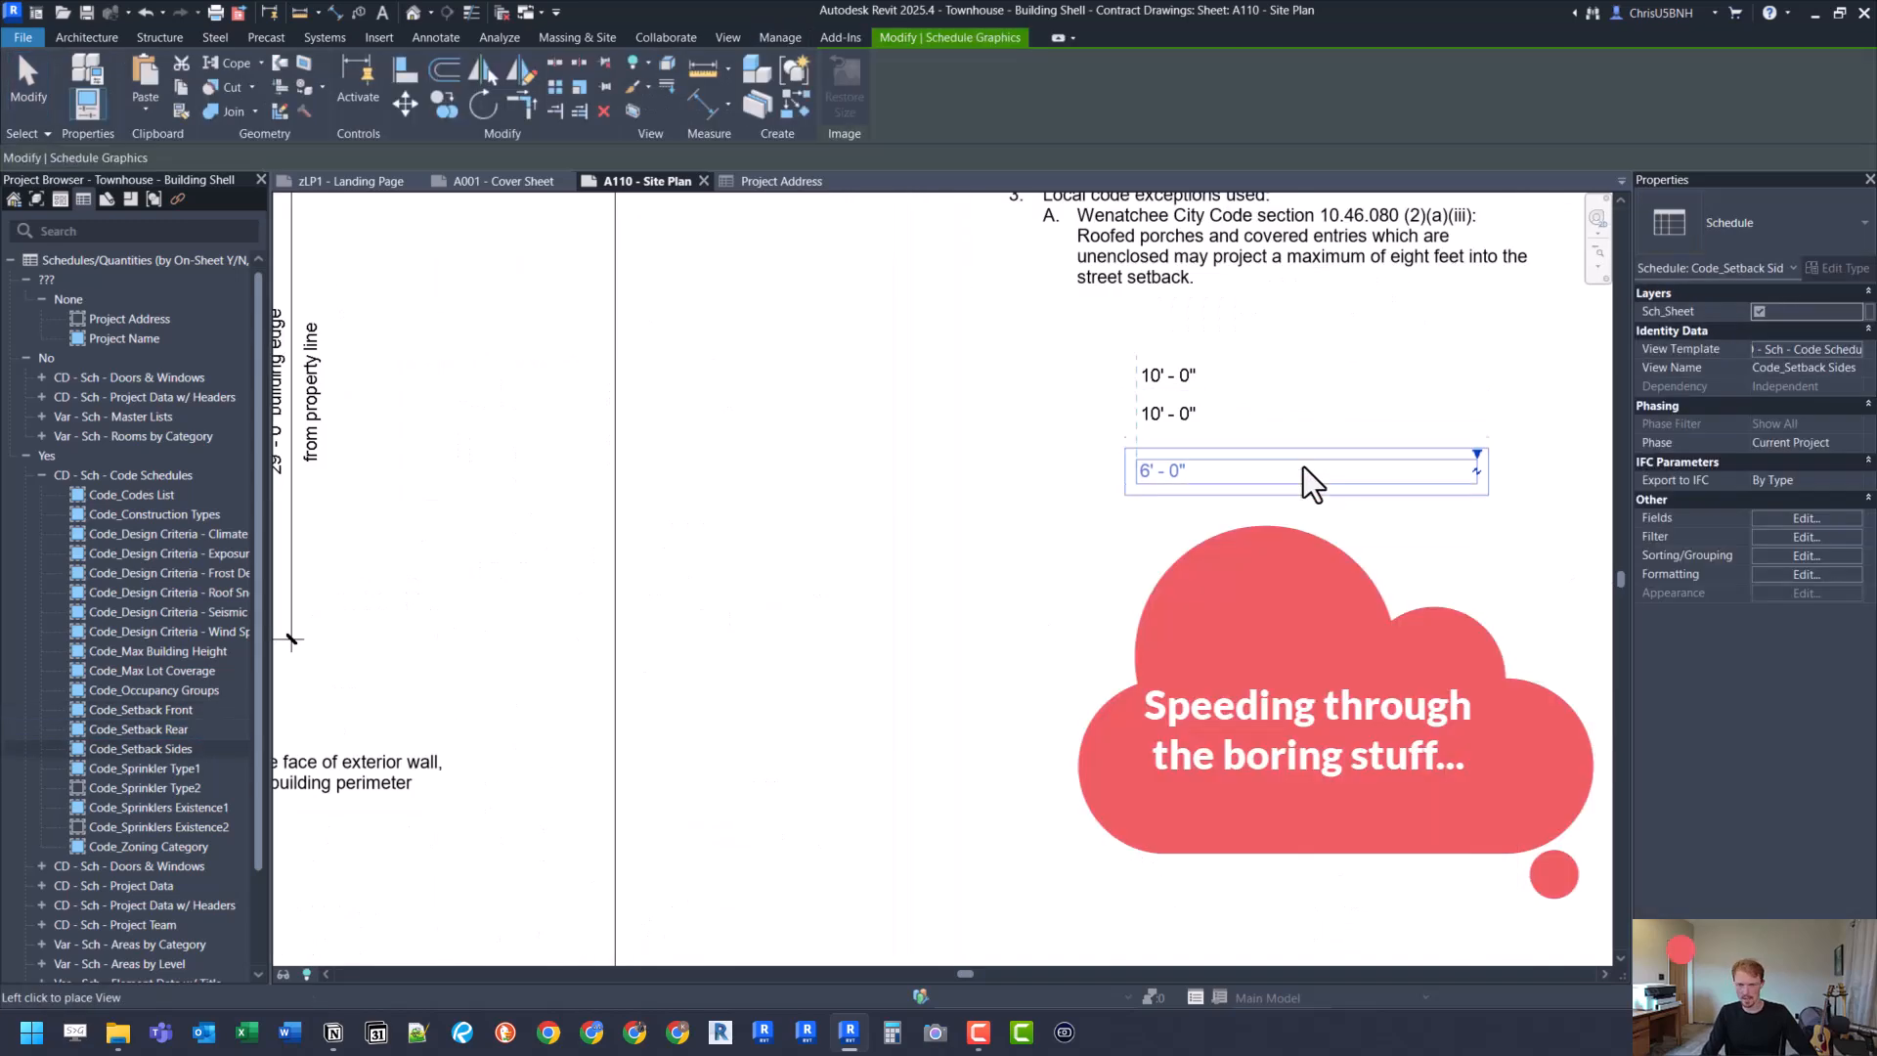
{"action": "left_click", "coordinate": [1305, 442]}
{"action": "key", "text": "Escape"}
Step: Move the setback schedules on the site plan sheet so they stack closely in an evenly spaced, aligned column
{"action": "middle_click_drag", "start_coordinate": [1101, 375], "coordinate": [730, 478]}
{"action": "left_click", "coordinate": [789, 517]}
{"action": "key", "text": "m"}
{"action": "key", "text": "v"}
{"action": "left_click", "coordinate": [762, 466]}
{"action": "left_click", "coordinate": [762, 509]}
{"action": "scroll", "coordinate": [769, 507], "scroll_direction": "up", "scroll_amount": 3}
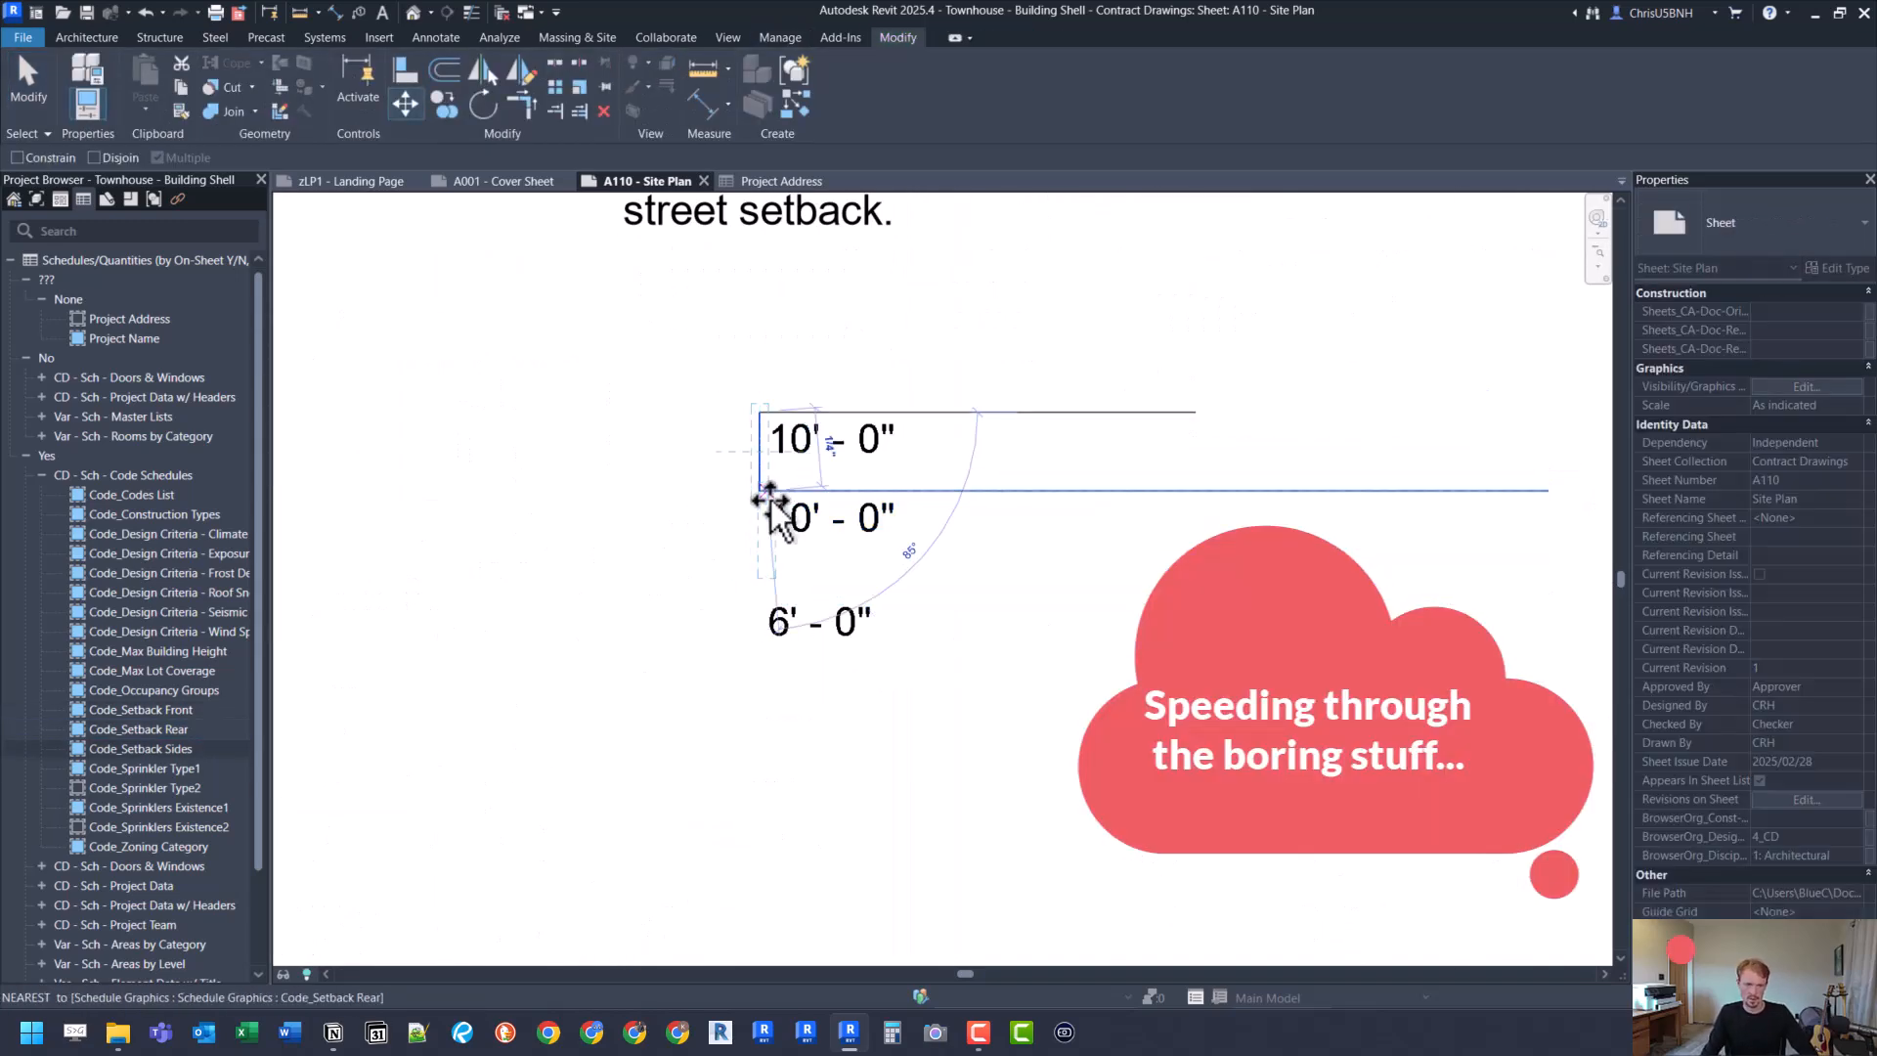
{"action": "left_click", "coordinate": [770, 493]}
{"action": "scroll", "coordinate": [811, 597], "scroll_direction": "down", "scroll_amount": 3}
Step: Add a text note reading "Setback Front" beside the front setback value
{"action": "middle_click_drag", "start_coordinate": [811, 597], "coordinate": [848, 588]}
{"action": "key", "text": "t"}
{"action": "key", "text": "x"}
{"action": "left_click", "coordinate": [1751, 225]}
{"action": "left_click", "coordinate": [1702, 338]}
{"action": "left_click", "coordinate": [784, 547]}
{"action": "type", "text": "Setback Front"}
{"action": "left_click", "coordinate": [929, 526]}
Step: Copy the "Setback Front" label to the two rows below and change the copies to "Setback Rear" and "Setback Sides"
{"action": "scroll", "coordinate": [869, 576], "scroll_direction": "up", "scroll_amount": 2}
{"action": "left_click", "coordinate": [804, 519]}
{"action": "key", "text": "c"}
{"action": "key", "text": "o"}
{"action": "double_click", "coordinate": [942, 601]}
{"action": "type", "text": "Rear"}
{"action": "double_click", "coordinate": [962, 657]}
{"action": "type", "text": "Sides"}
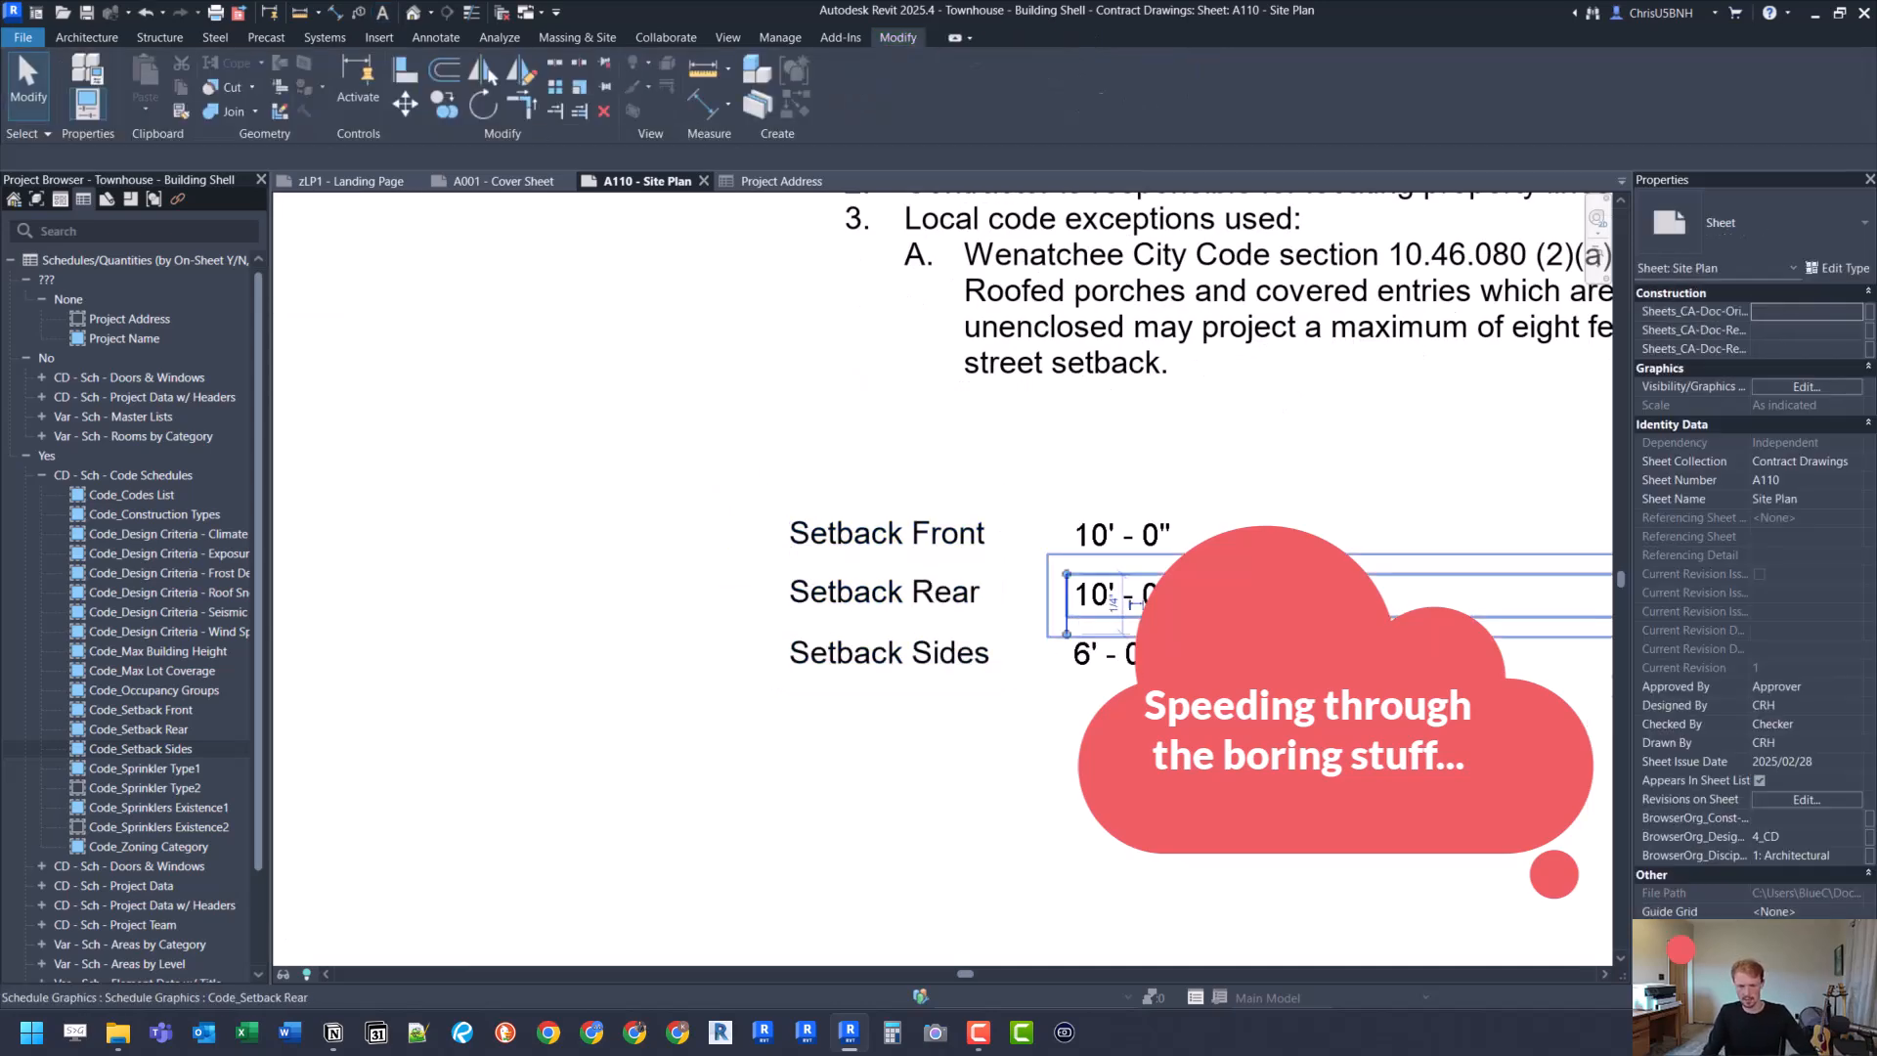
Step: Group the three setback labels and their schedules as a detail group named "Setback Info"
{"action": "left_click_drag", "start_coordinate": [1111, 729], "coordinate": [904, 509]}
{"action": "right_click", "coordinate": [909, 533]}
{"action": "key", "text": "Escape"}
{"action": "left_click", "coordinate": [773, 90]}
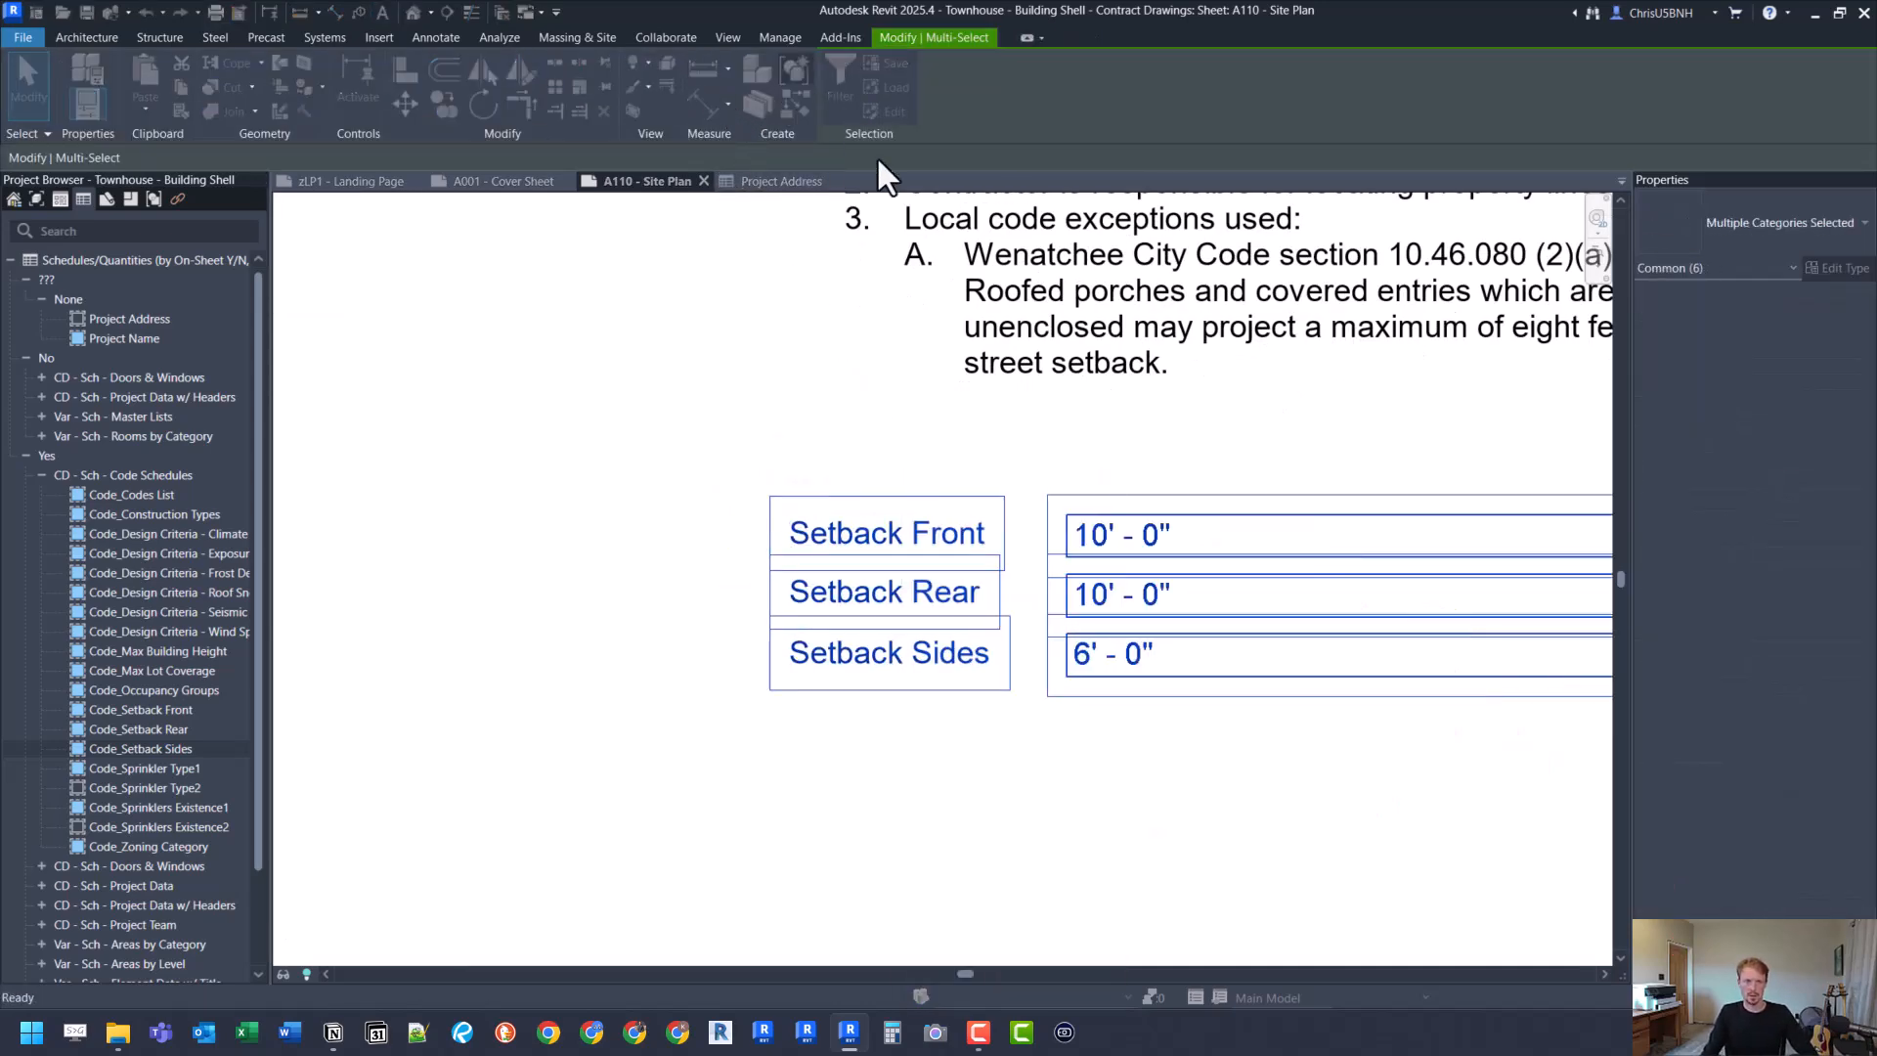
{"action": "type", "text": "Setback Info"}
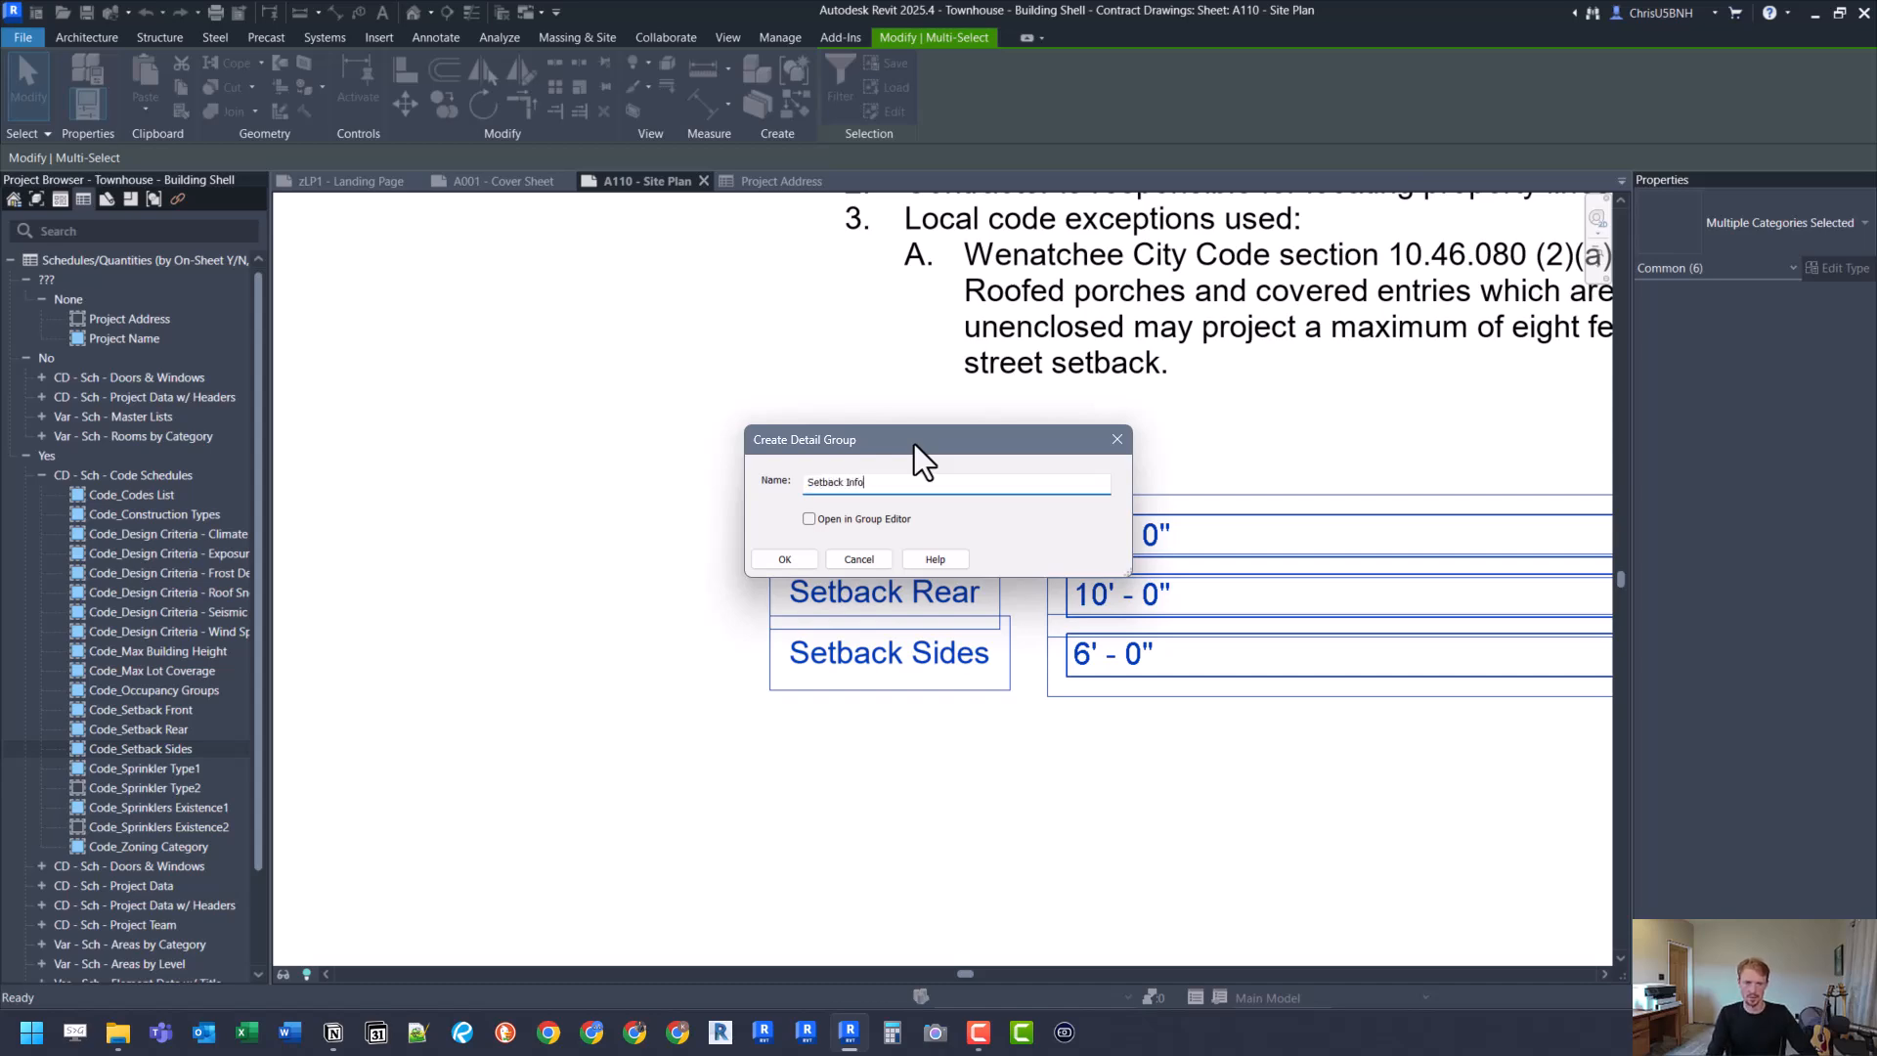
{"action": "key", "text": "Return"}
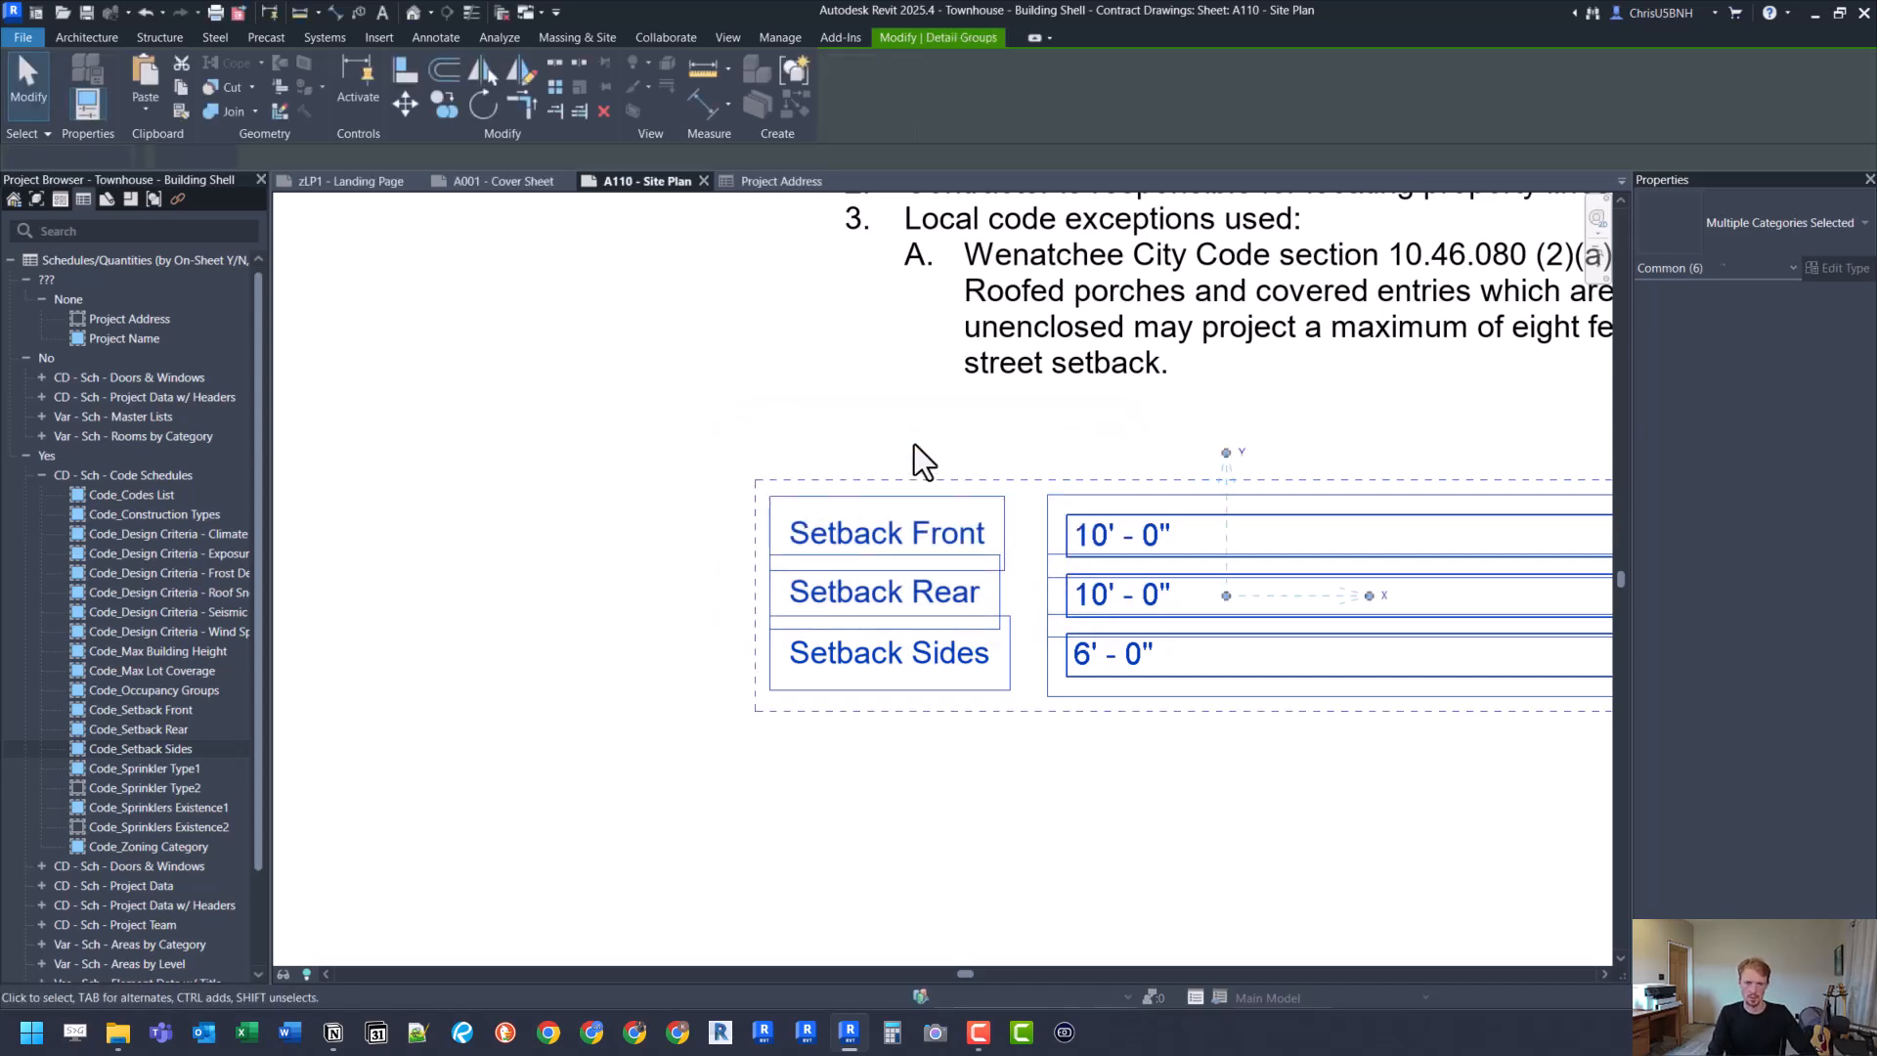
Step: Copy the Setback Info group from the site plan and open the A020-Res - Code Sheet
{"action": "left_click", "coordinate": [591, 599]}
{"action": "scroll", "coordinate": [590, 598], "scroll_direction": "down", "scroll_amount": 2}
{"action": "left_click", "coordinate": [855, 606]}
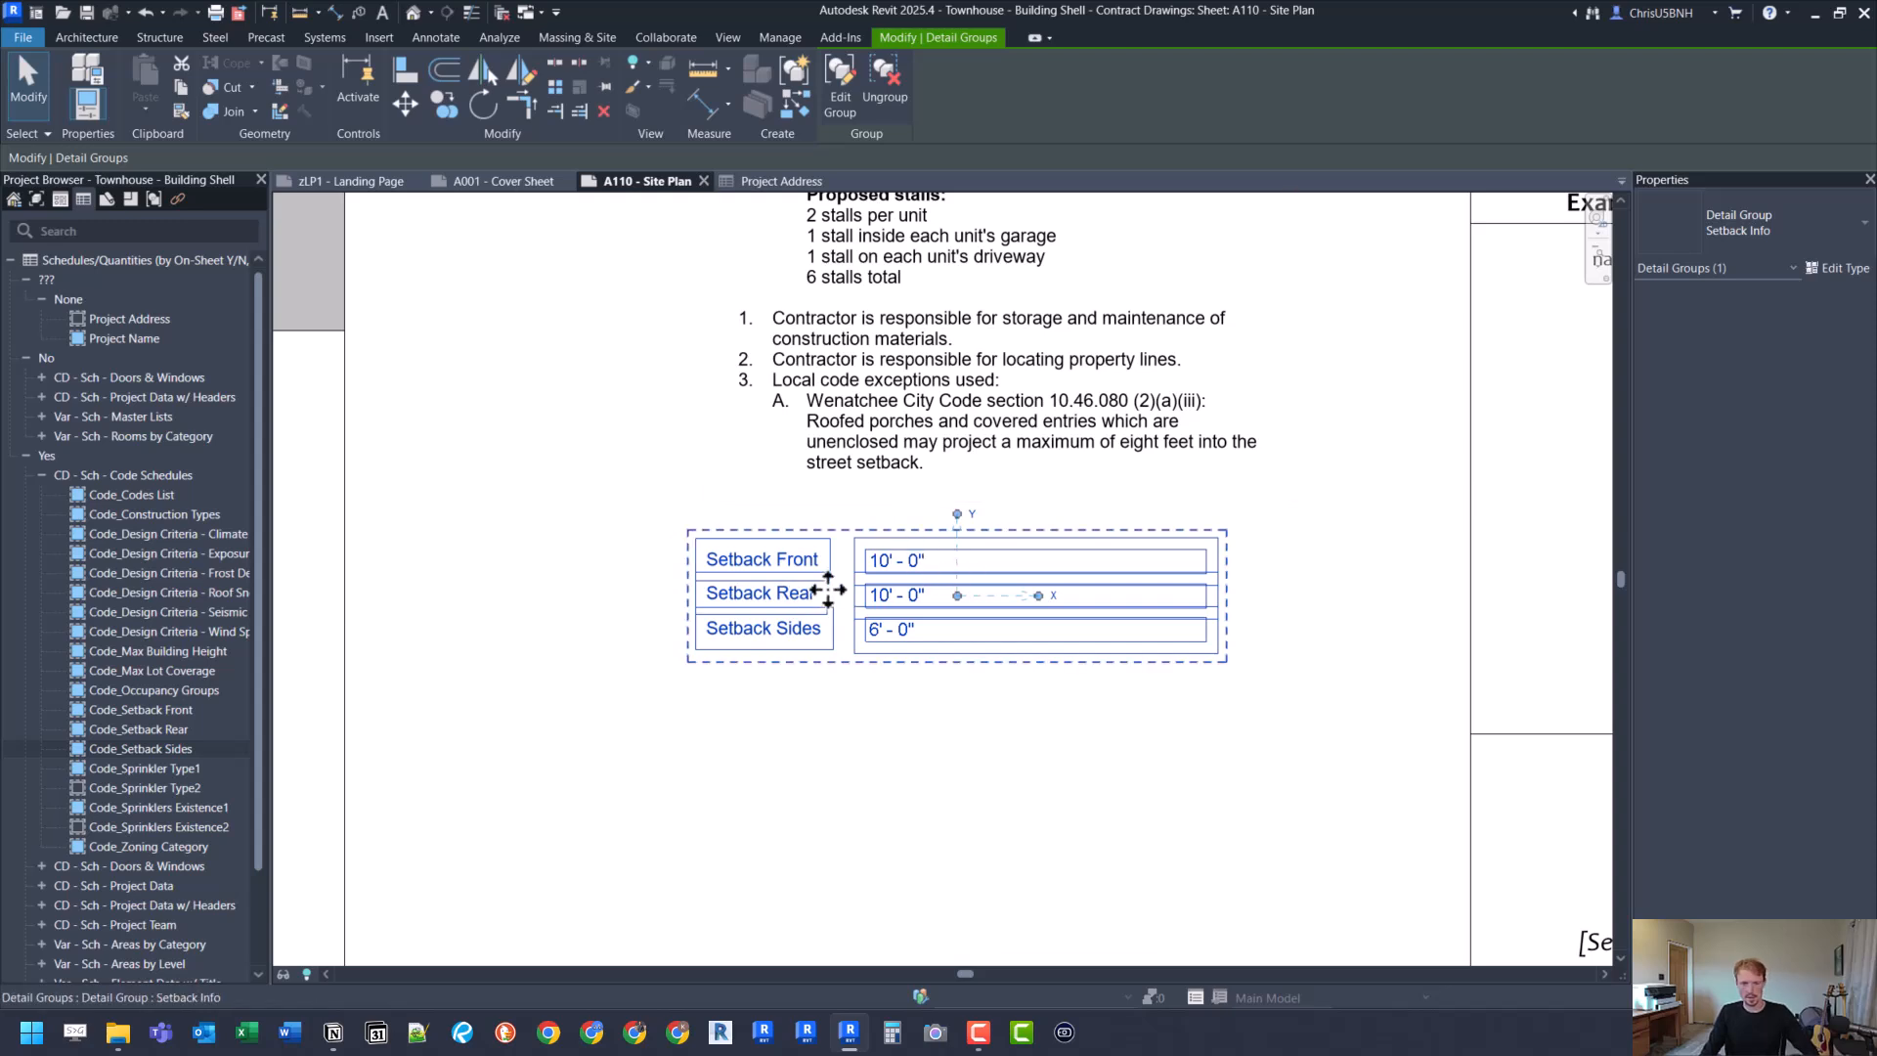
{"action": "middle_click_drag", "start_coordinate": [860, 622], "coordinate": [947, 625]}
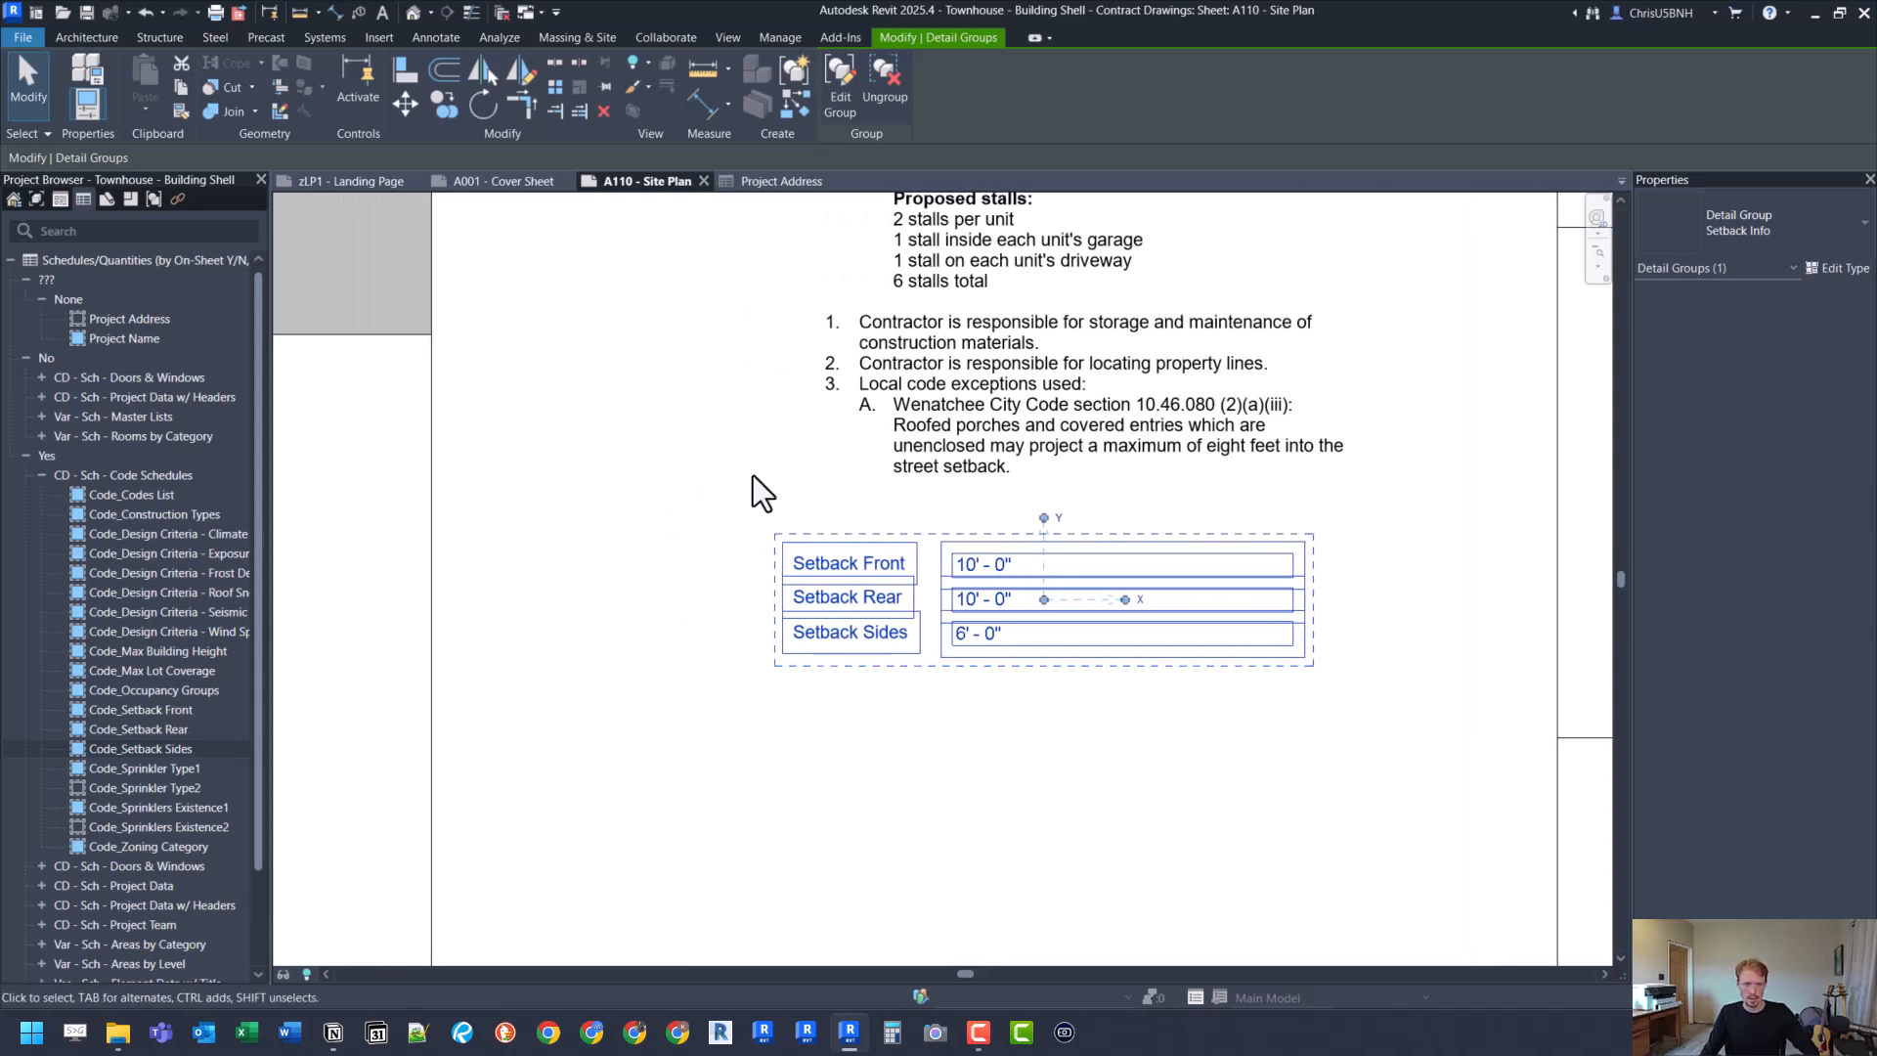
{"action": "left_click", "coordinate": [41, 474]}
{"action": "left_click", "coordinate": [107, 199]}
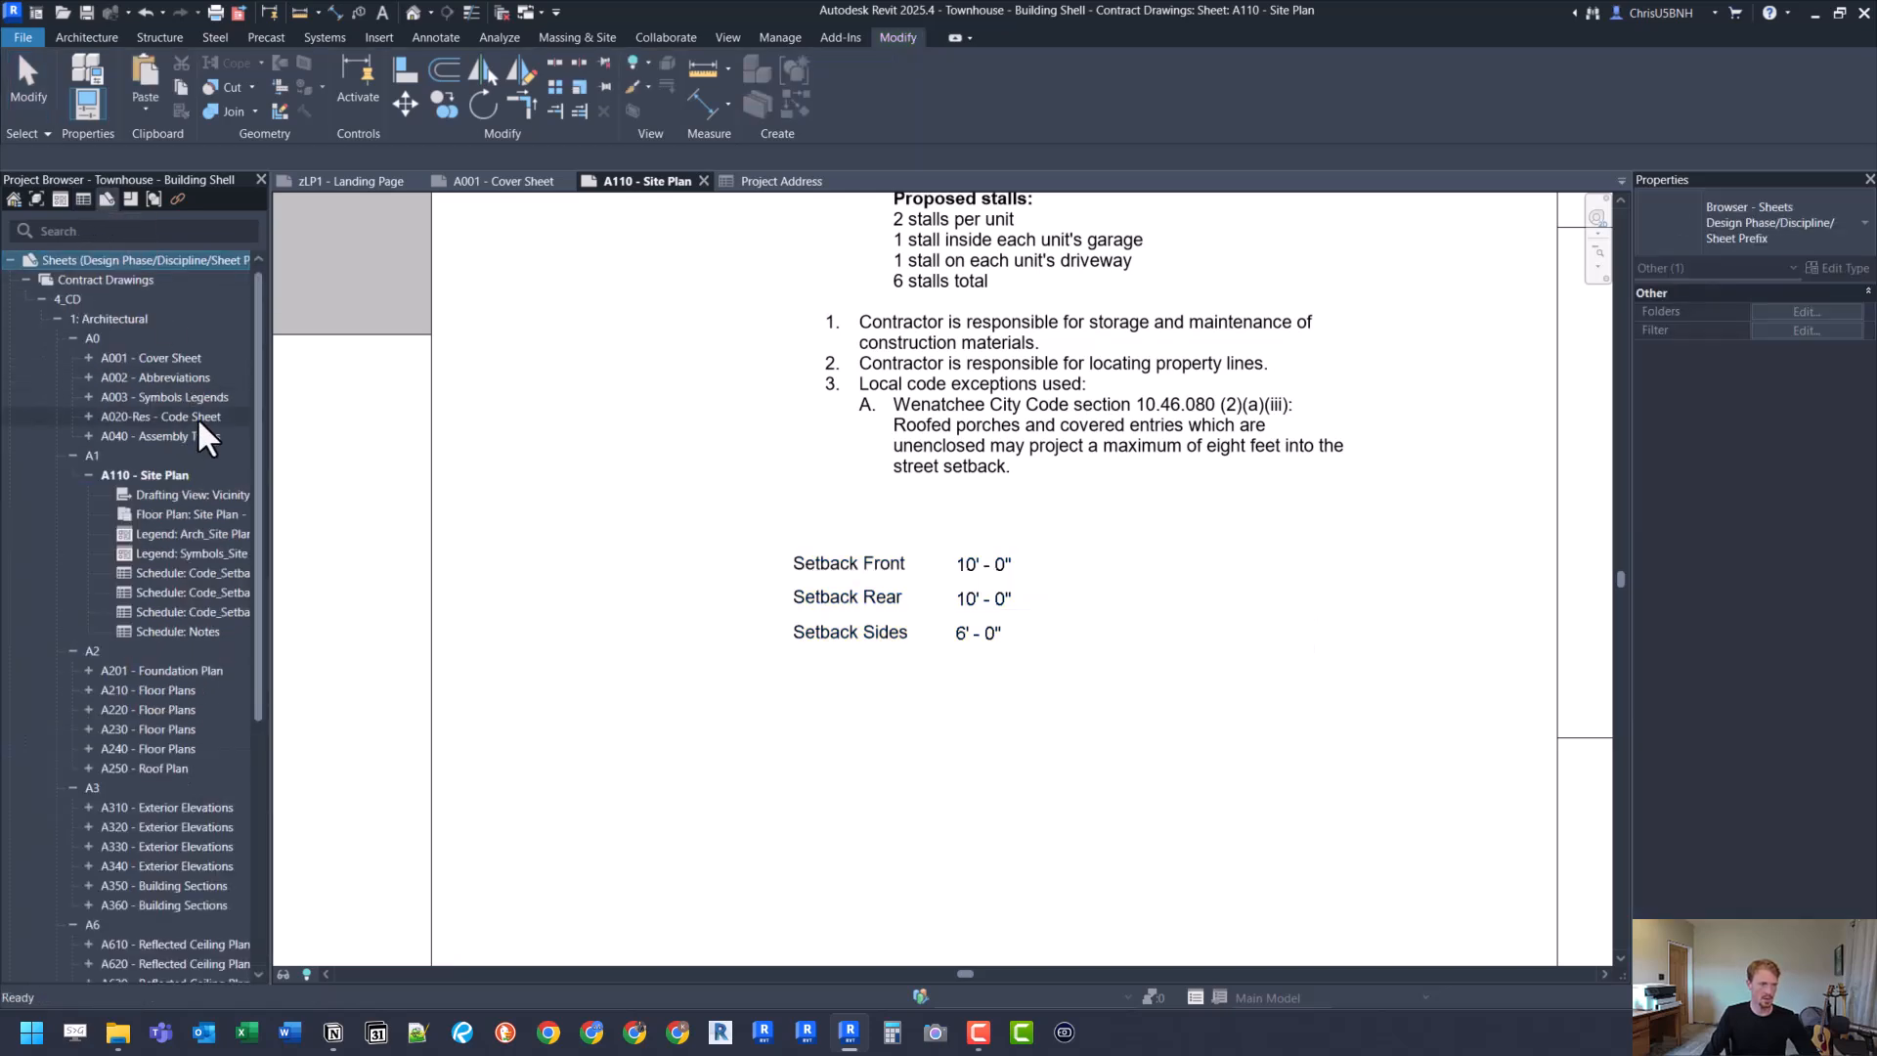
{"action": "left_click", "coordinate": [86, 474]}
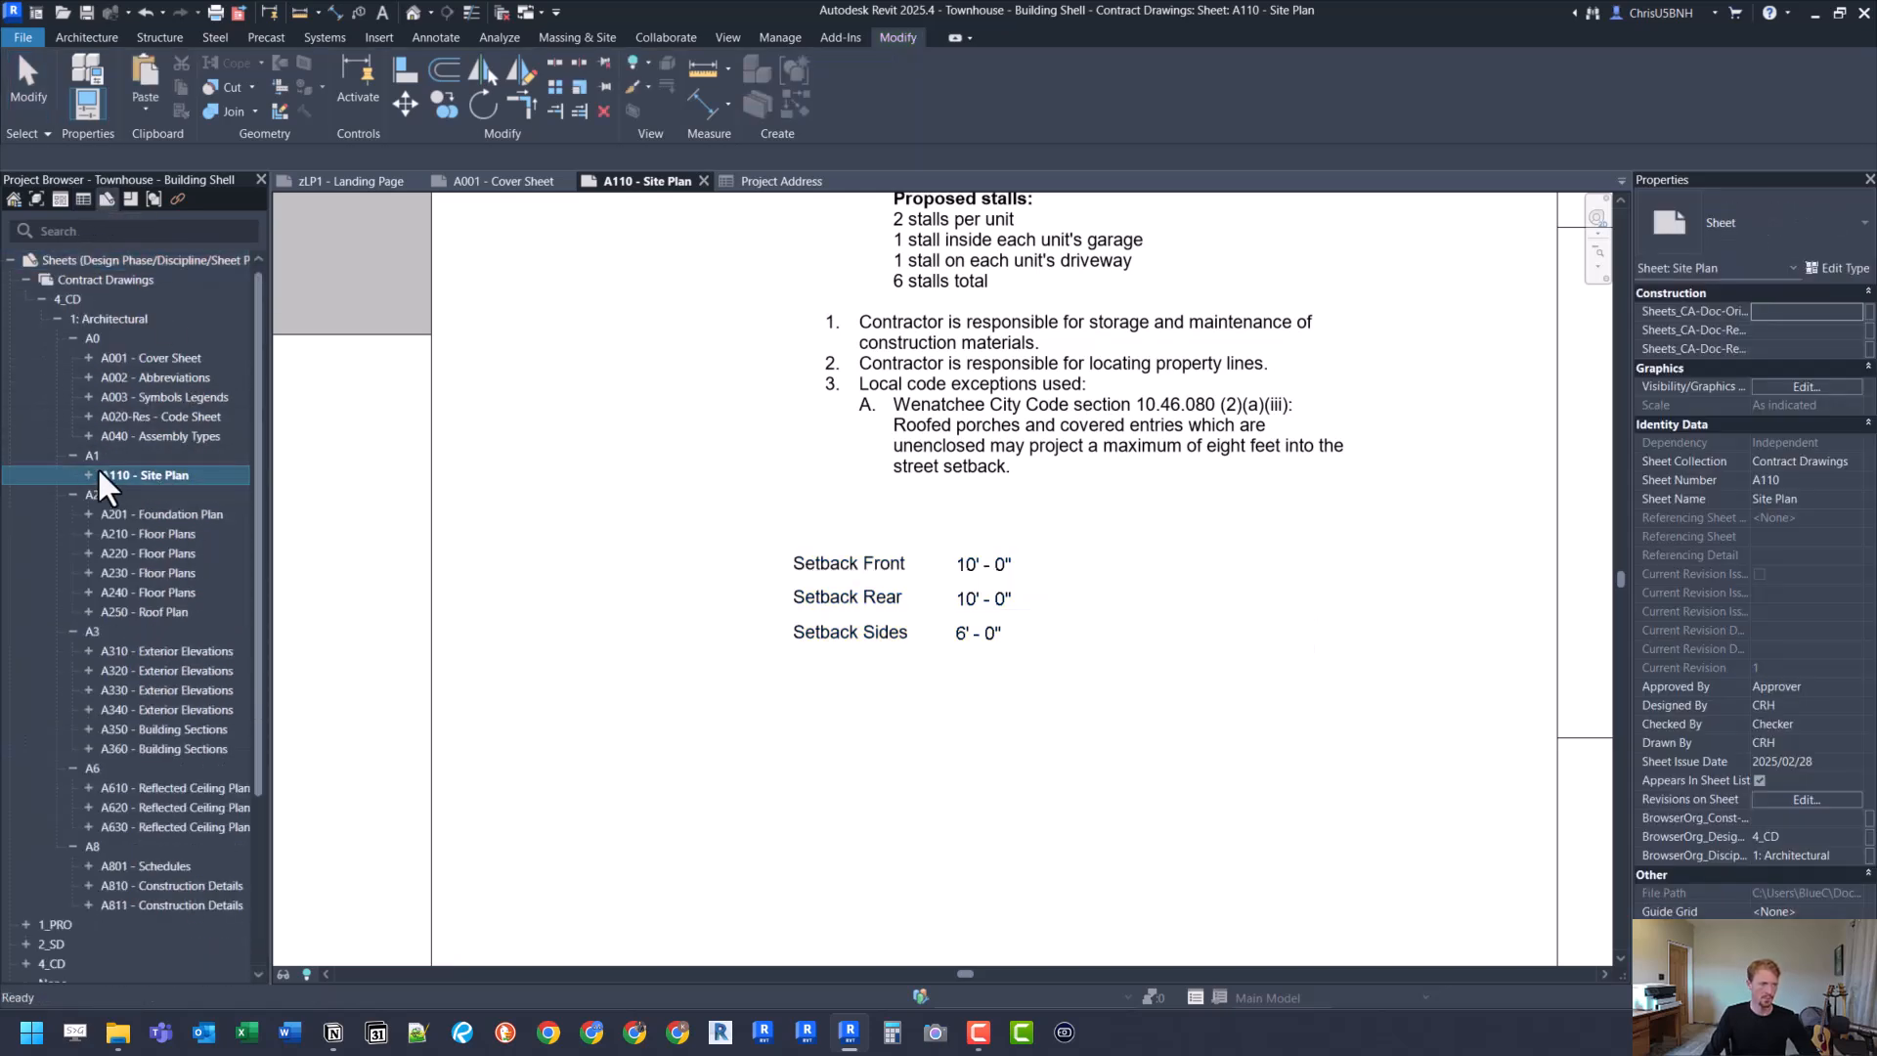
{"action": "left_click", "coordinate": [146, 417]}
{"action": "double_click", "coordinate": [195, 419]}
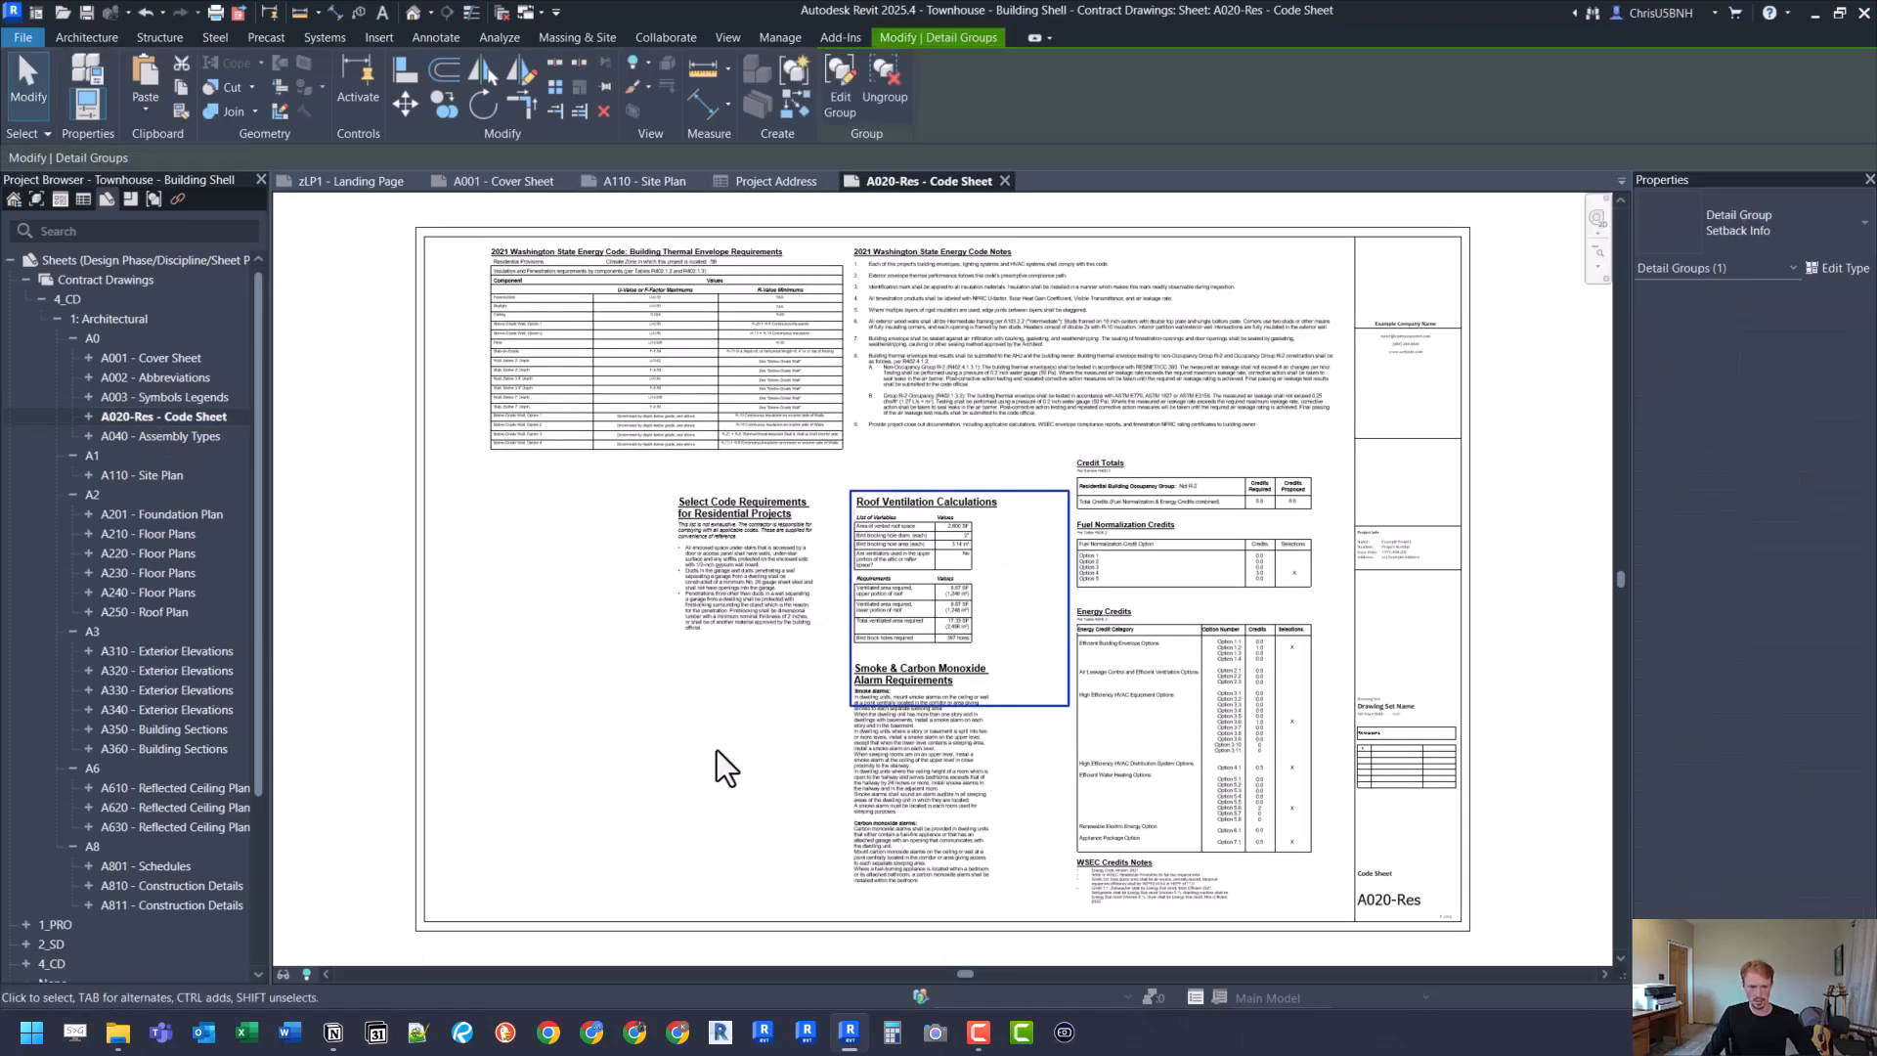
Step: Paste the Setback Info group into the empty area beside Select Code Requirements for Residential Projects
{"action": "key", "text": "ctrl+v"}
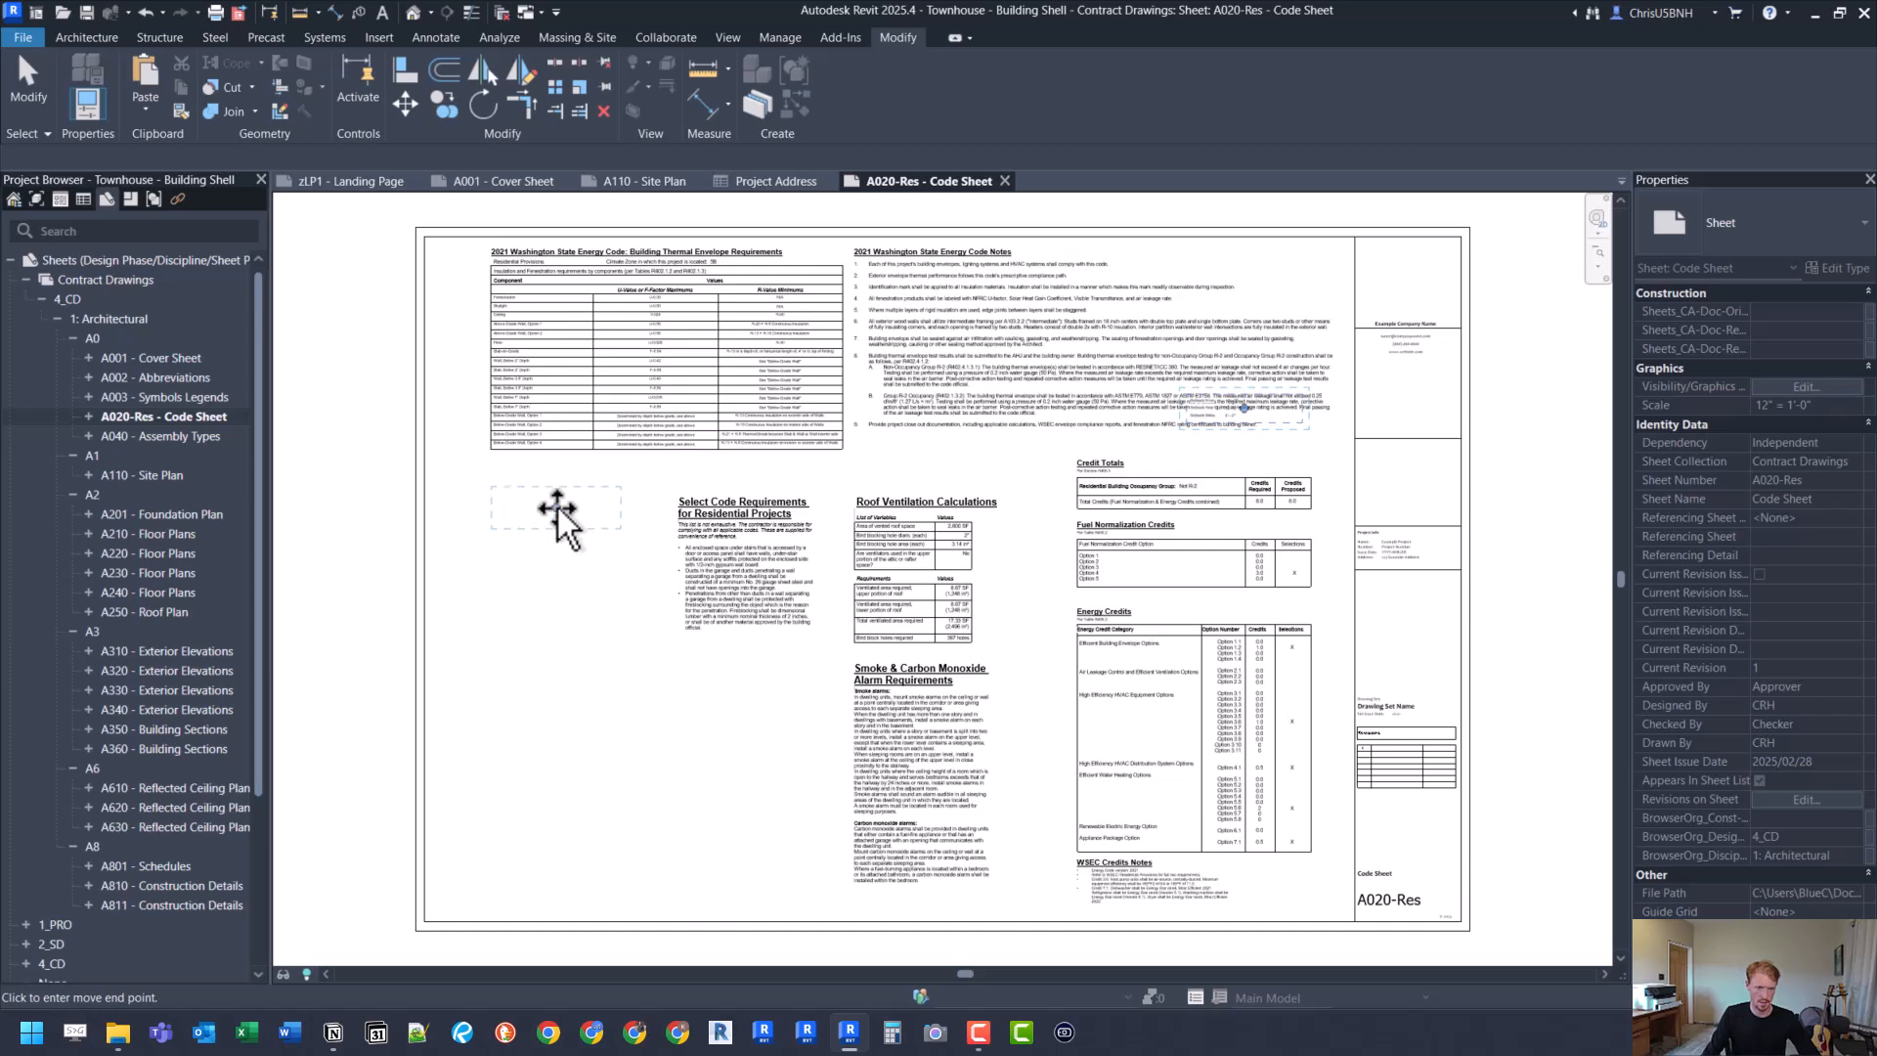
{"action": "left_click", "coordinate": [553, 520]}
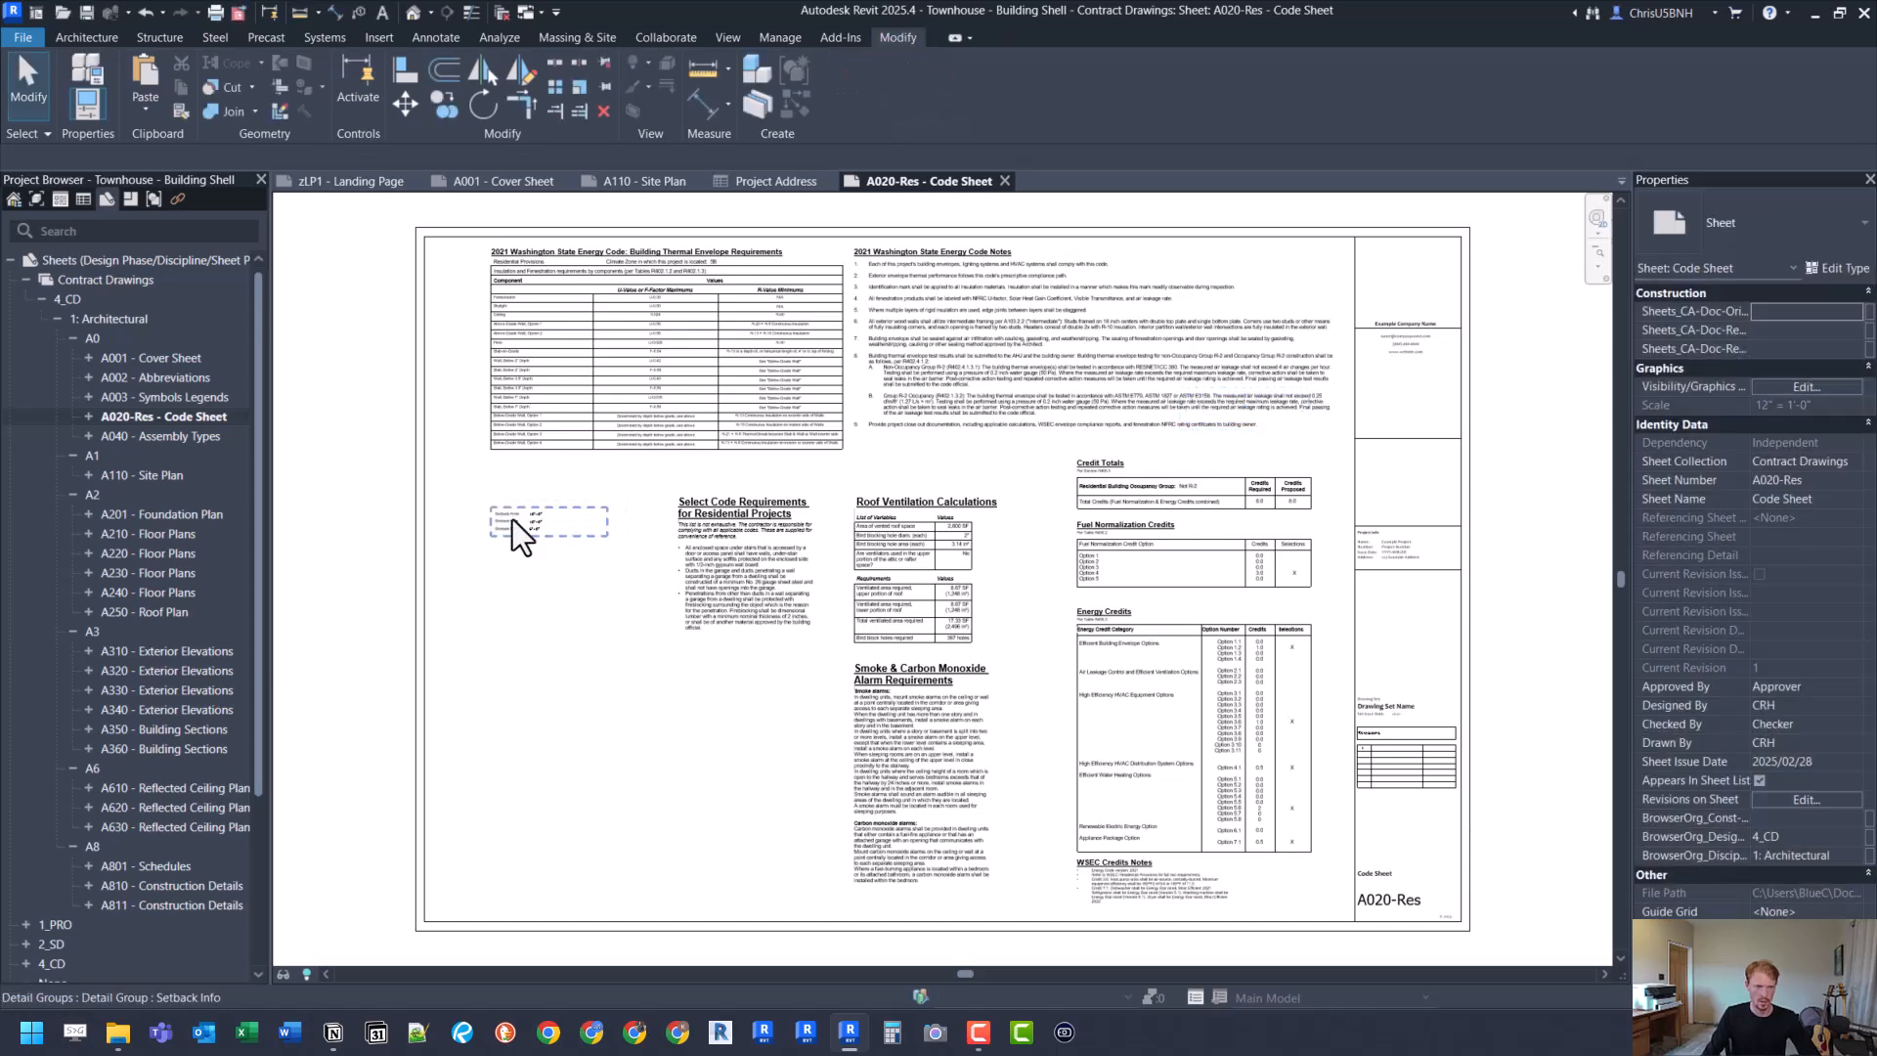
{"action": "scroll", "coordinate": [512, 519], "scroll_direction": "up", "scroll_amount": 5}
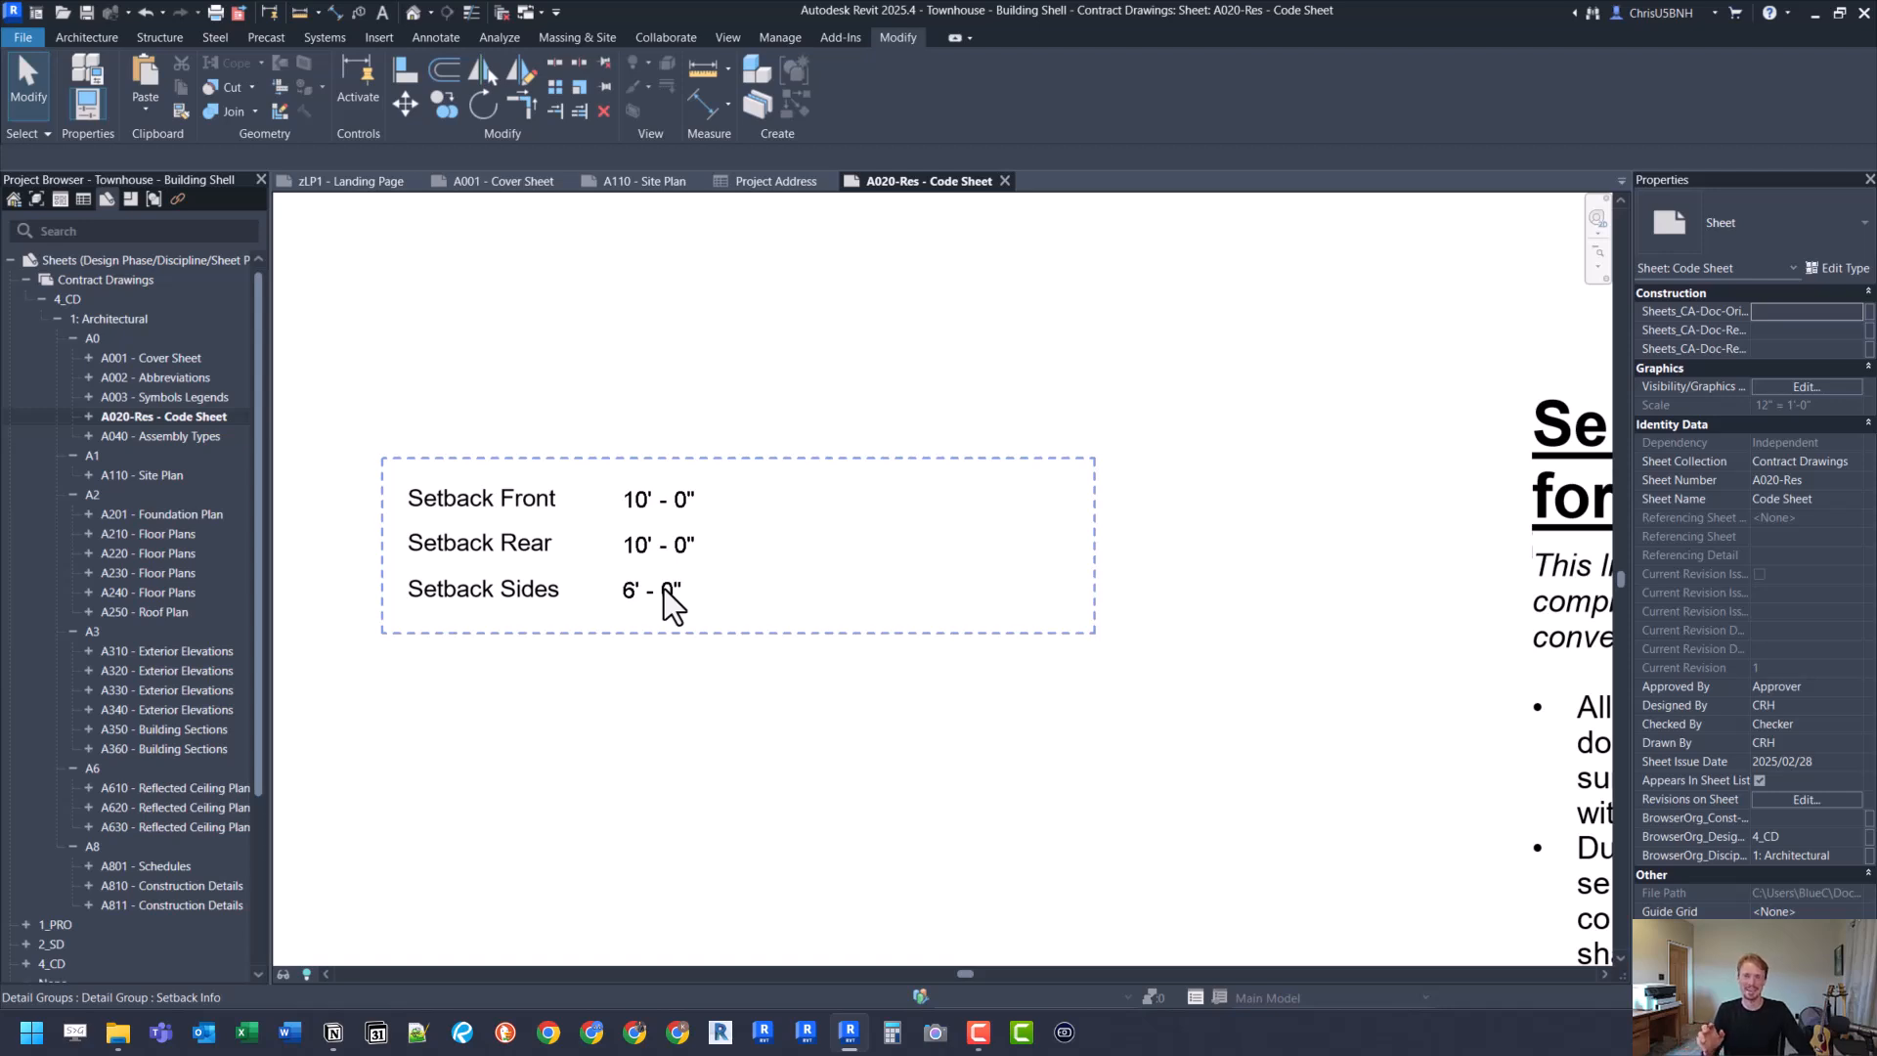
{"action": "left_click", "coordinate": [495, 397]}
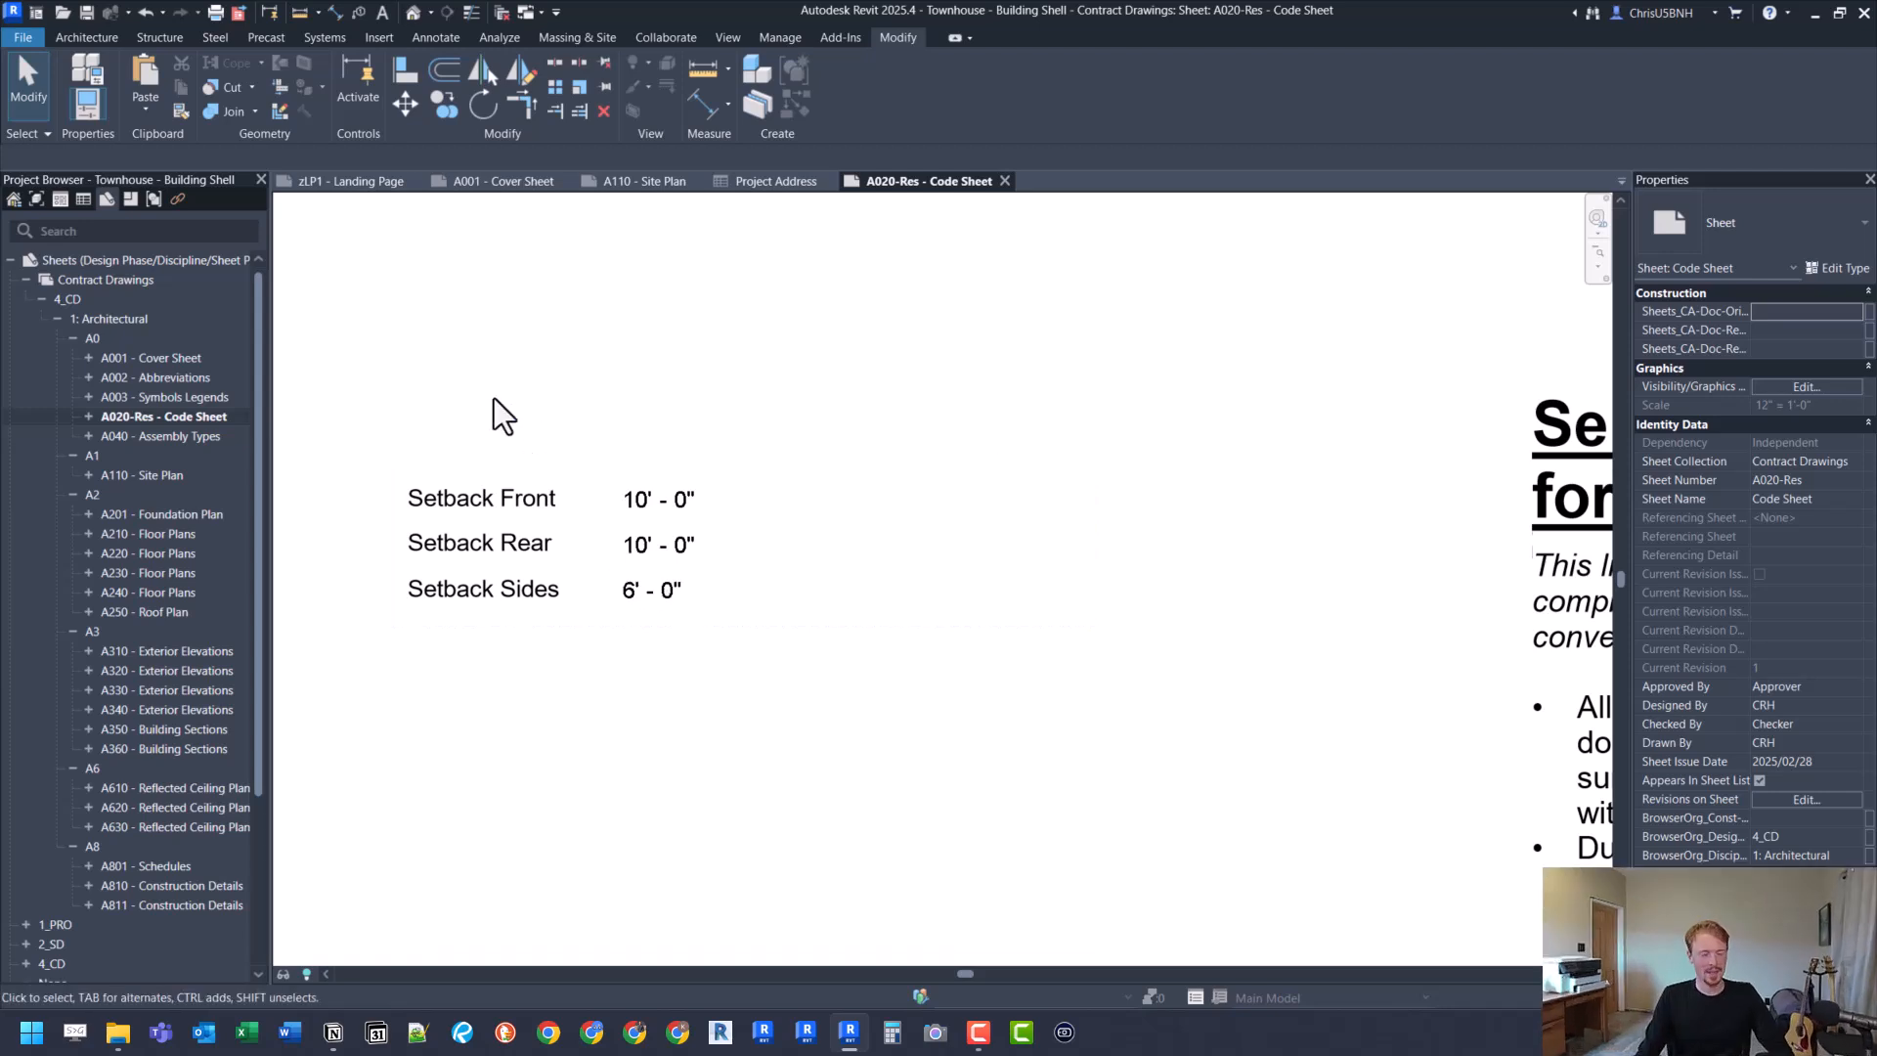